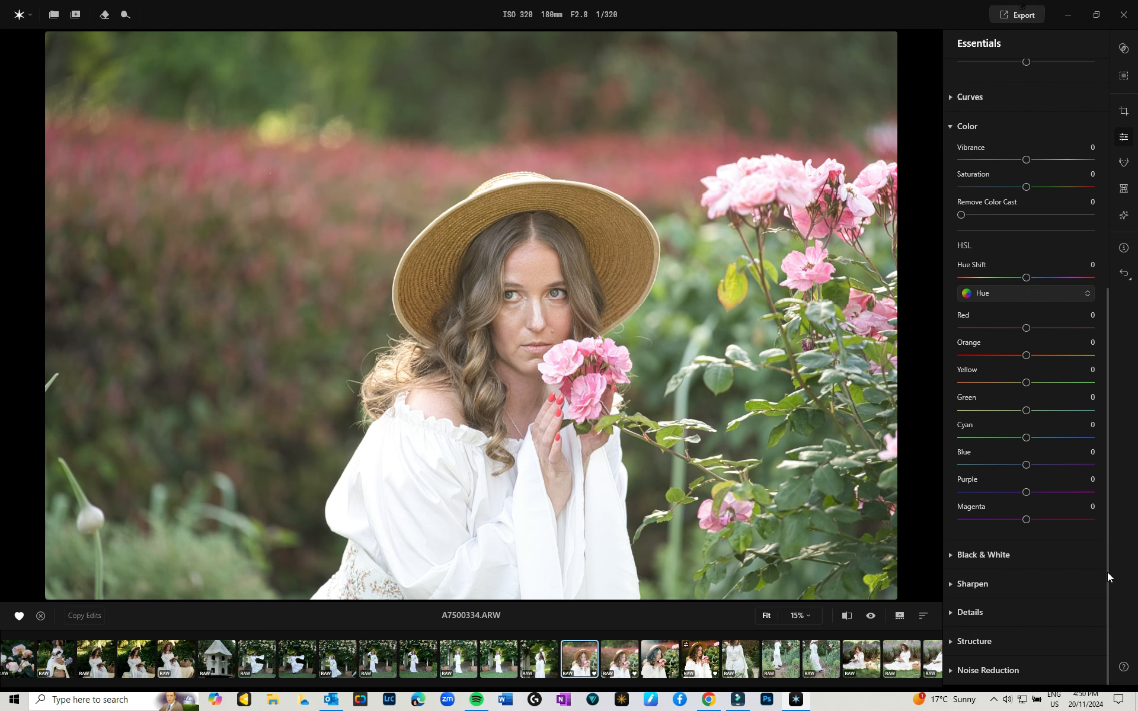
Look through the creative preset collections, including Creative by Julia Trotti, and the available mask options
left_click(1124, 49)
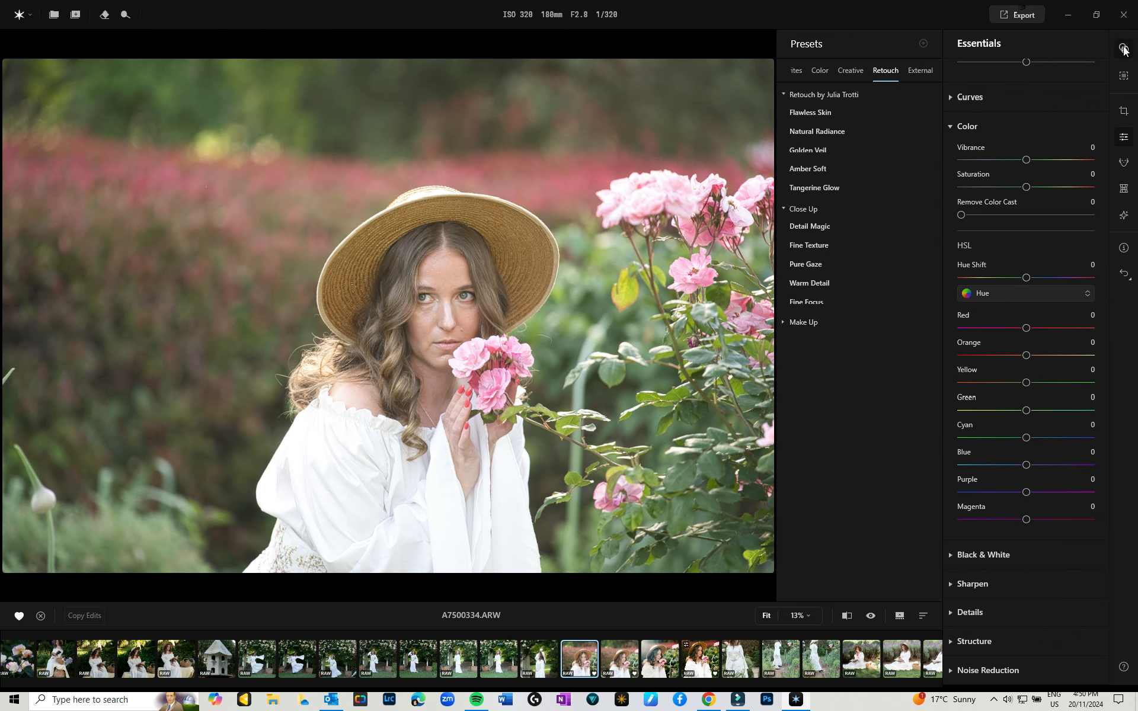
left_click(851, 70)
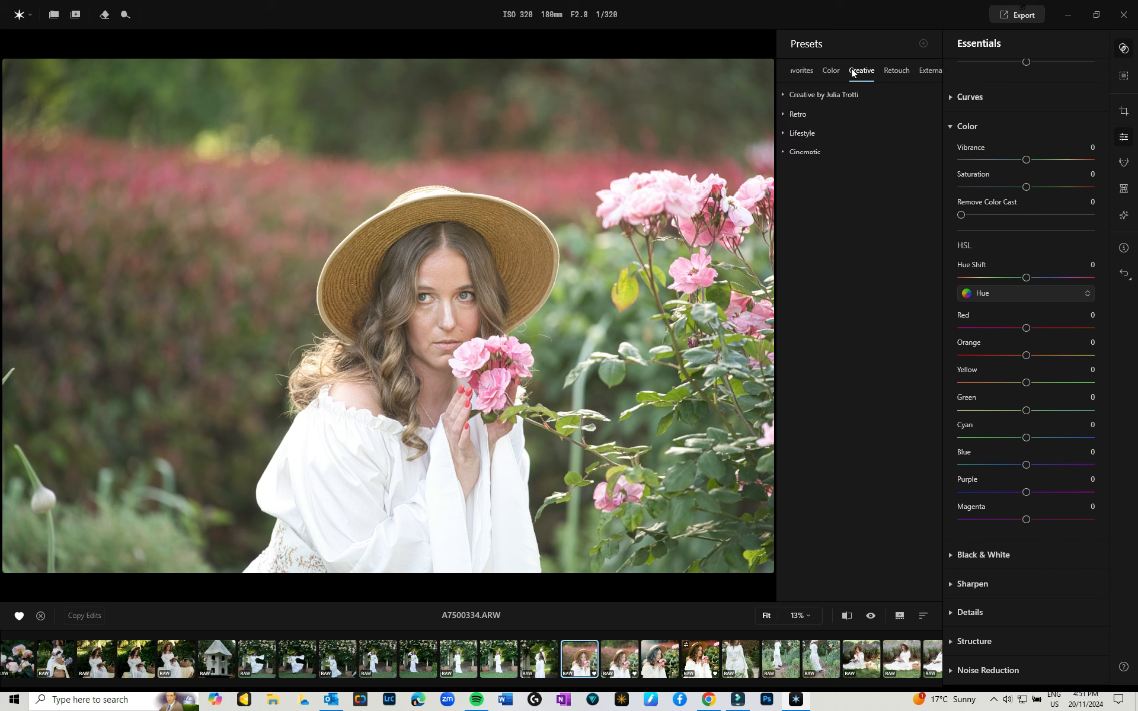
left_click(783, 95)
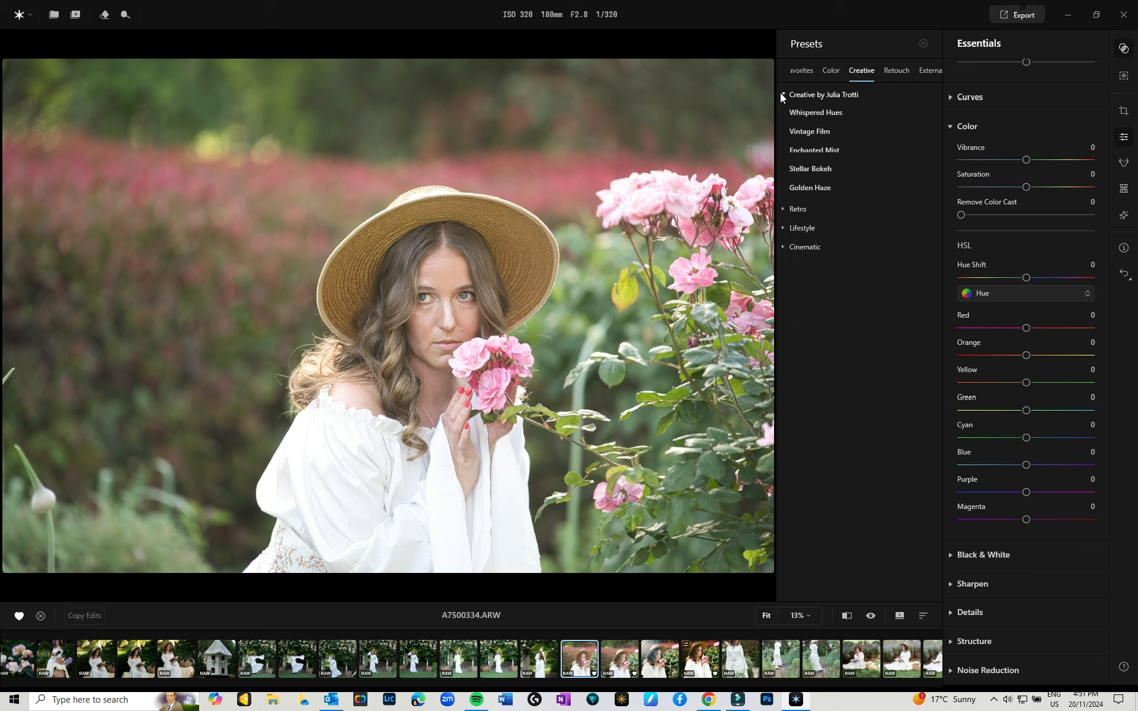
left_click(781, 96)
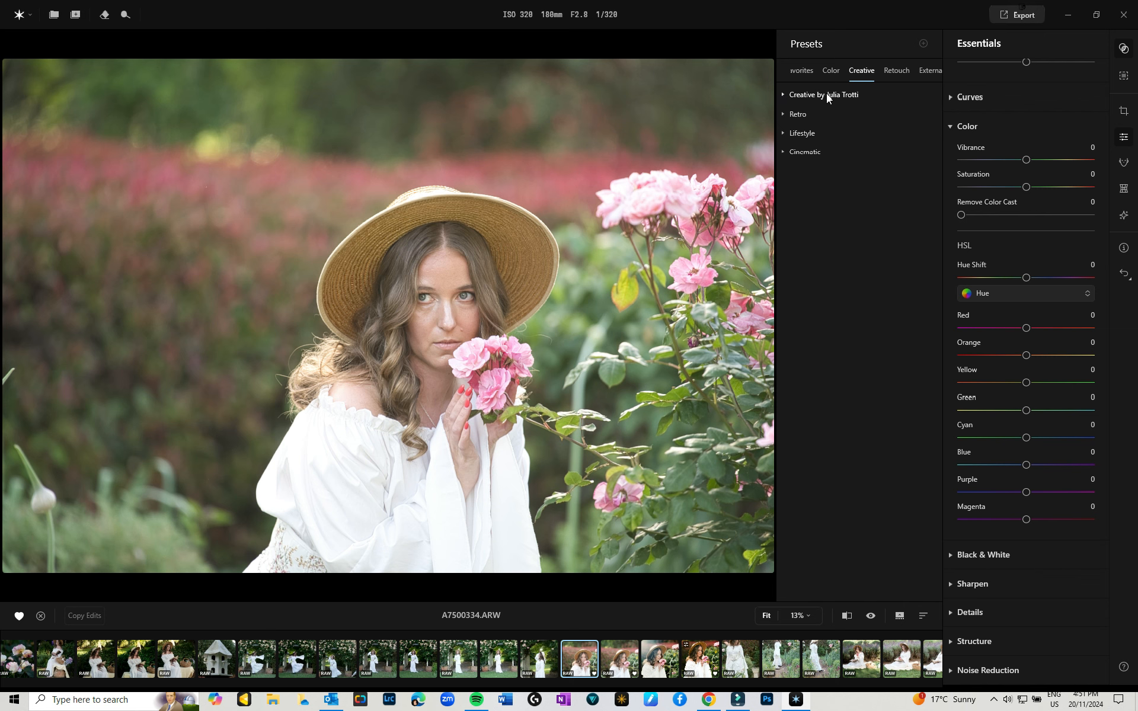
left_click(1125, 76)
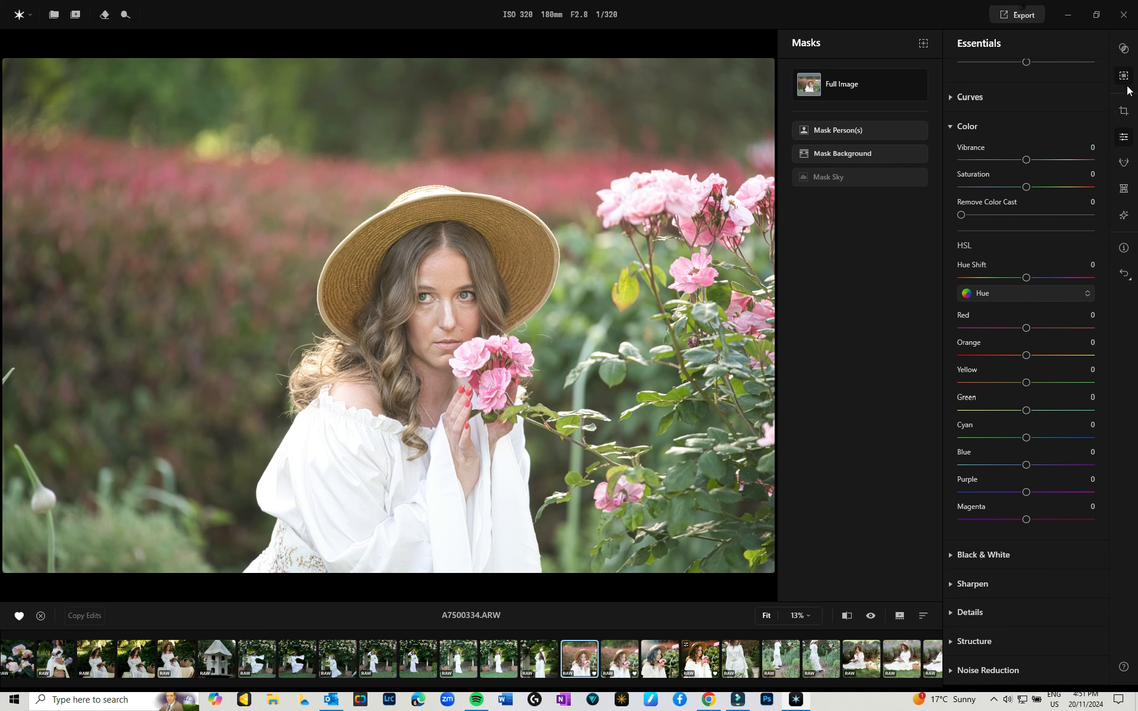
Crop the photo to a 4:5 ratio, tightening the frame around the woman and the pink roses
left_click(1124, 111)
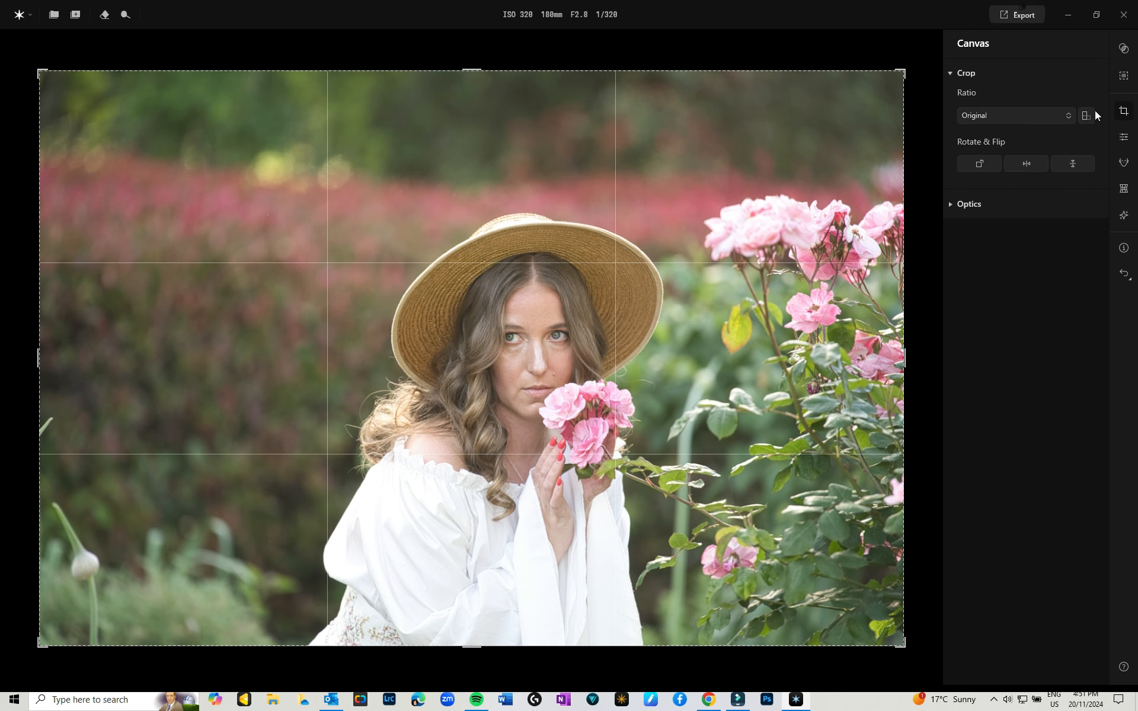
left_click(1060, 116)
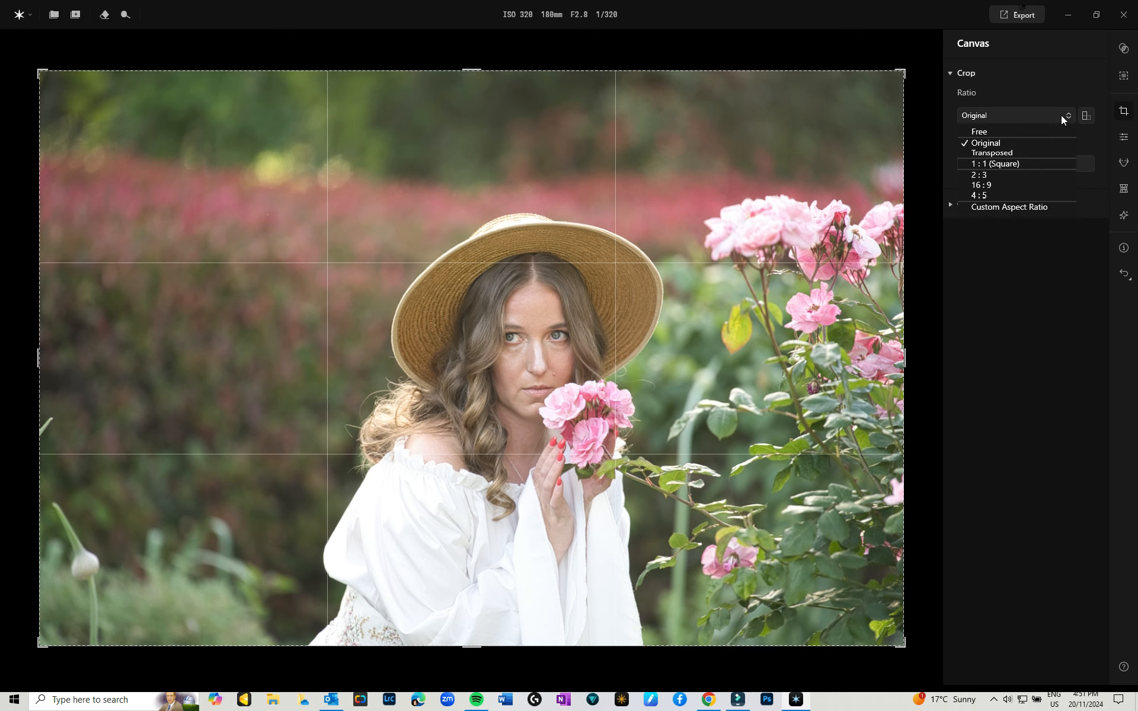
left_click(985, 199)
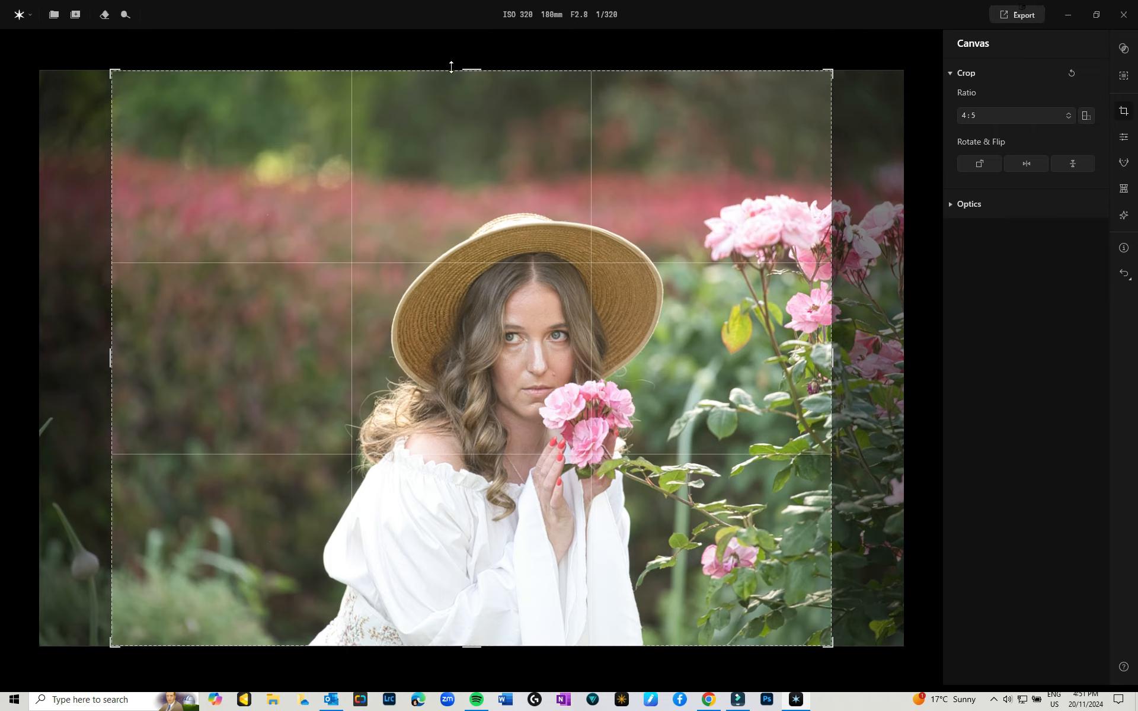
left_click_drag(460, 70, 468, 110)
left_click_drag(515, 219, 436, 368)
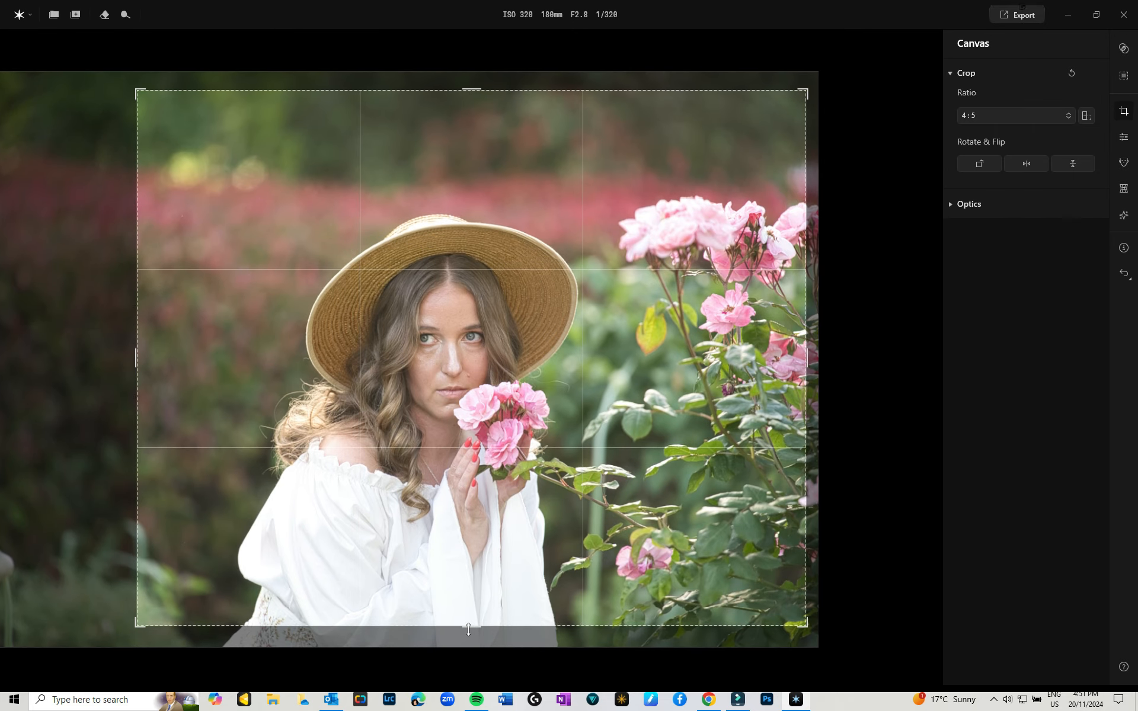
left_click_drag(495, 552, 490, 547)
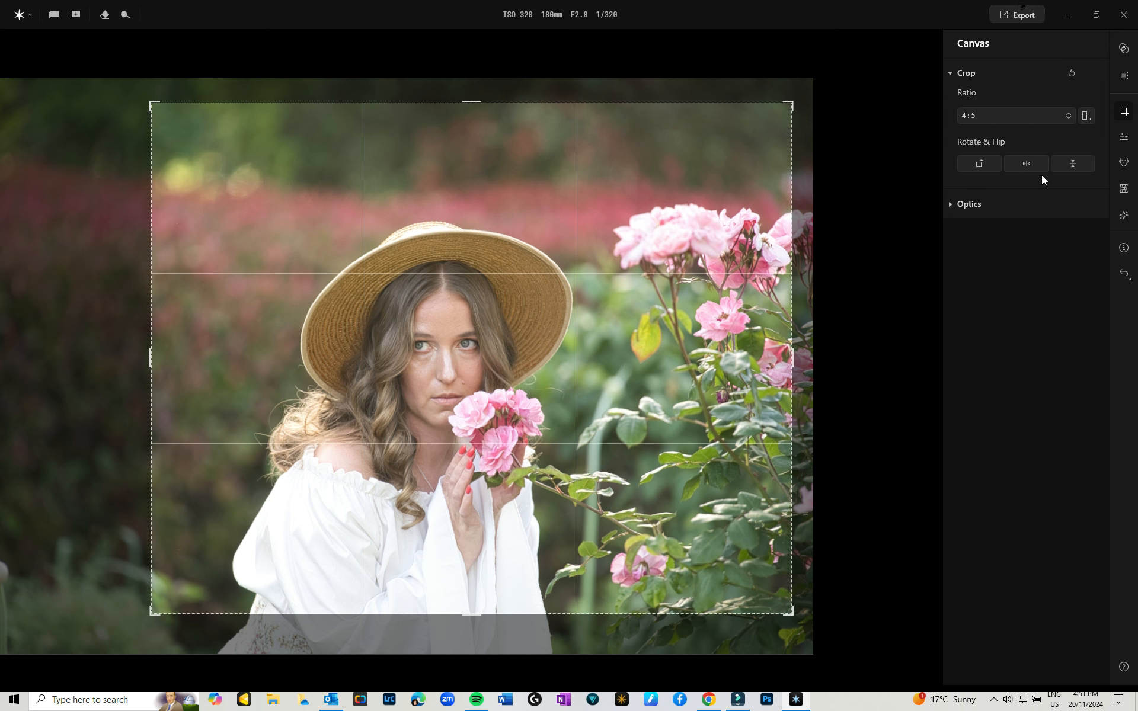
key("Return")
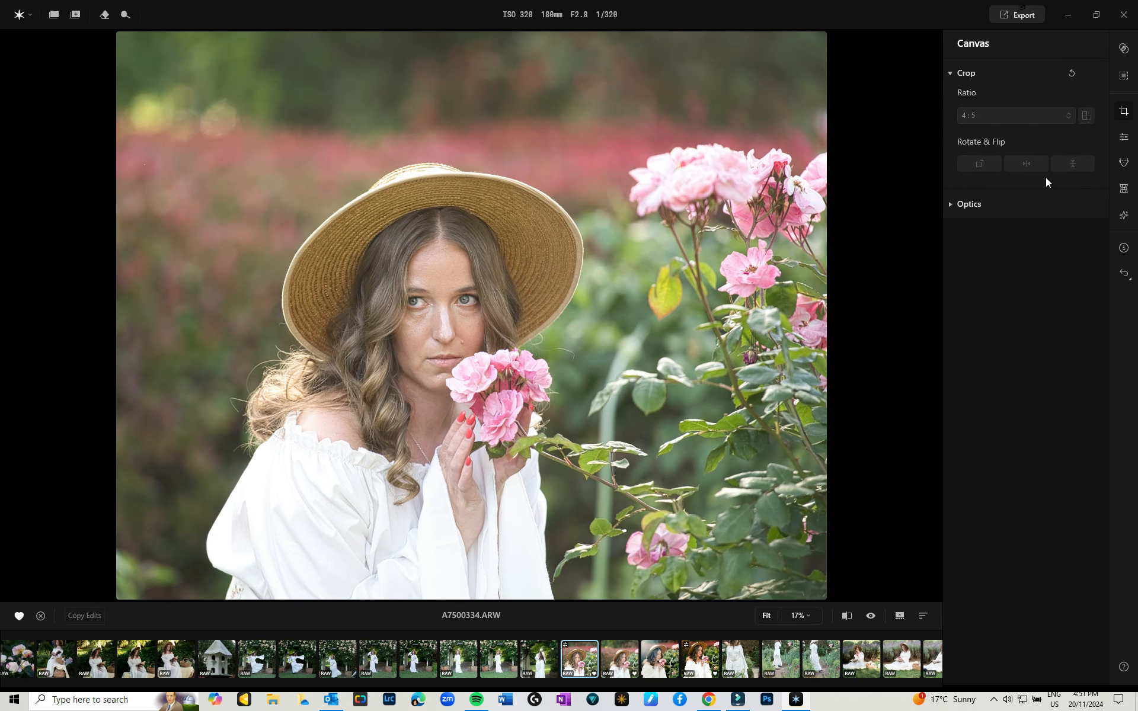
Add contrast with the master tone curve by anchoring the highlights and pulling the shadows slightly down
left_click(1122, 140)
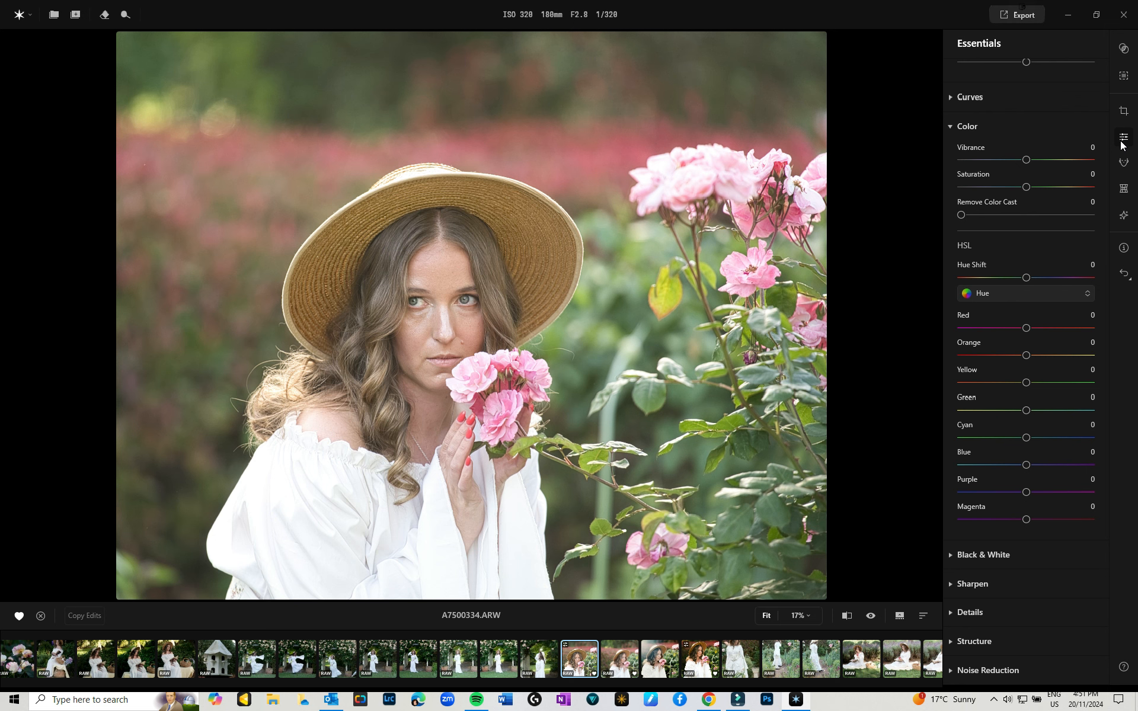
left_click(951, 97)
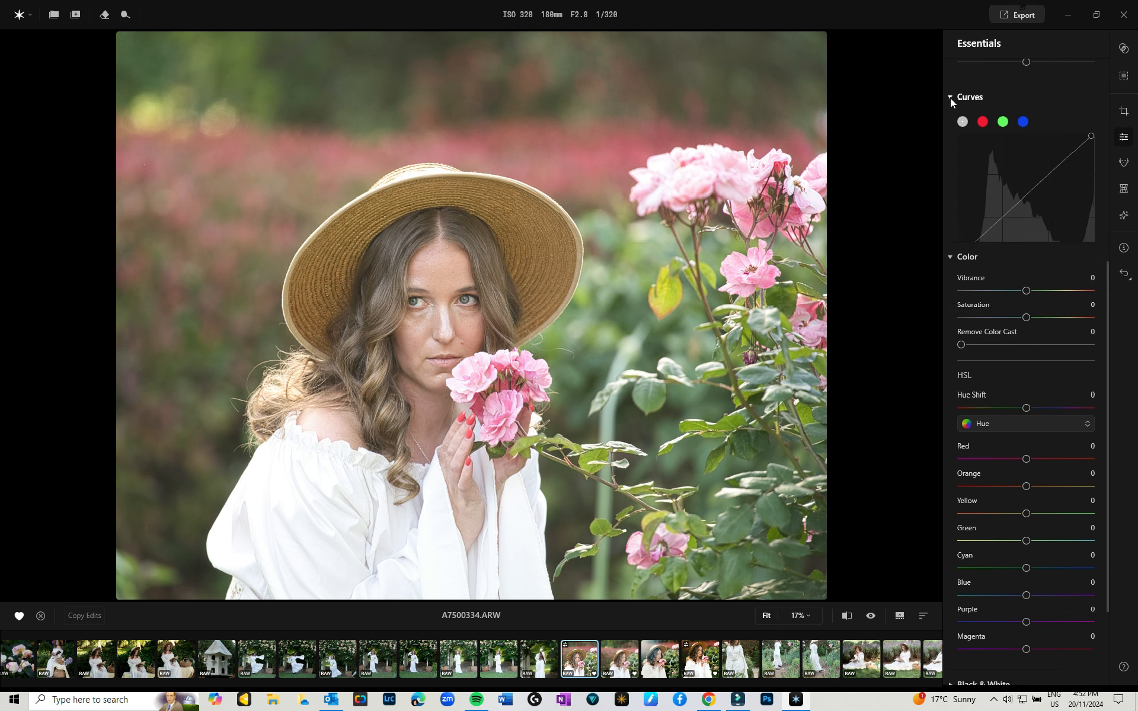
left_click(1050, 171)
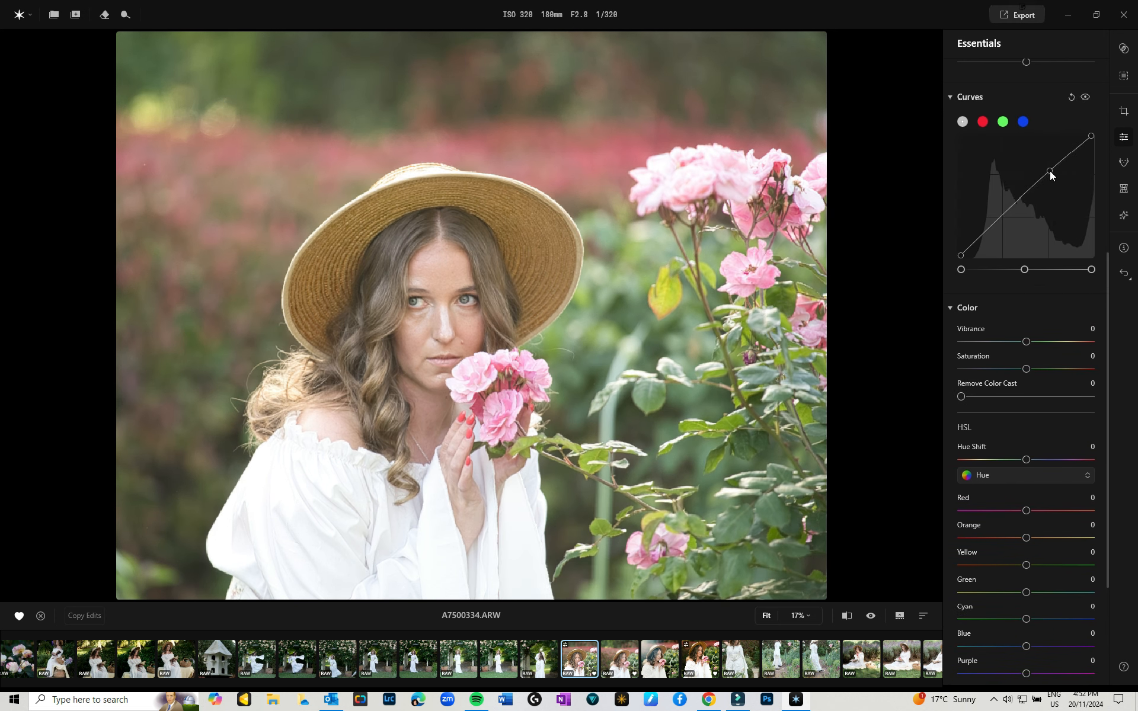
left_click_drag(997, 217, 997, 227)
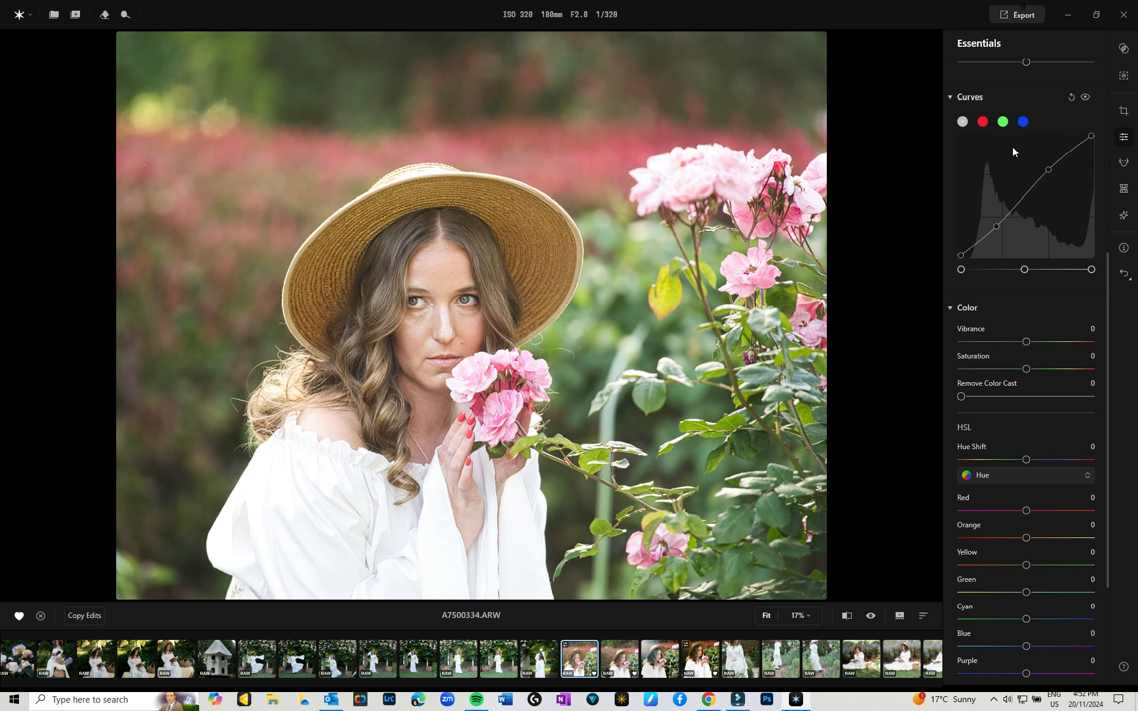
Shape the blue channel curve with slightly raised highlights and a lowered shadow point
left_click(1023, 121)
left_click_drag(1065, 159, 1075, 151)
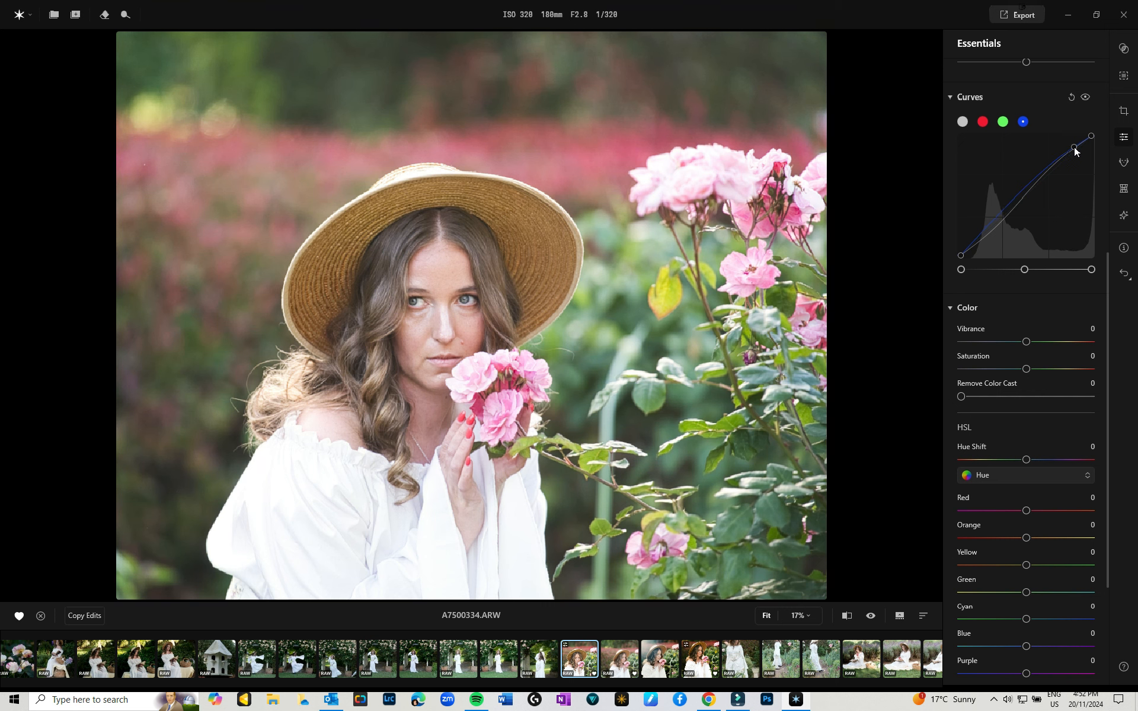
left_click_drag(984, 227, 985, 235)
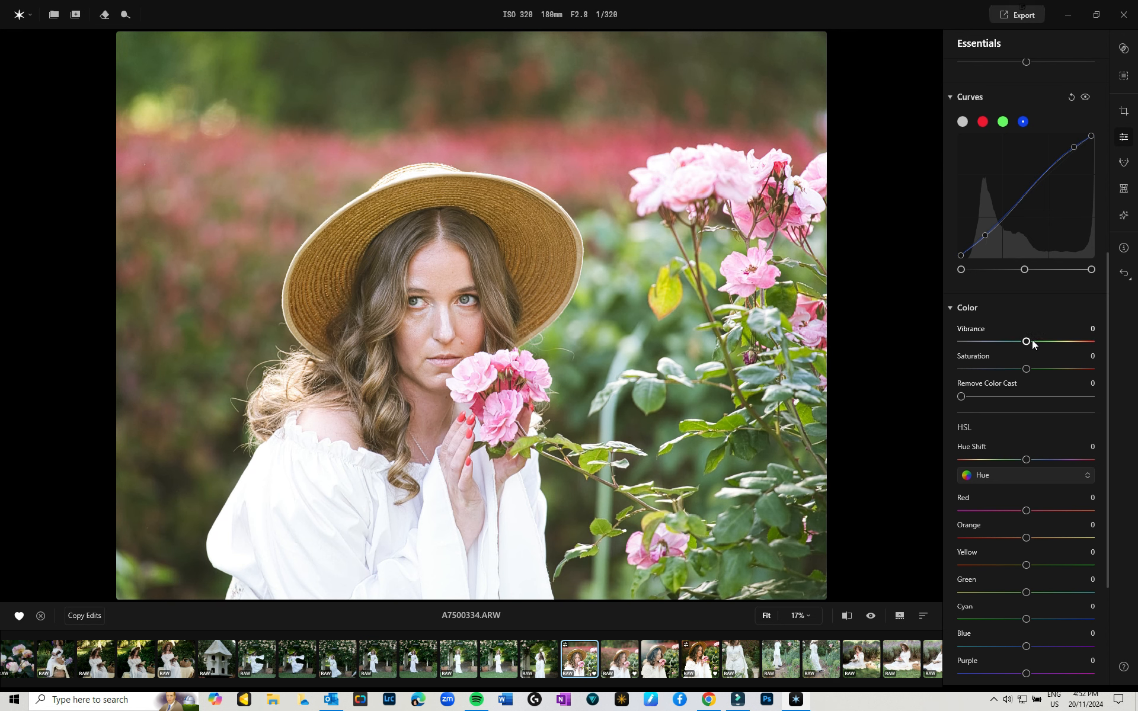
Set Vibrance to 5, Saturation to 1 and Remove Color Cast to 15
left_click_drag(1026, 341, 1031, 344)
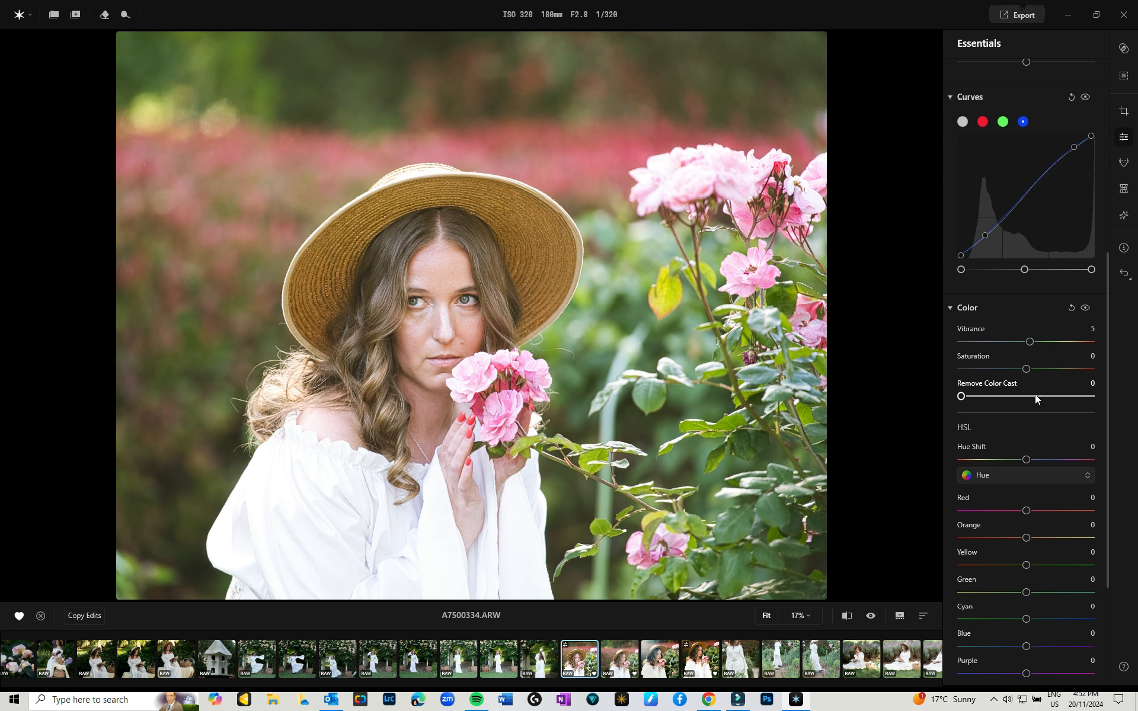
mouse_move(1027, 370)
left_mouse_down()
mouse_move(1060, 372)
mouse_move(1028, 371)
left_mouse_up()
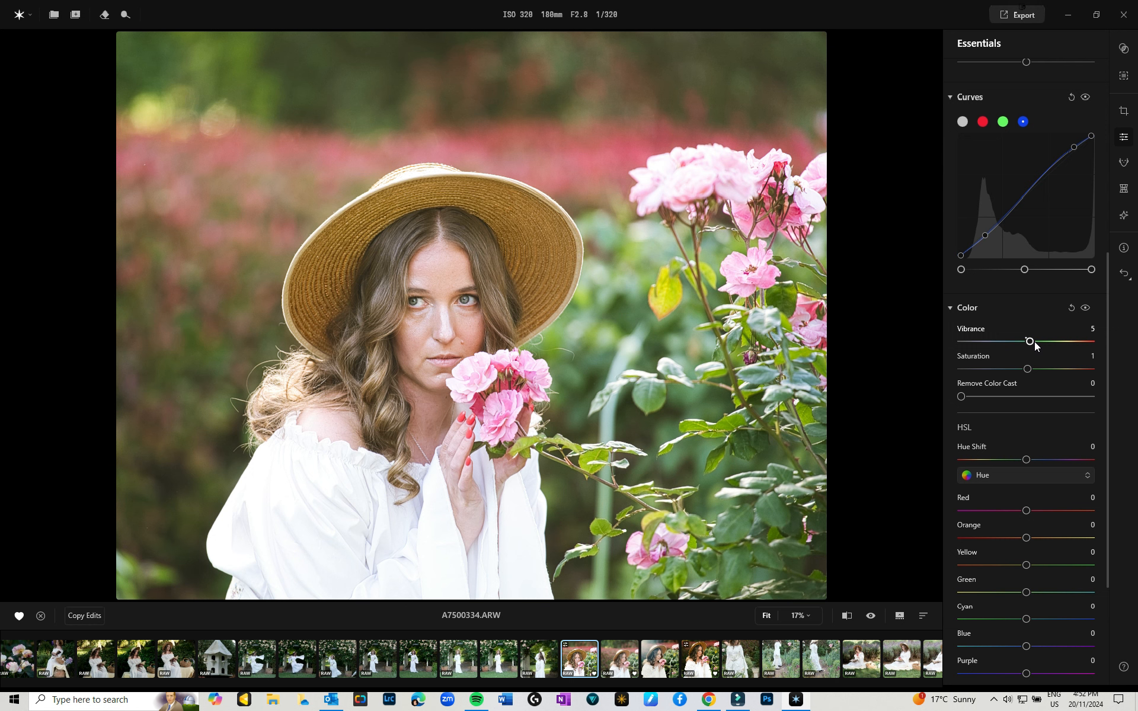
left_click_drag(961, 396, 987, 396)
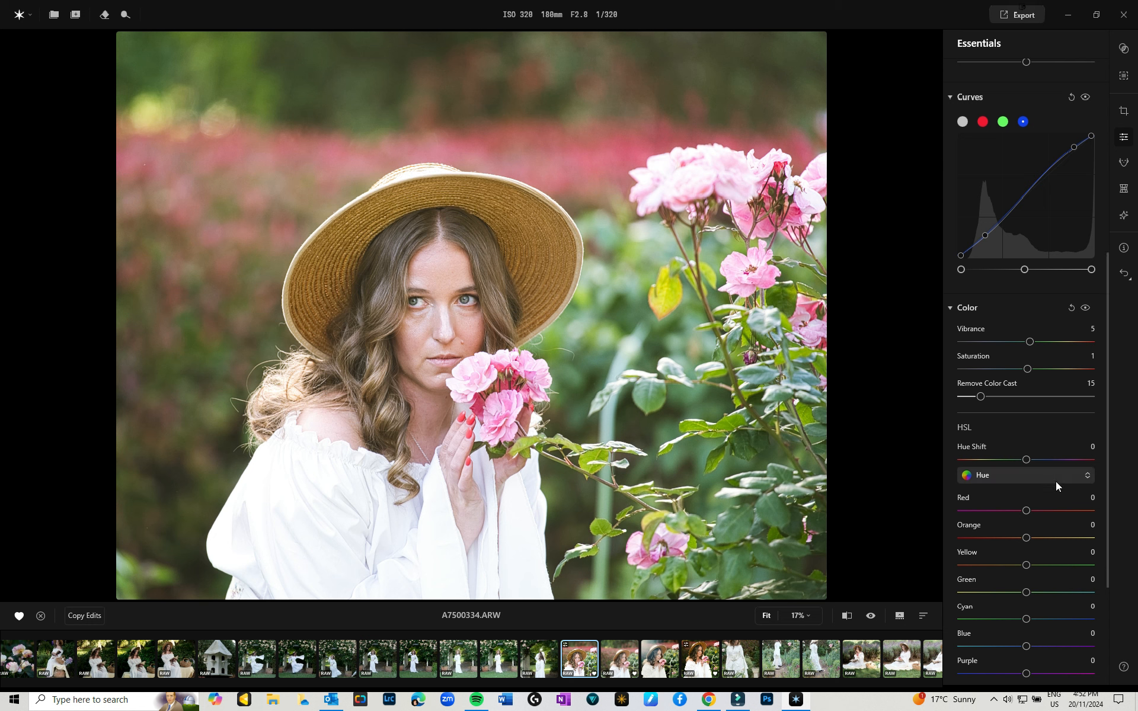
scroll(1055, 483, "down", 3)
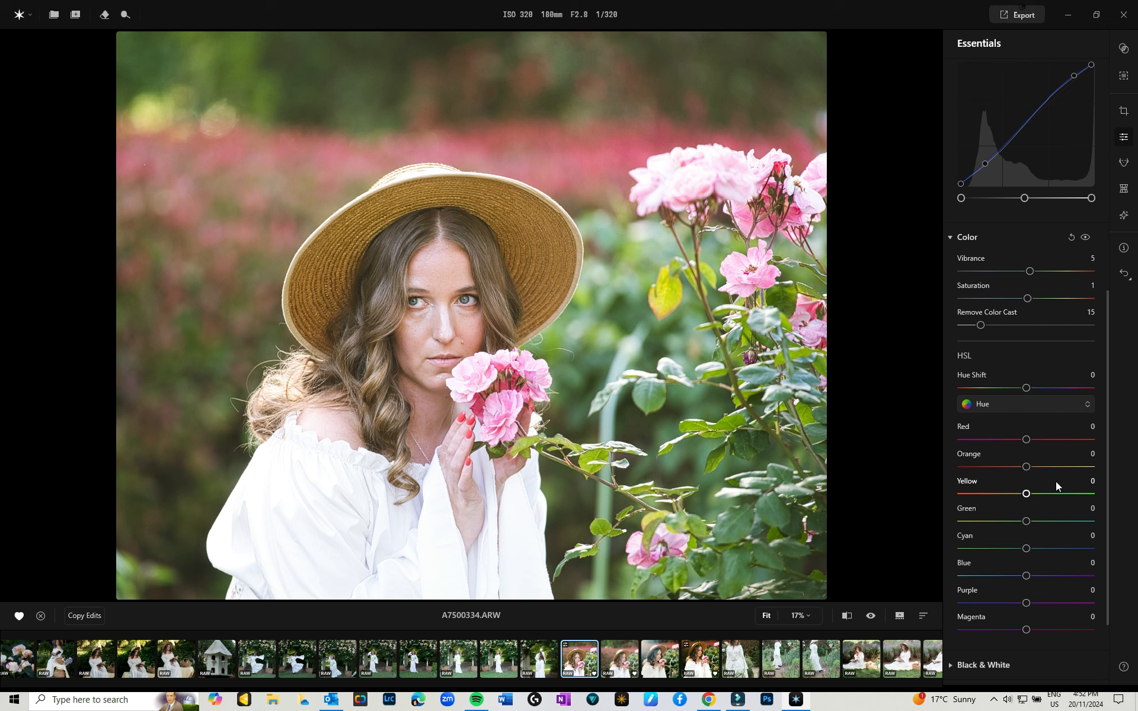
scroll(1055, 482, "down", 5)
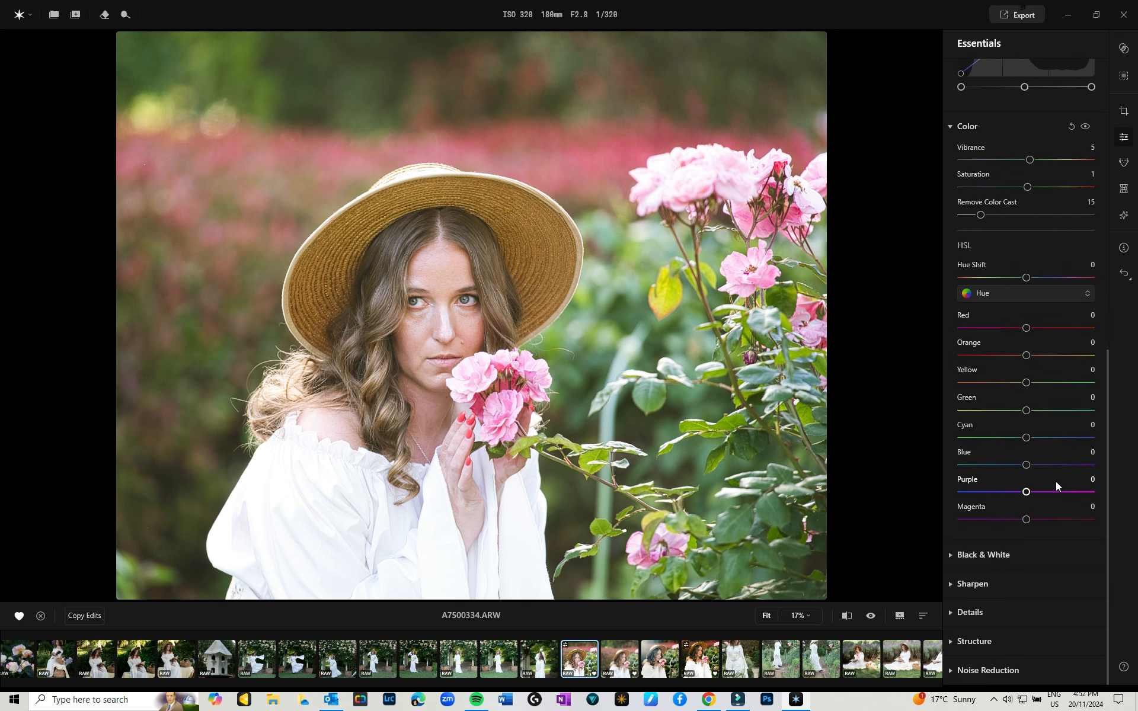
scroll(1055, 485, "up", 12)
scroll(1055, 482, "up", 9)
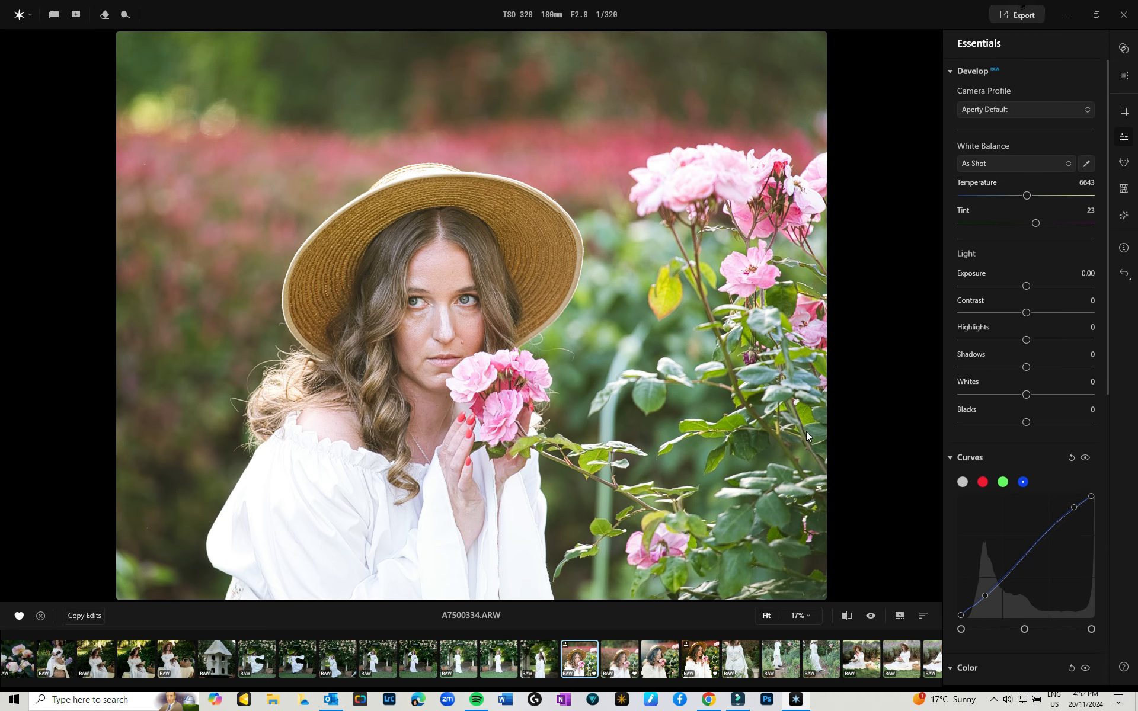
With the Erase tool's removal after each stroke off, mark the forehead blemishes, the cheek mole and the stray hairs beside the hat
left_click(443, 353)
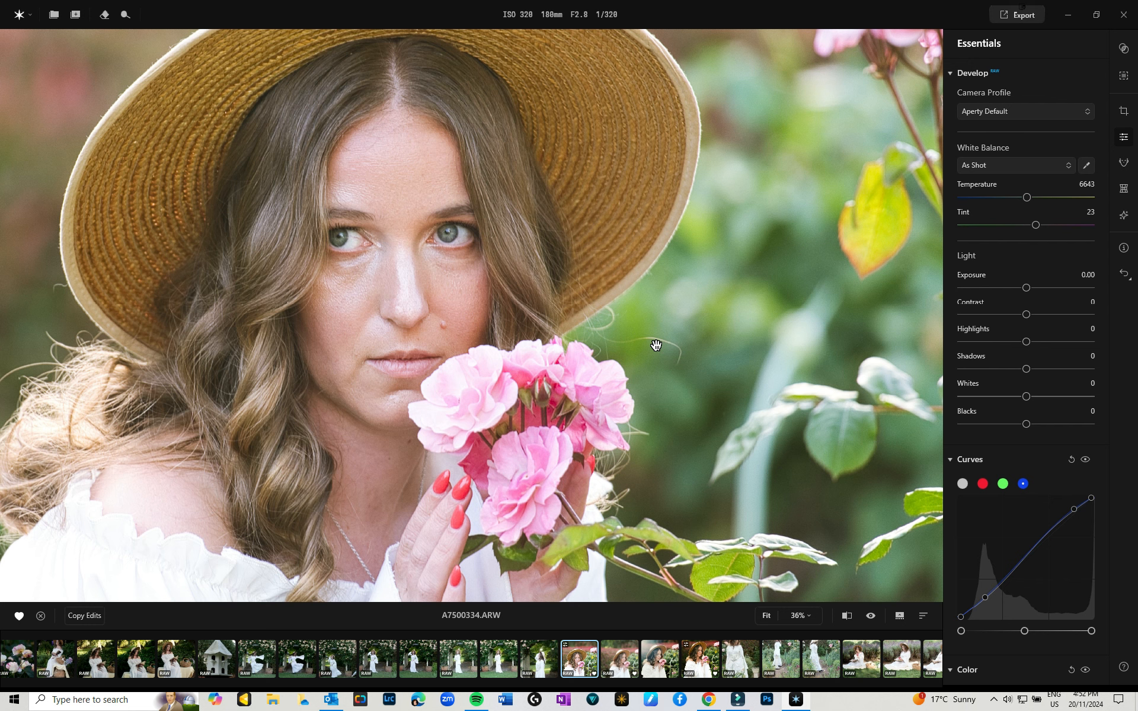
left_click(105, 15)
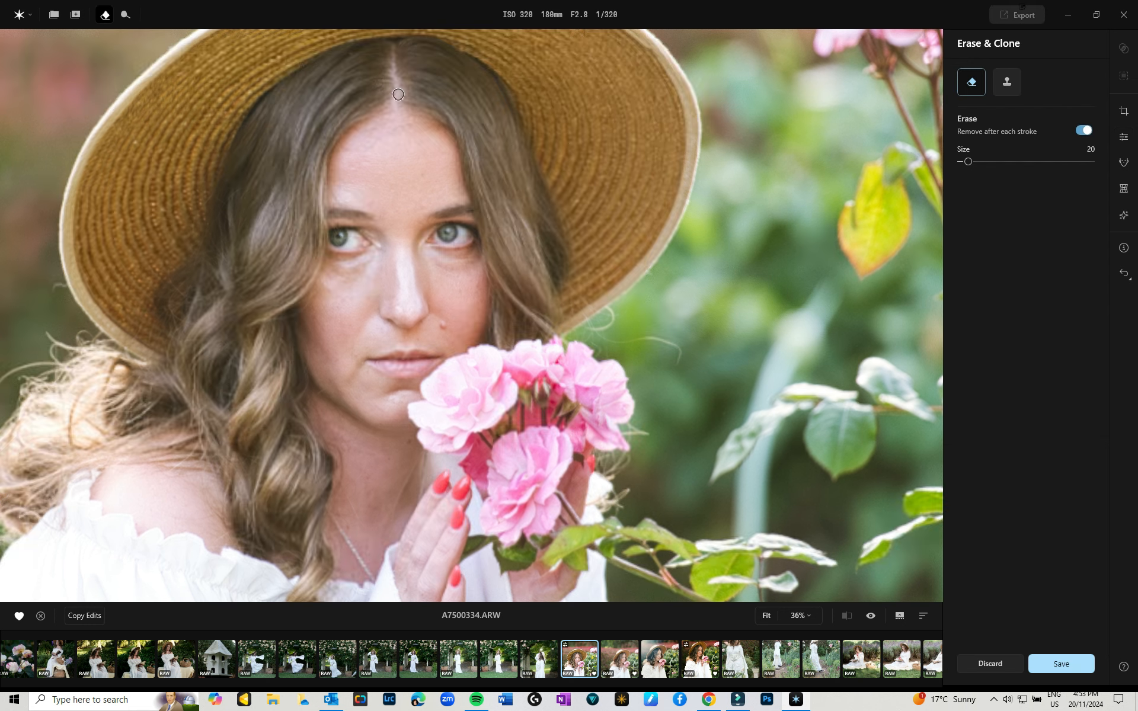
left_click(1082, 130)
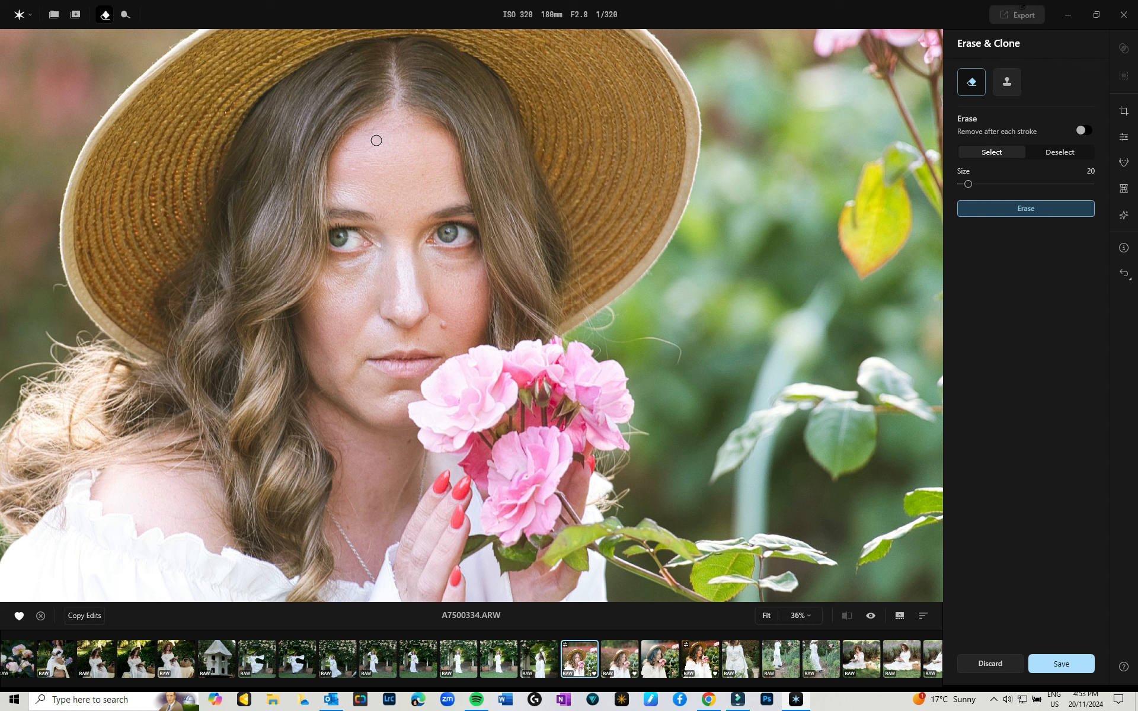
mouse_move(384, 138)
left_mouse_down()
mouse_move(369, 151)
mouse_move(345, 147)
left_mouse_up()
left_click(443, 324)
mouse_move(604, 337)
left_mouse_down()
mouse_move(680, 347)
mouse_move(679, 362)
left_mouse_up()
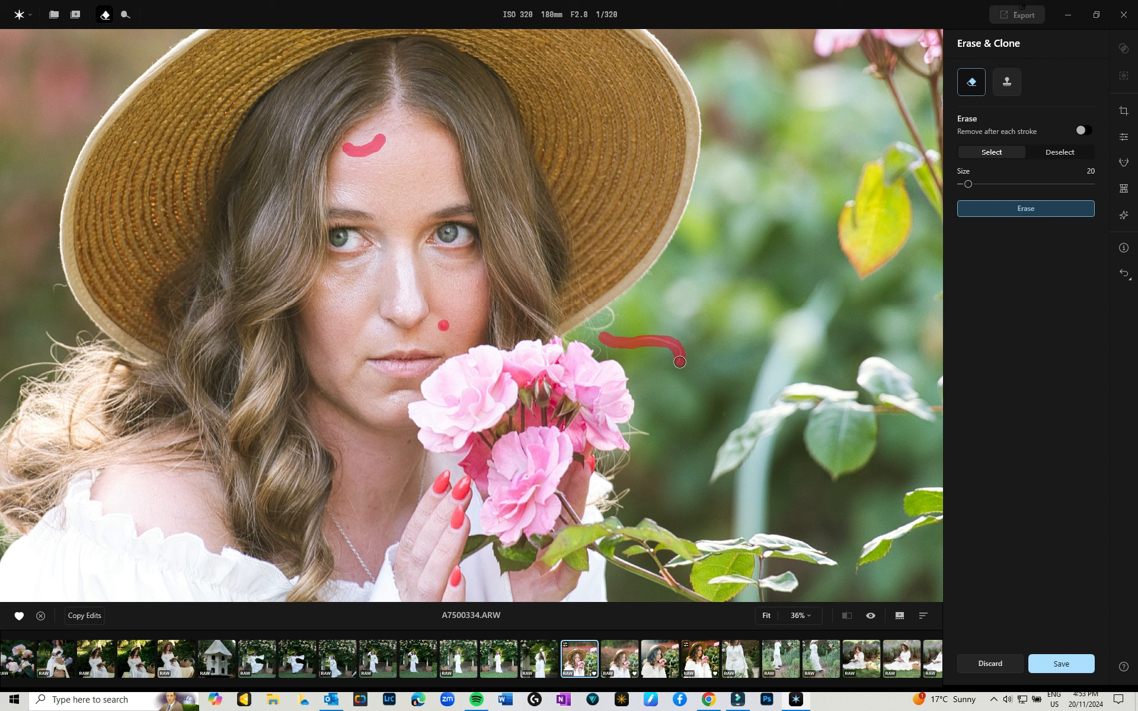
left_click_drag(609, 309, 596, 327)
Mark the flyaway hairs behind the woman's shoulder and erase all the marked areas
mouse_move(178, 400)
left_mouse_down()
mouse_move(346, 317)
mouse_move(413, 316)
left_mouse_up()
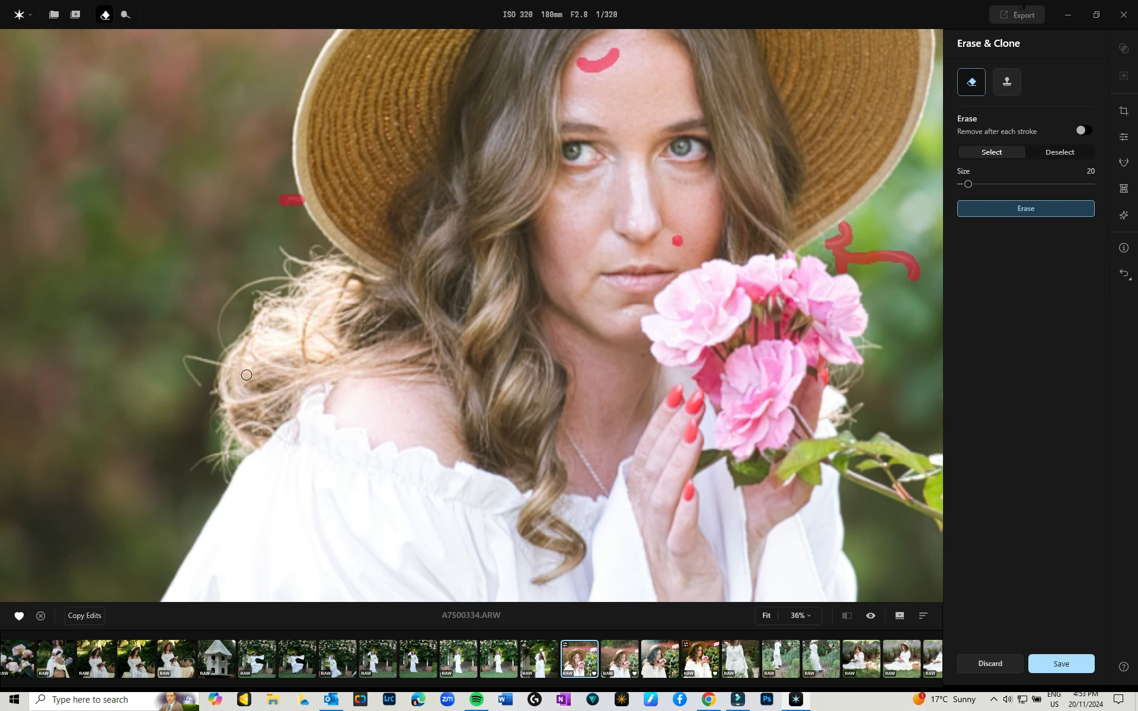
mouse_move(200, 388)
left_mouse_down()
mouse_move(181, 354)
mouse_move(218, 362)
mouse_move(290, 277)
left_mouse_up()
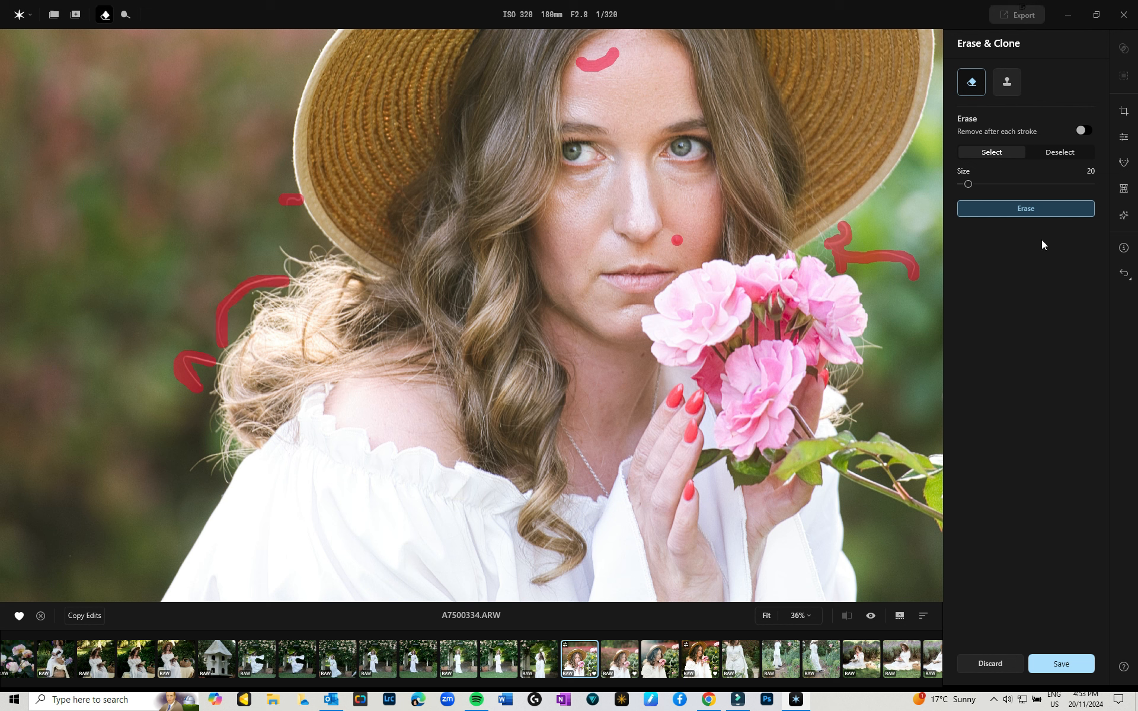
left_click(1030, 207)
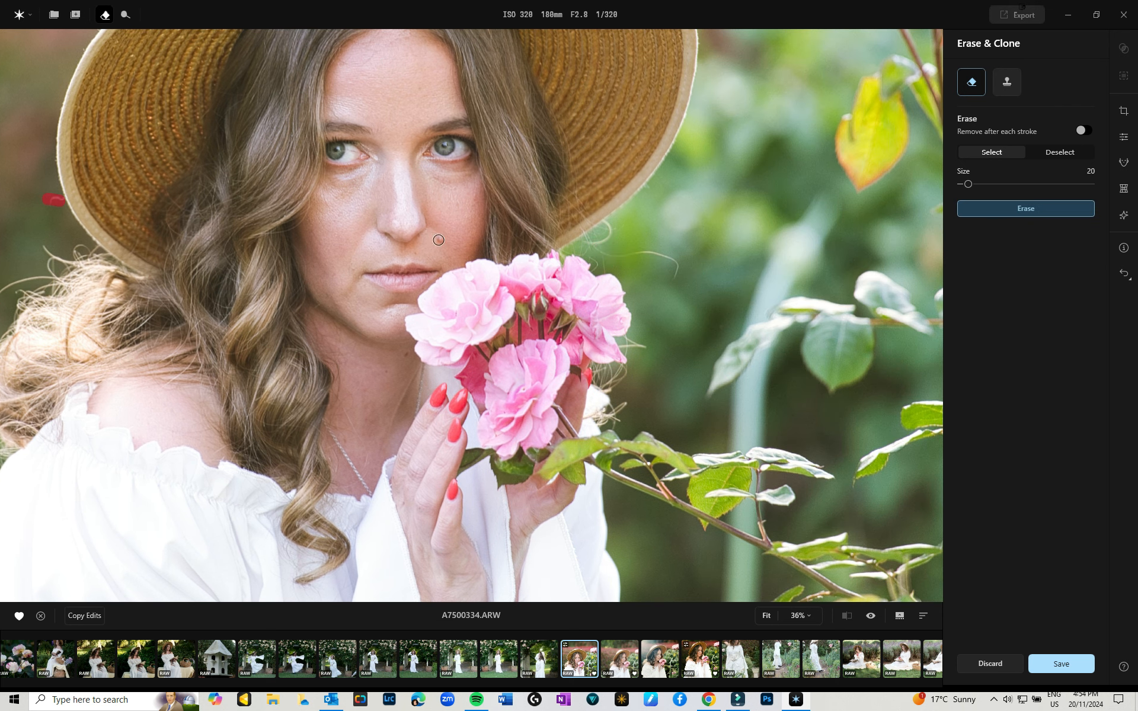
Erase the cheek mole and the stray hairs between the hat brim and the held flowers, repeating the pass over the hairs
left_click(439, 240)
left_click(1026, 209)
mouse_move(599, 252)
left_mouse_down()
mouse_move(682, 275)
mouse_move(626, 262)
mouse_move(609, 222)
left_mouse_up()
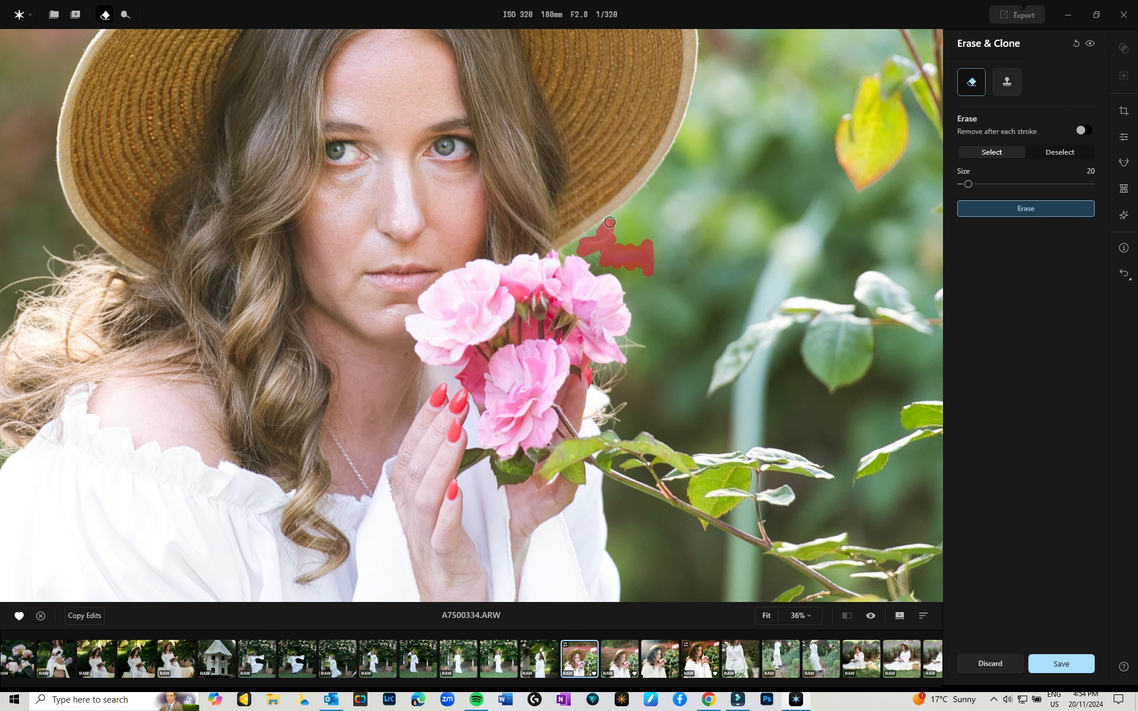
left_click(1003, 211)
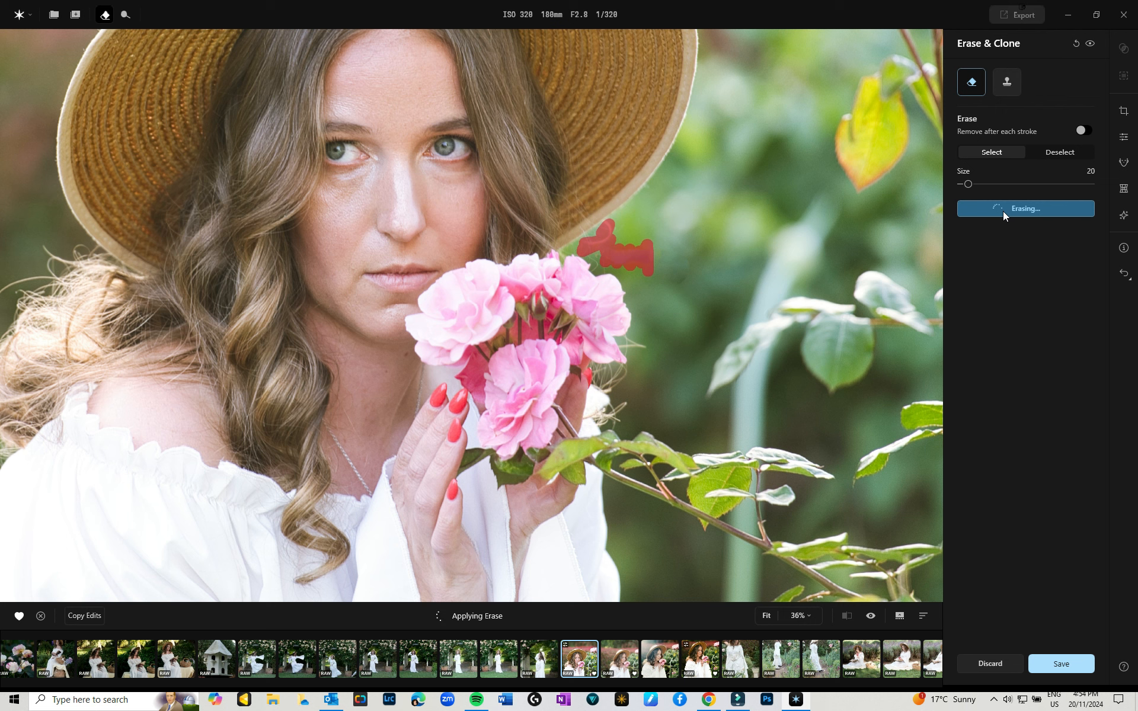
mouse_move(601, 246)
left_mouse_down()
mouse_move(649, 262)
mouse_move(600, 260)
mouse_move(652, 269)
mouse_move(668, 255)
mouse_move(683, 286)
left_mouse_up()
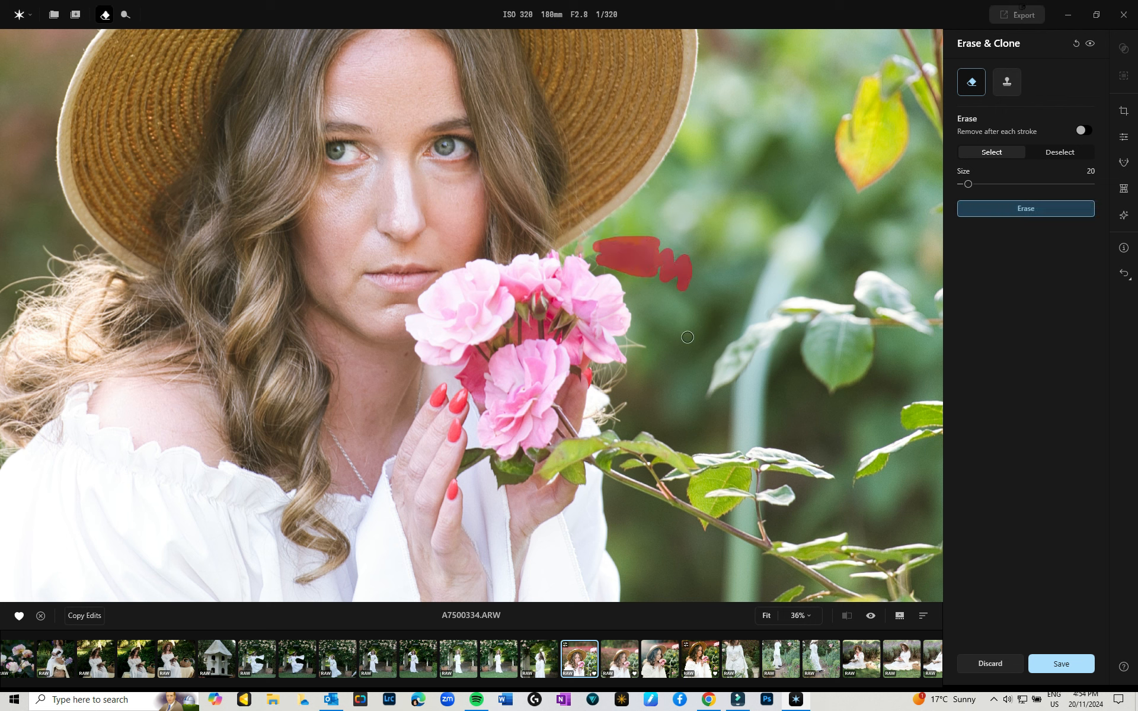
left_click(991, 203)
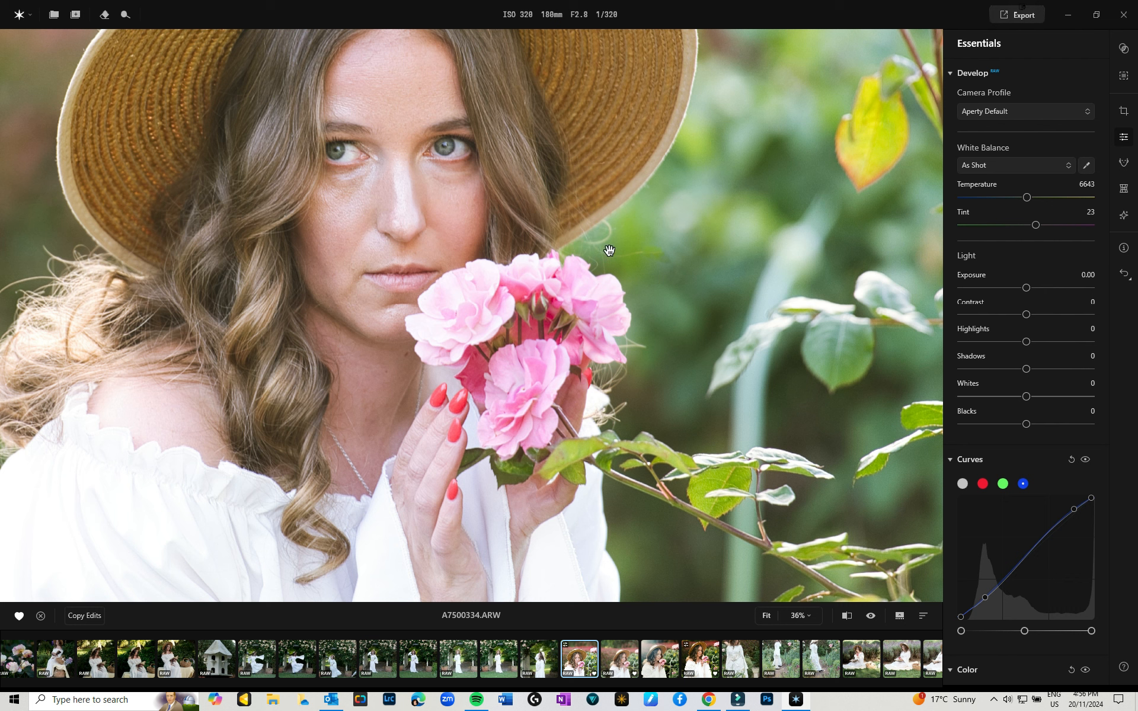
Change the camera profile of the raw photo to Adobe Standard
left_click(1054, 111)
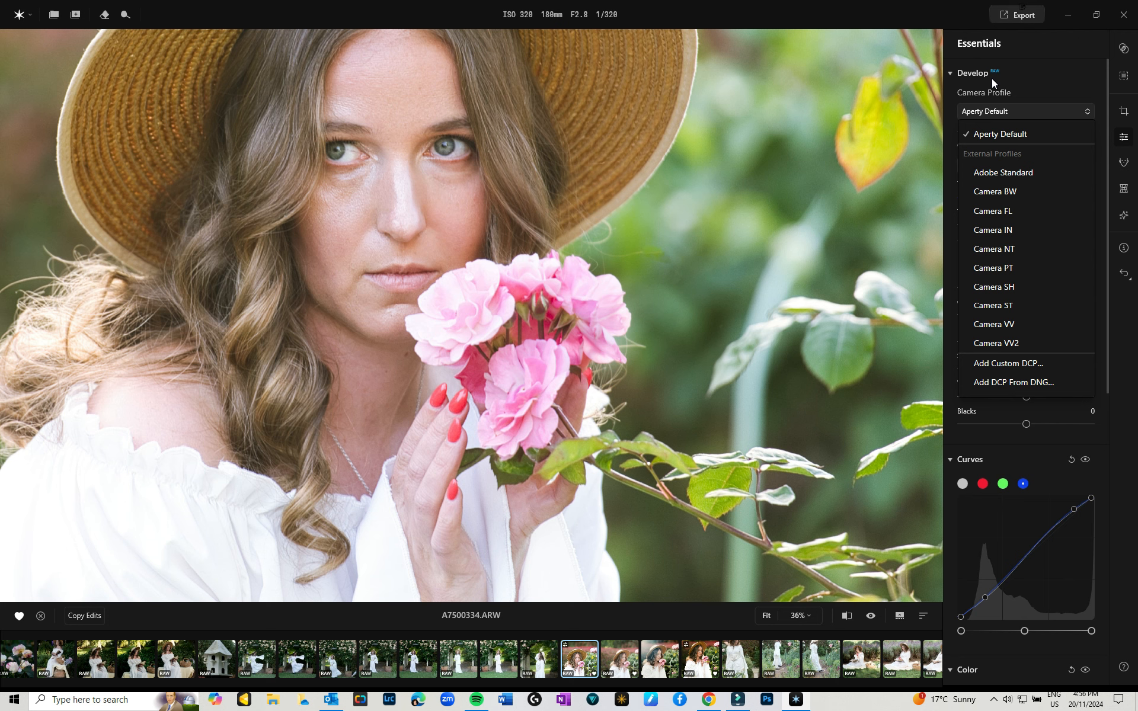
left_click(1000, 172)
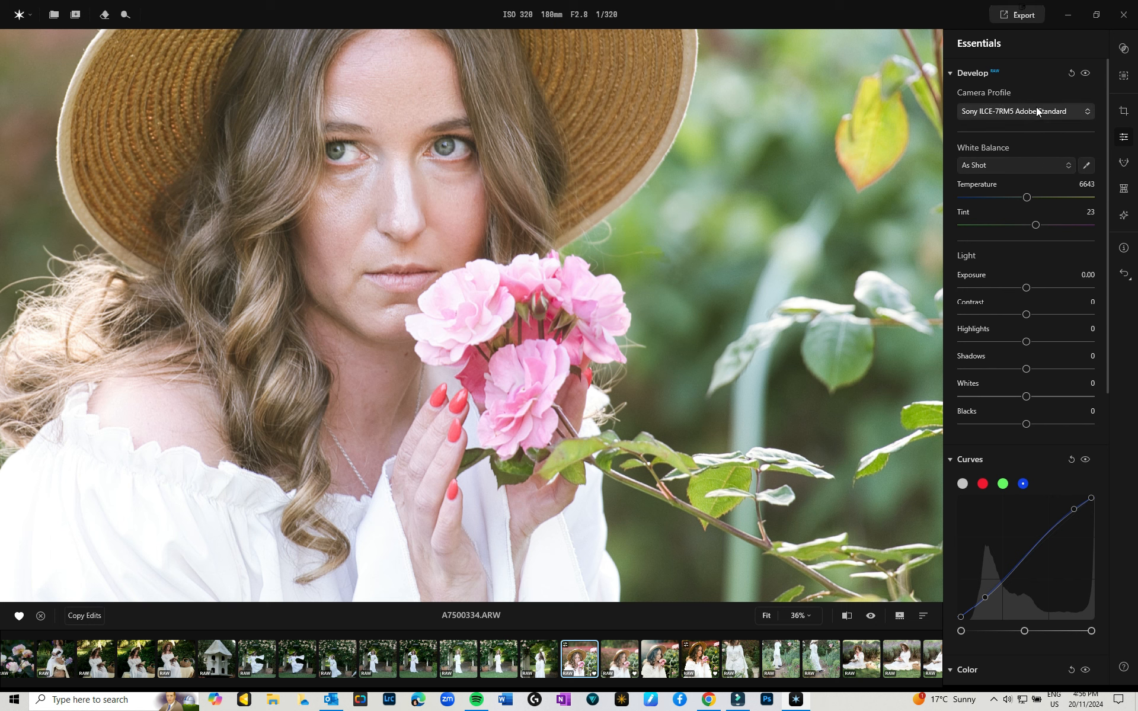
left_click(1011, 112)
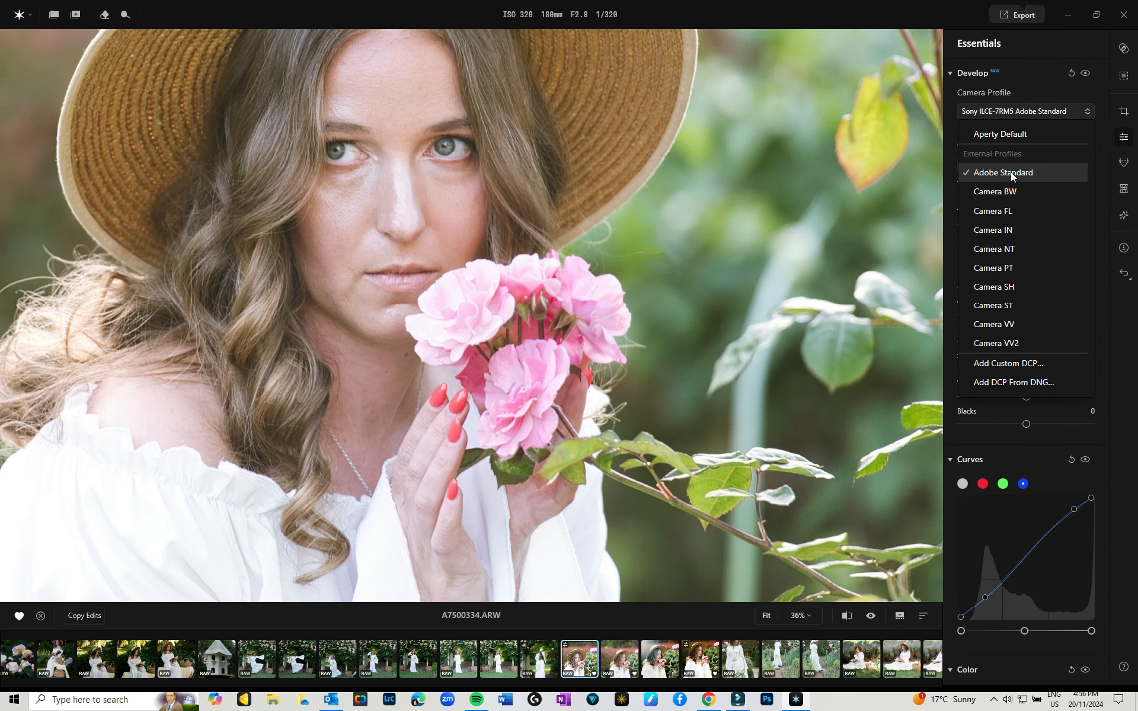
left_click(1011, 173)
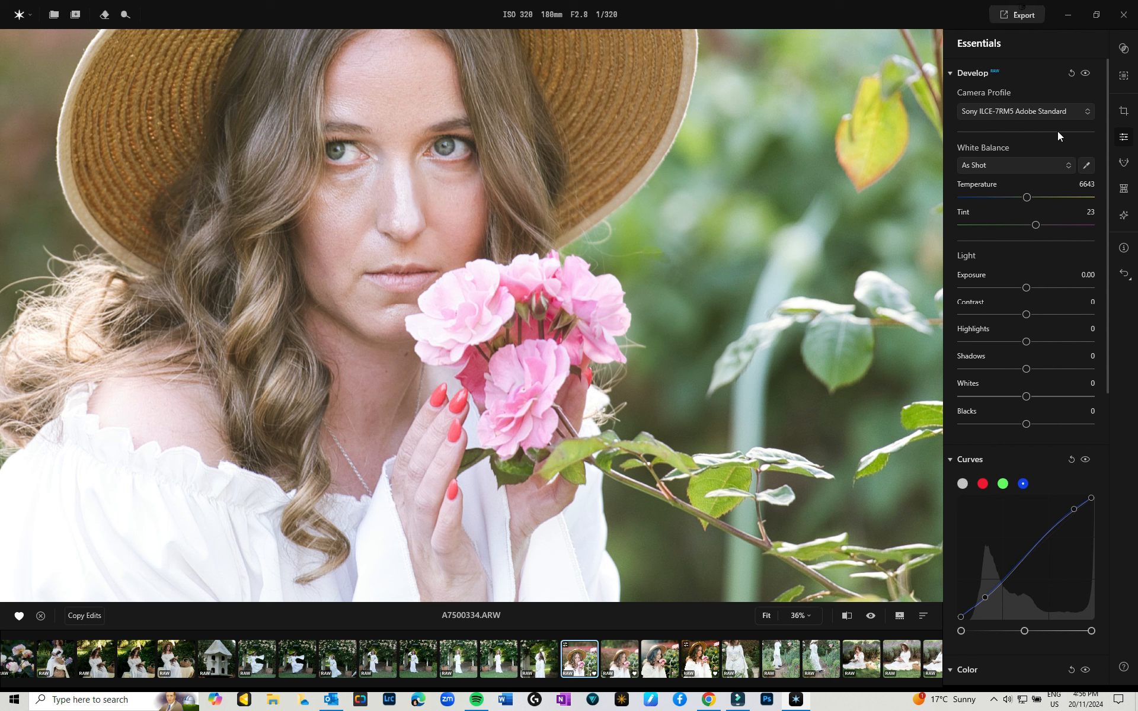
Set Contrast to 21 and Shadows to -29 for the portrait
left_click(1083, 166)
left_click_drag(1032, 315, 1040, 315)
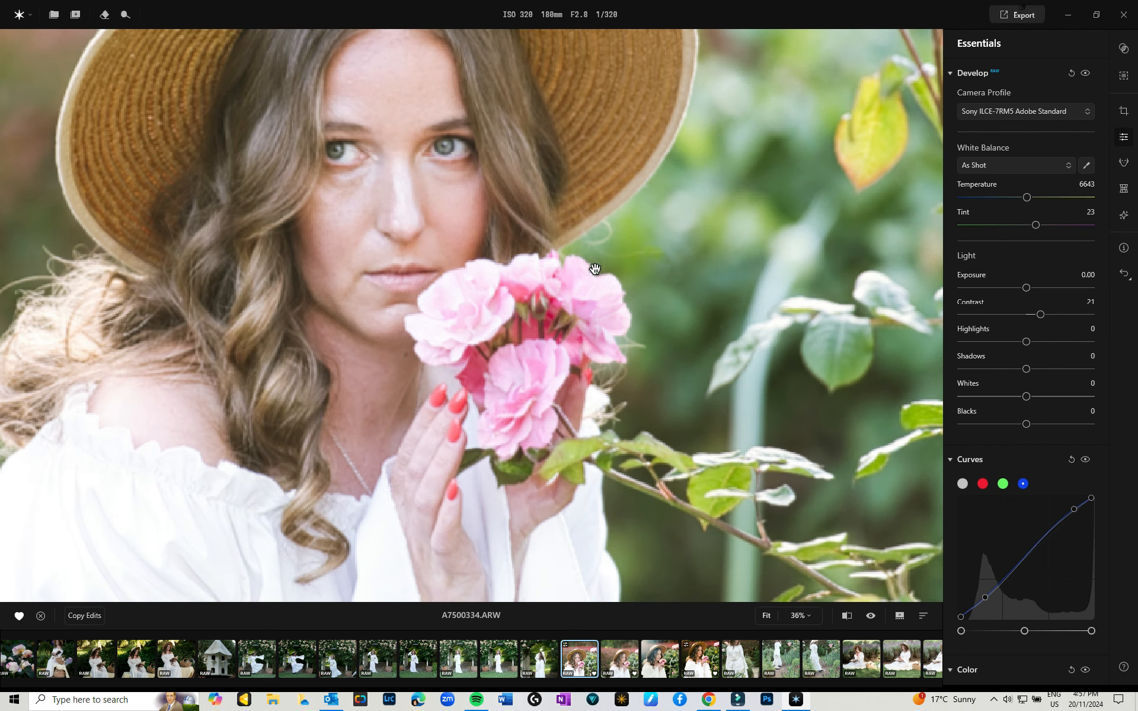
scroll(548, 267, "down", 4)
scroll(545, 272, "up", 1)
scroll(546, 273, "down", 1)
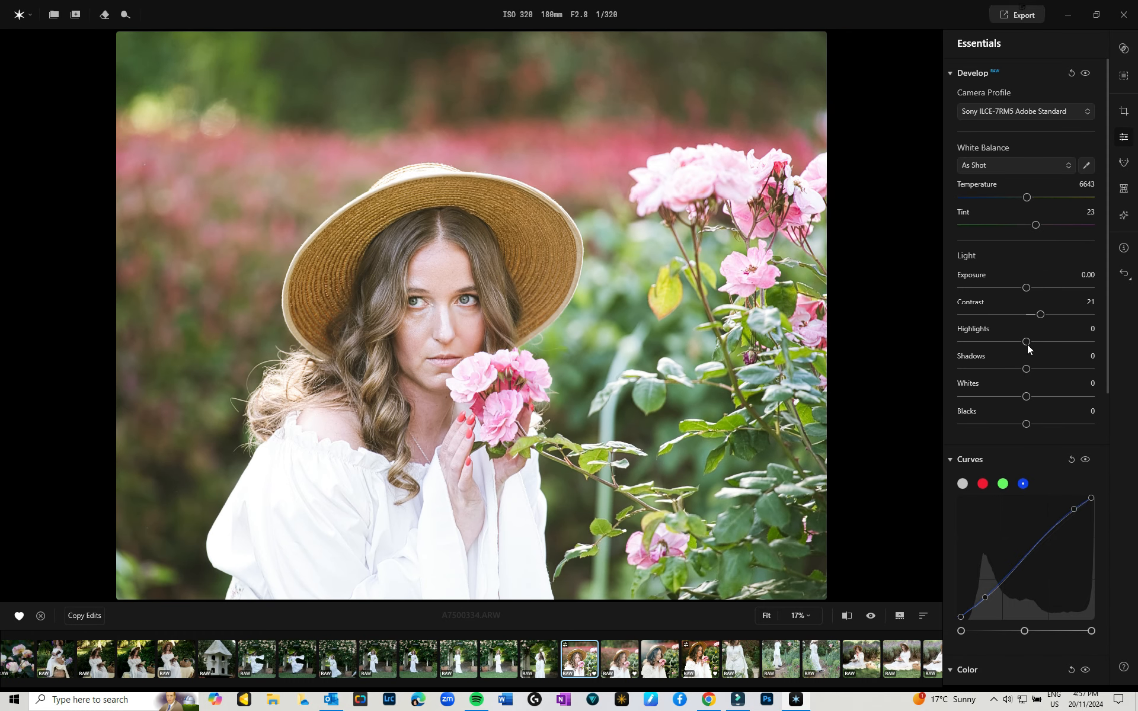
left_click_drag(1026, 368, 1006, 368)
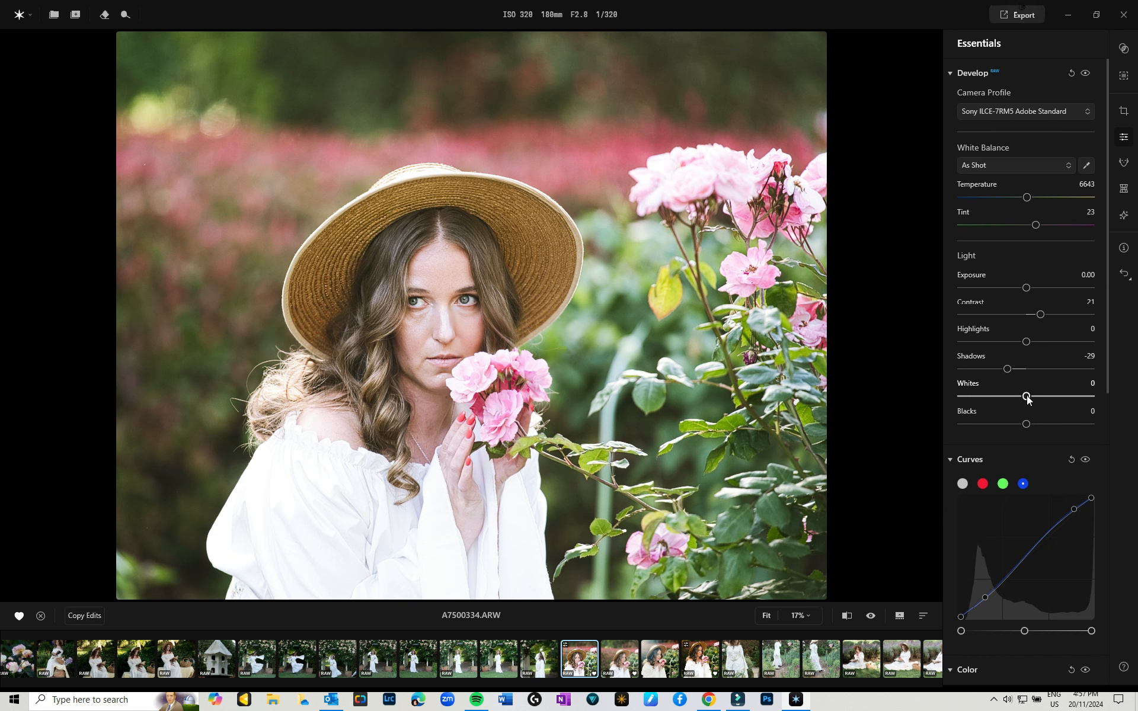
left_click_drag(1038, 314, 1036, 343)
scroll(1031, 403, "down", 9)
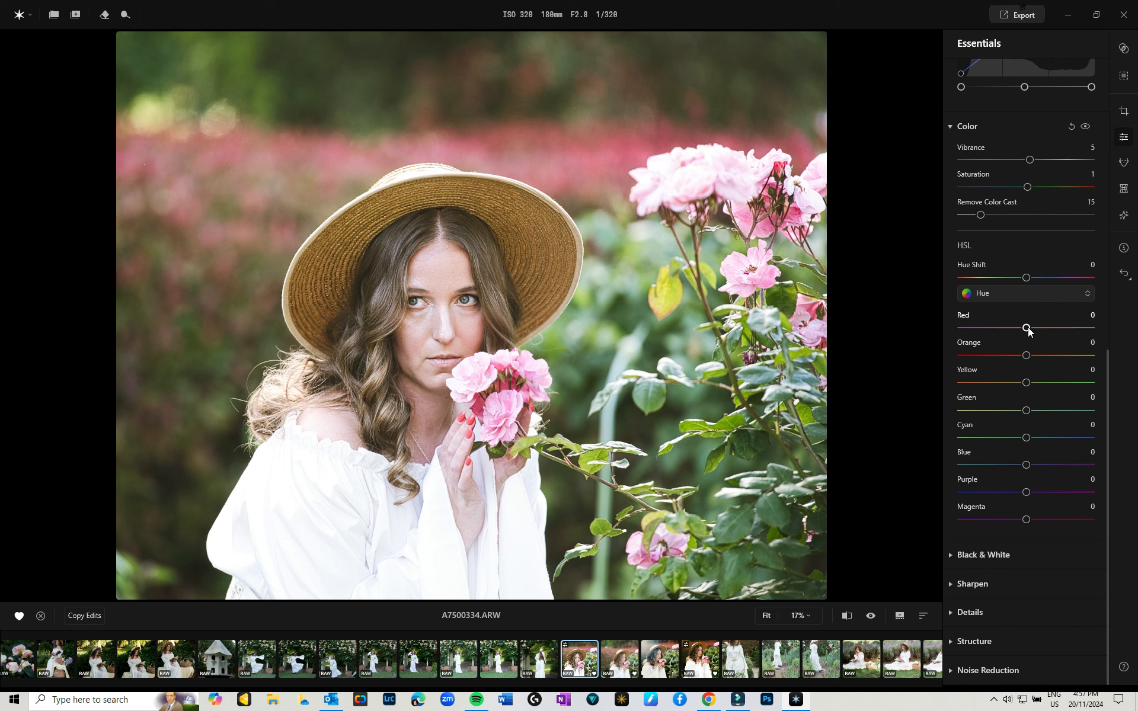
left_click(1018, 294)
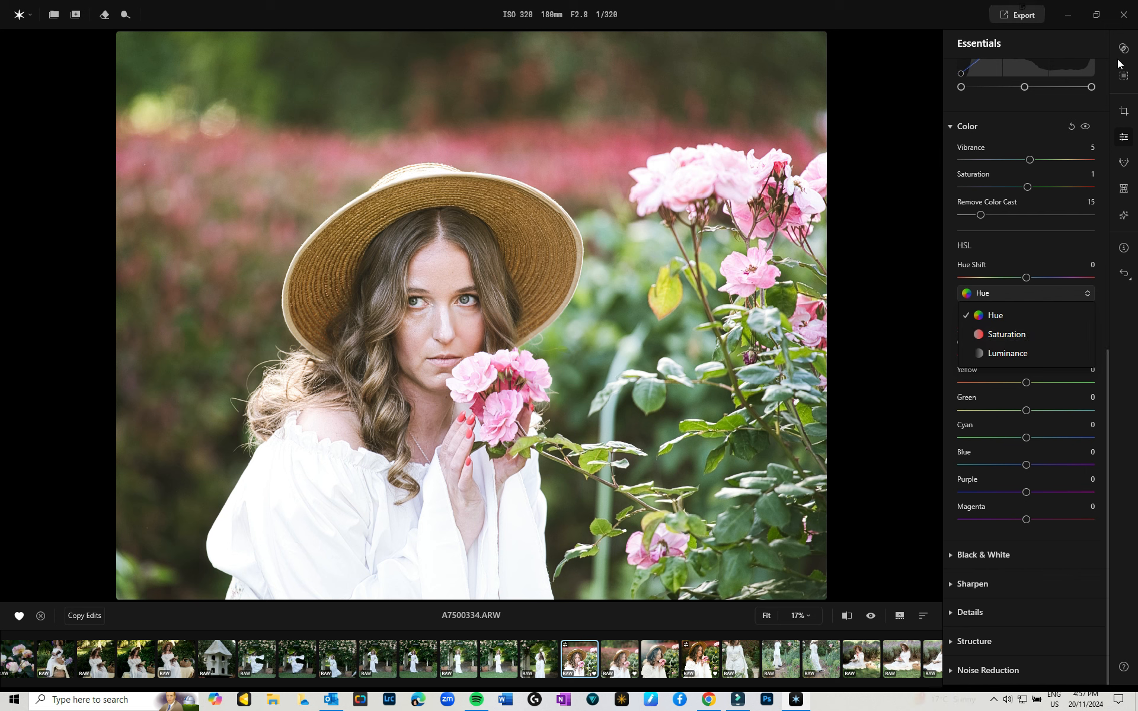
left_click(1124, 163)
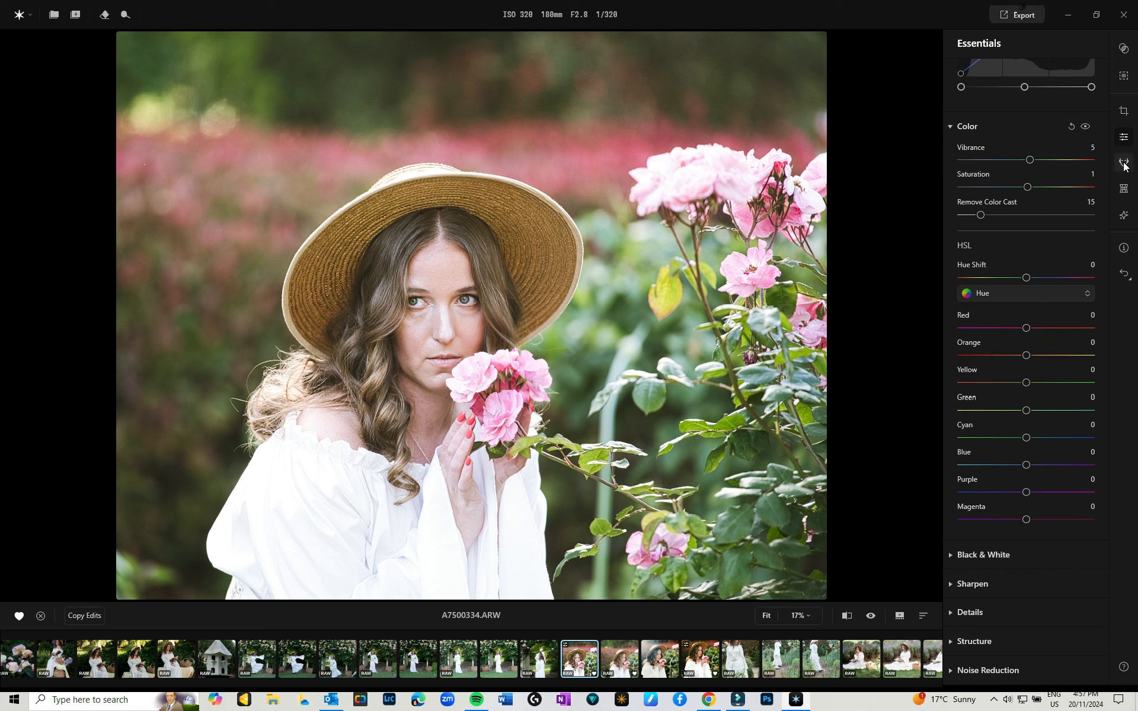
Open the portrait retouching tools and set Blemish Removal to 24 for the woman's face
left_click(1124, 163)
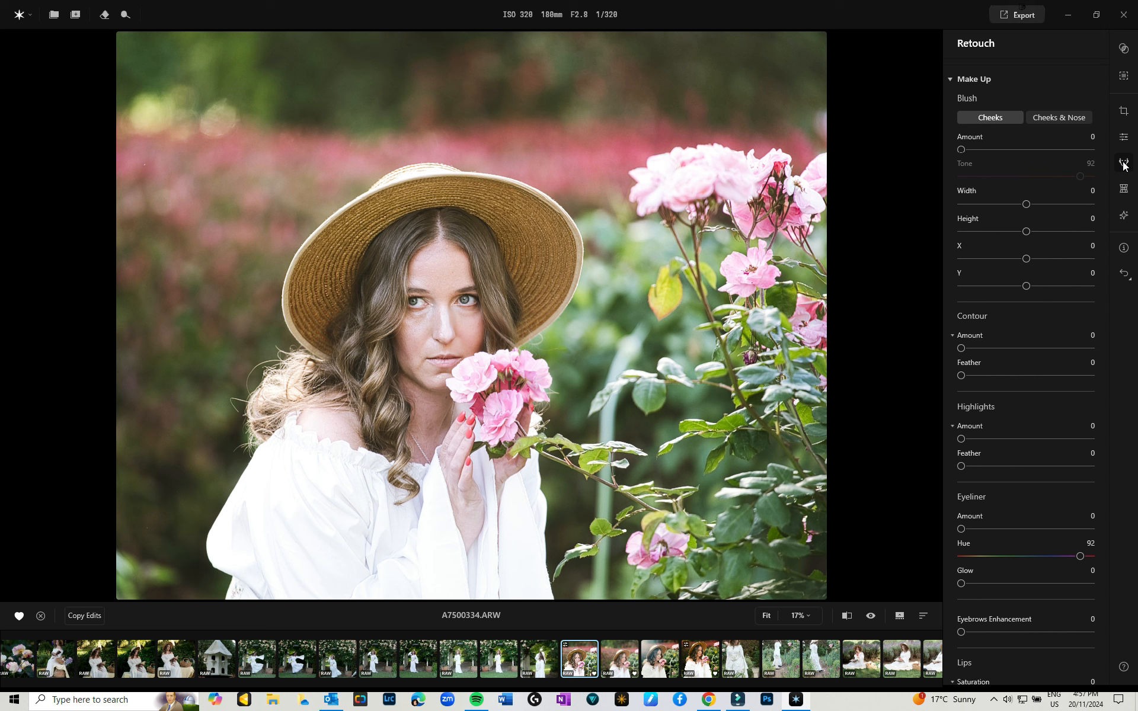
scroll(1089, 140, "up", 10)
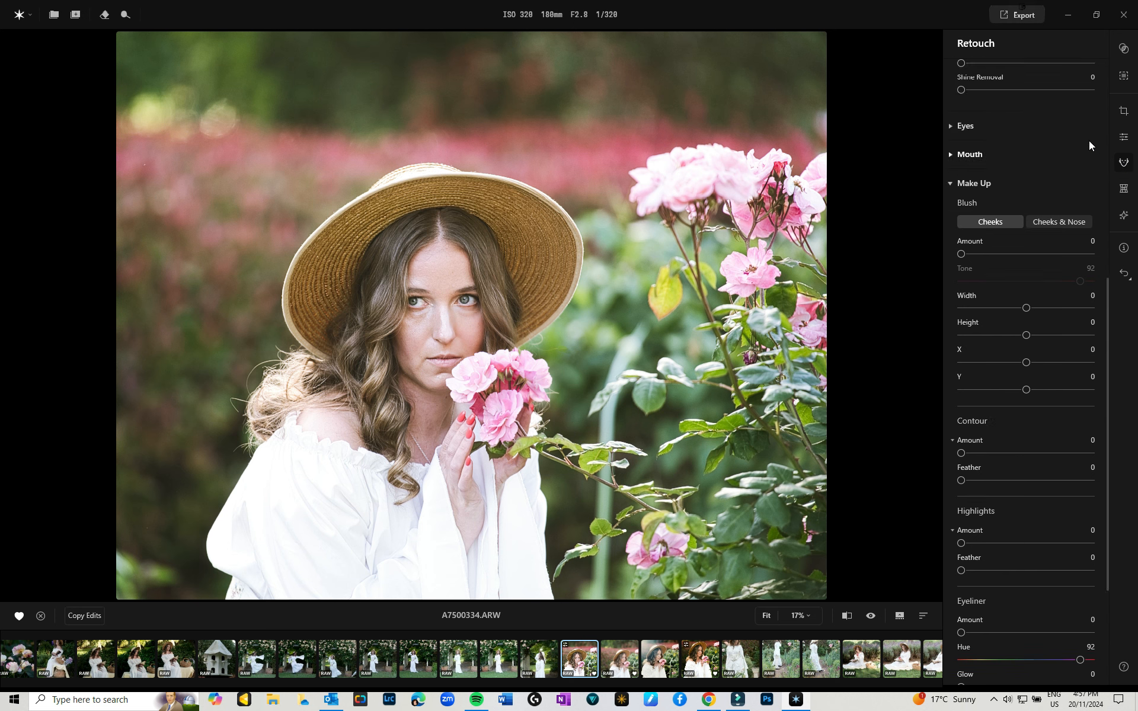
scroll(1094, 110, "up", 1)
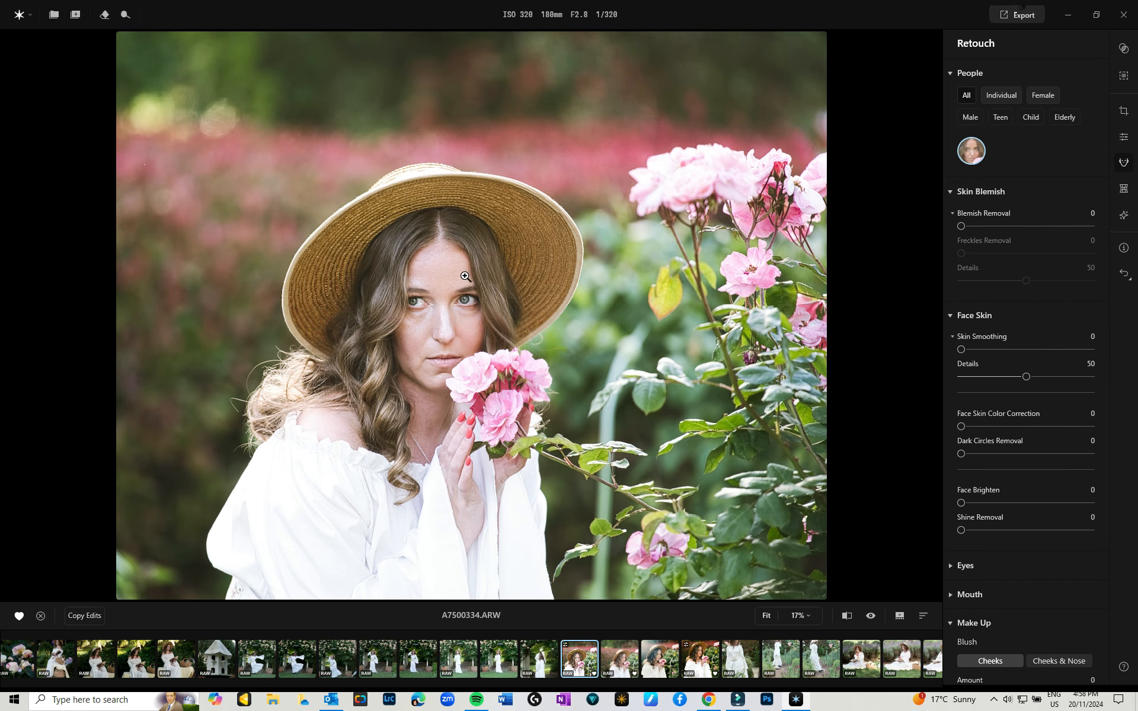
left_click(454, 319)
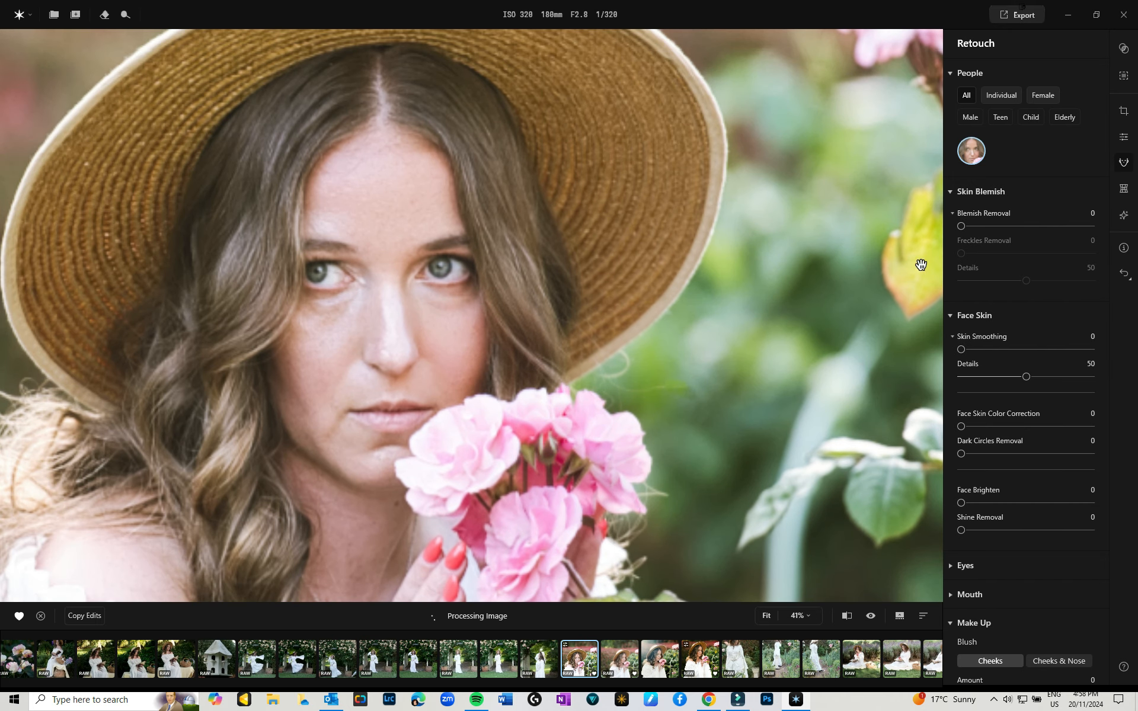
left_click_drag(961, 226, 994, 231)
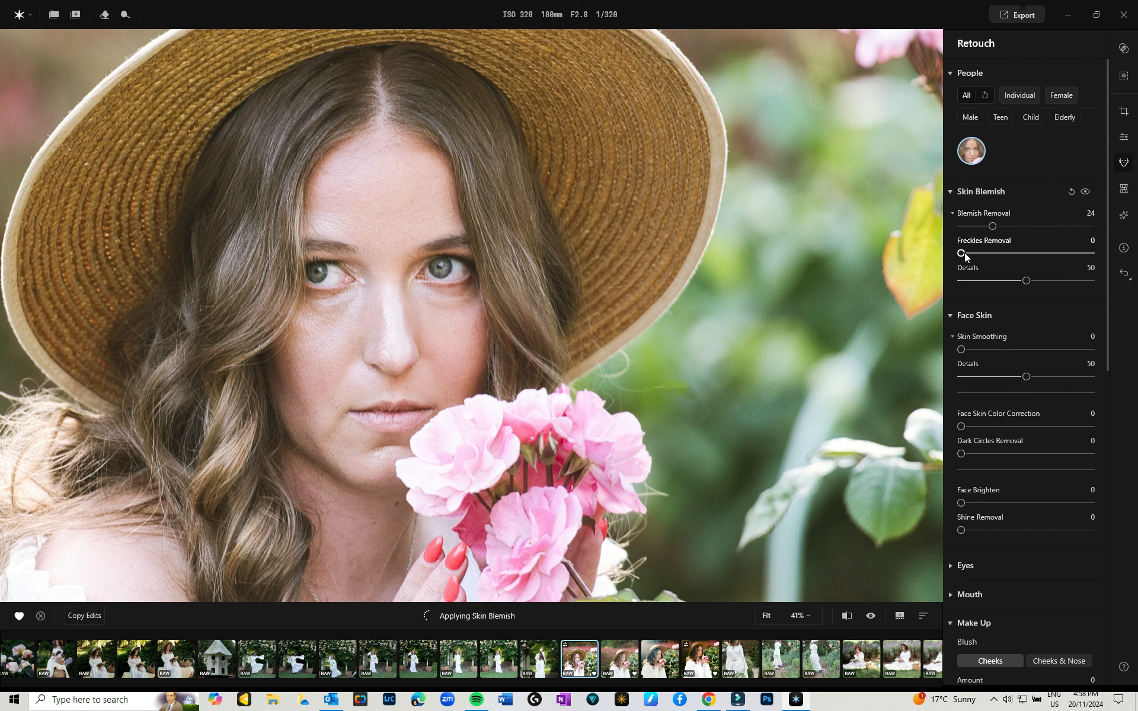
Set the face's Skin Smoothing to 16, Face Skin Color Correction to 13 and Dark Circles Removal to 43
left_click_drag(962, 348, 1134, 350)
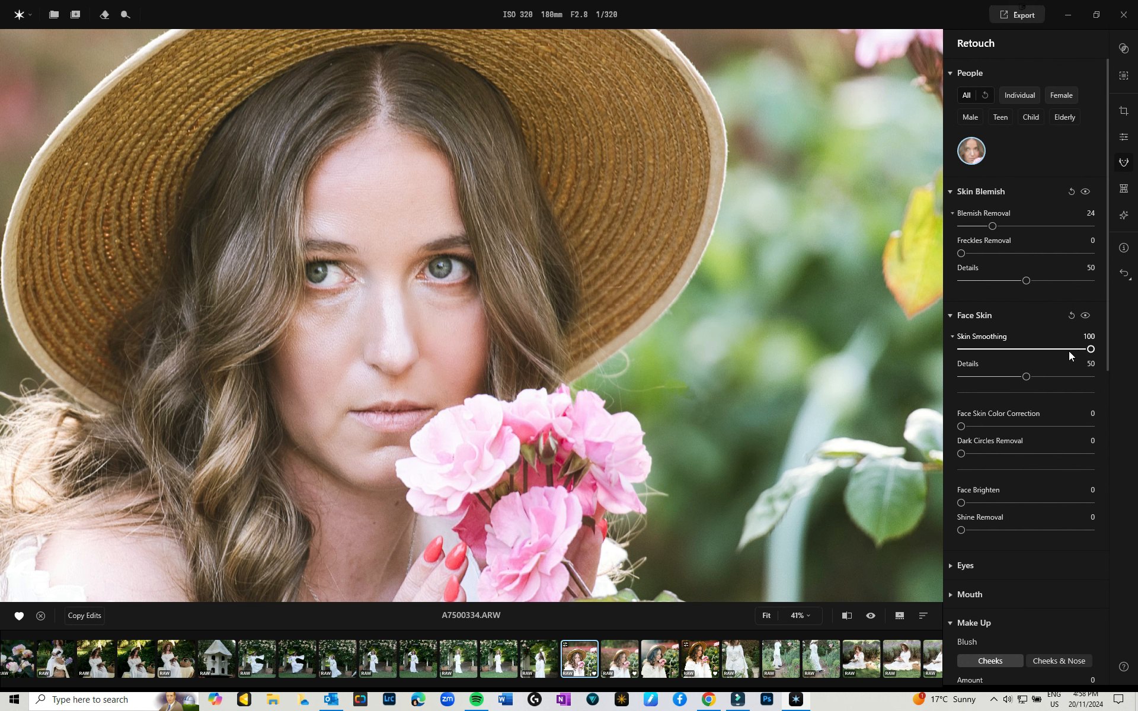
left_click_drag(1089, 350, 993, 350)
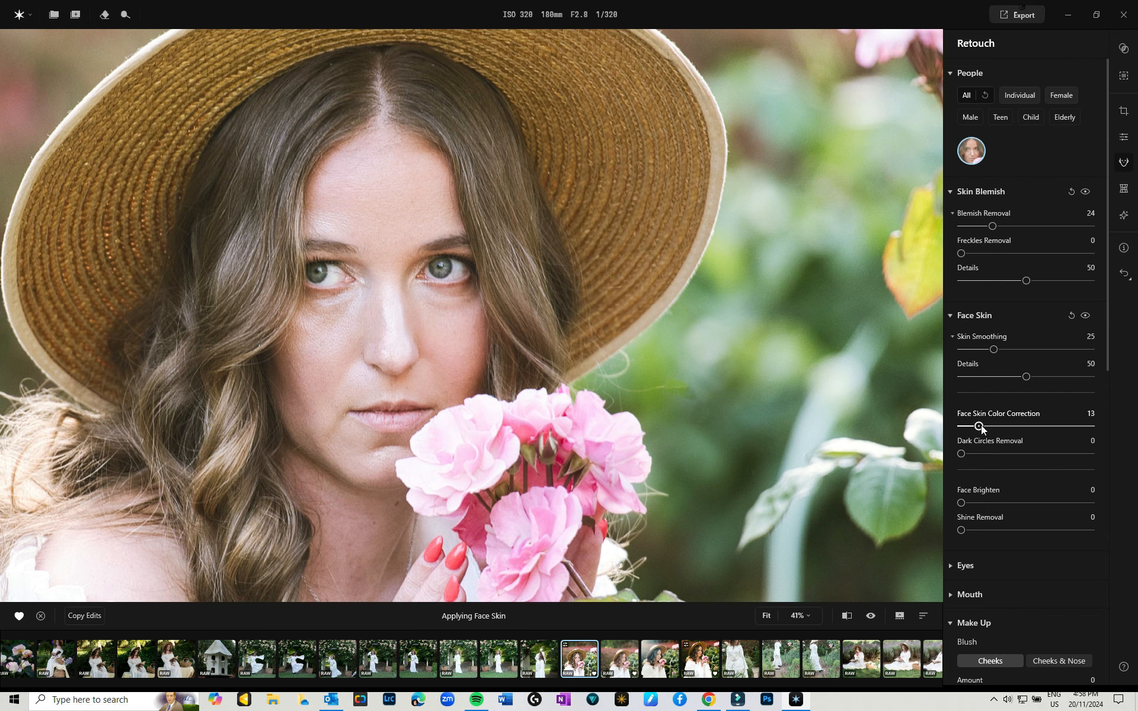
left_click_drag(993, 350, 982, 351)
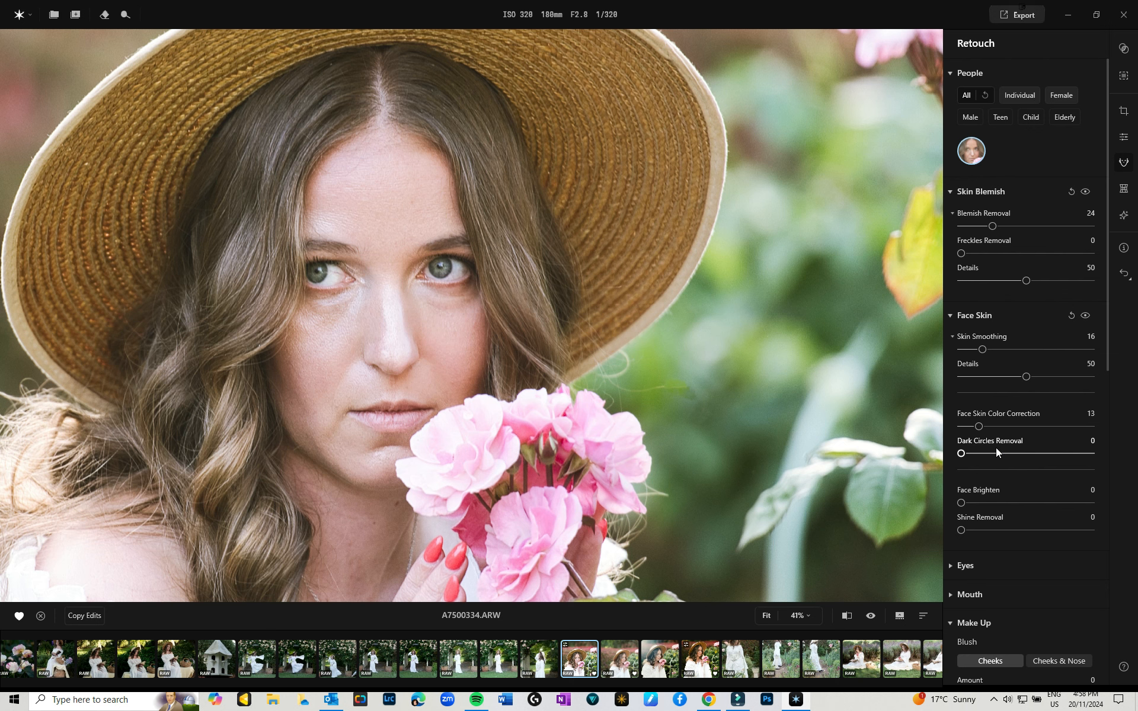
left_click_drag(961, 453, 1018, 454)
Set Face Brighten to 11 and Shine Removal to 20, comparing the face before and after with the split view
left_click(846, 615)
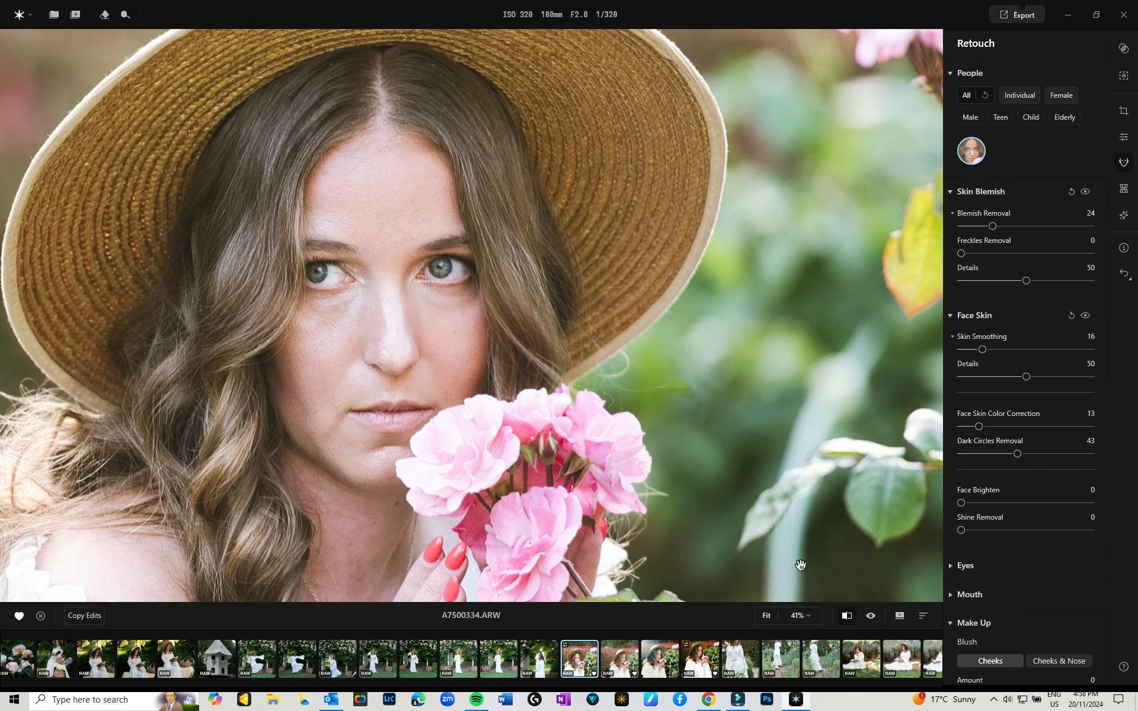
left_click_drag(104, 316, 166, 277)
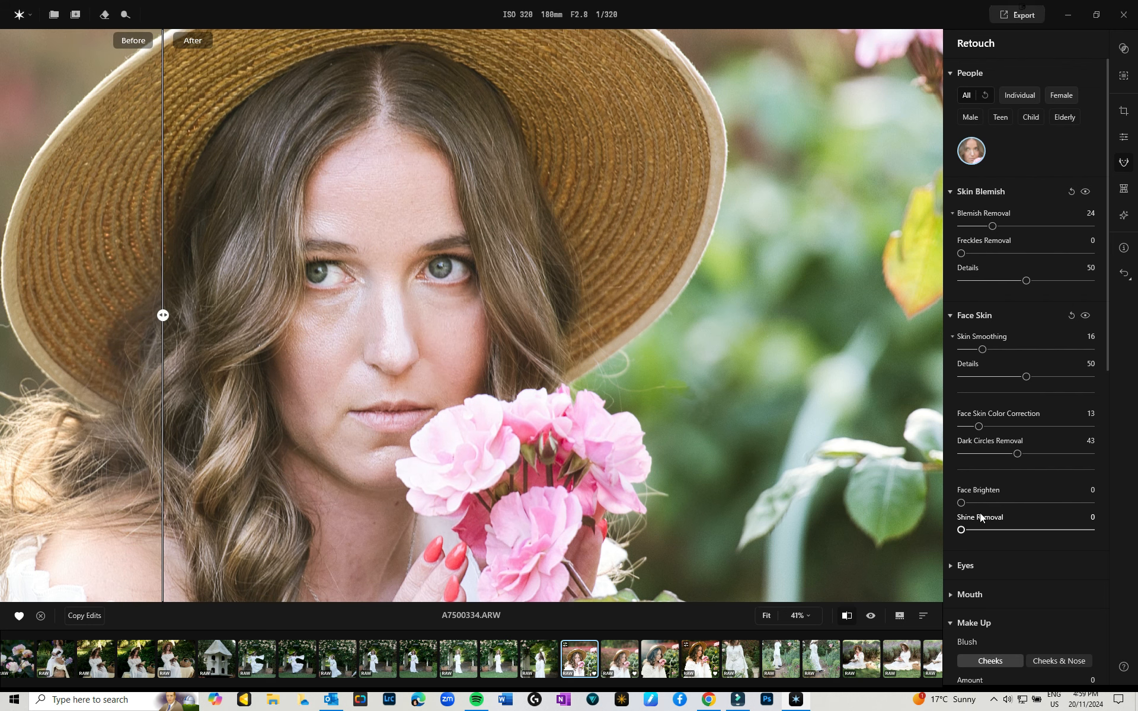
left_click_drag(960, 503, 977, 503)
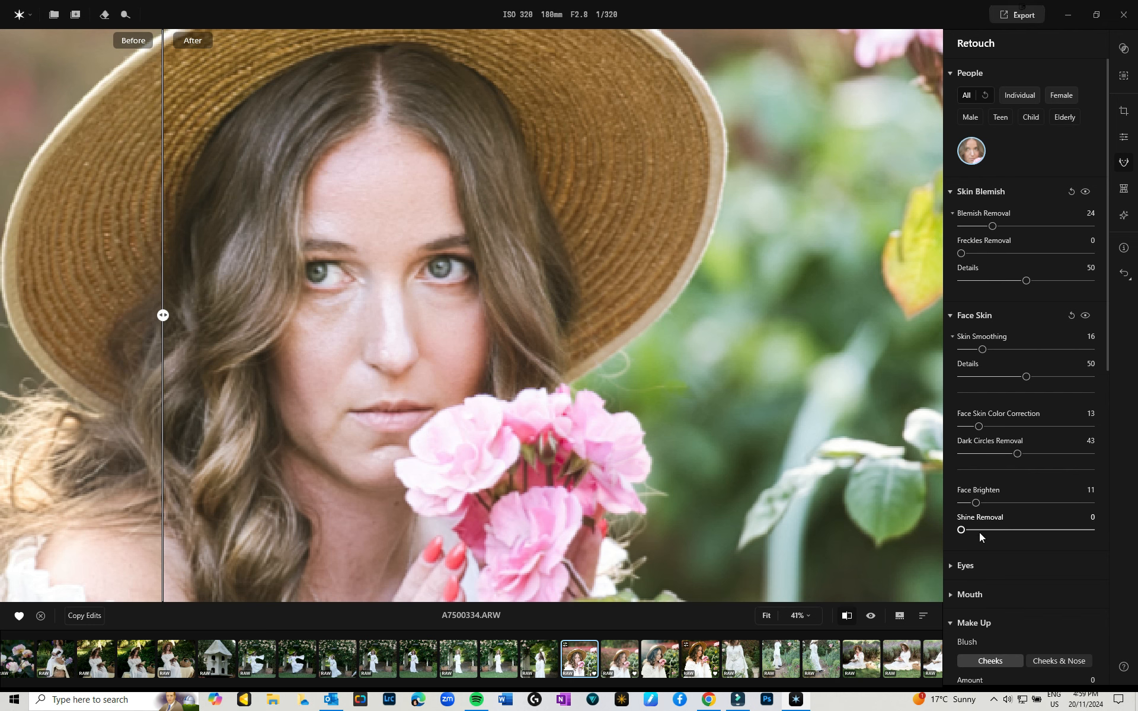
left_click_drag(961, 530, 987, 531)
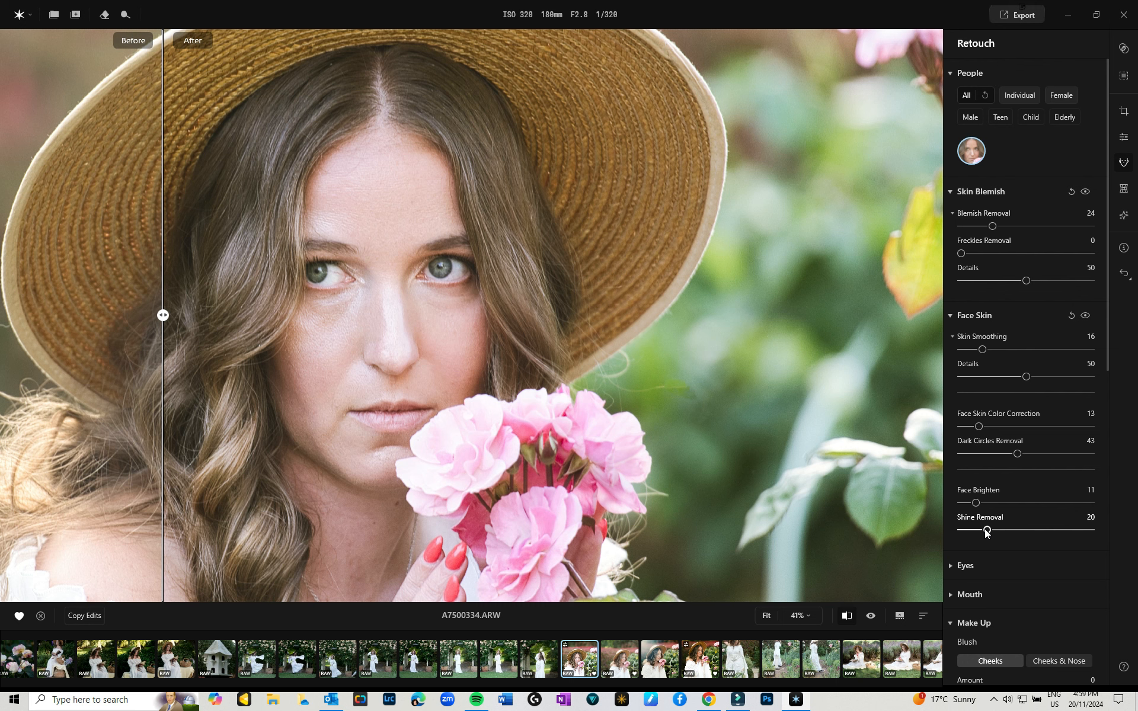
left_click_drag(162, 315, 600, 339)
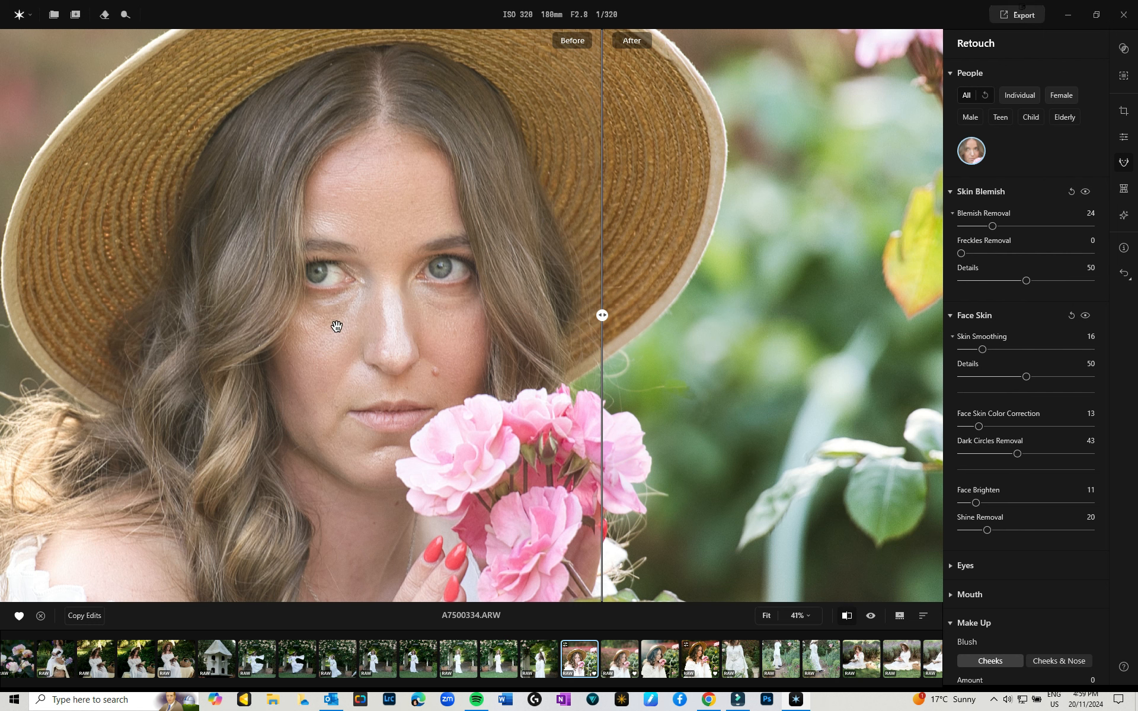
left_click_drag(602, 315, 242, 289)
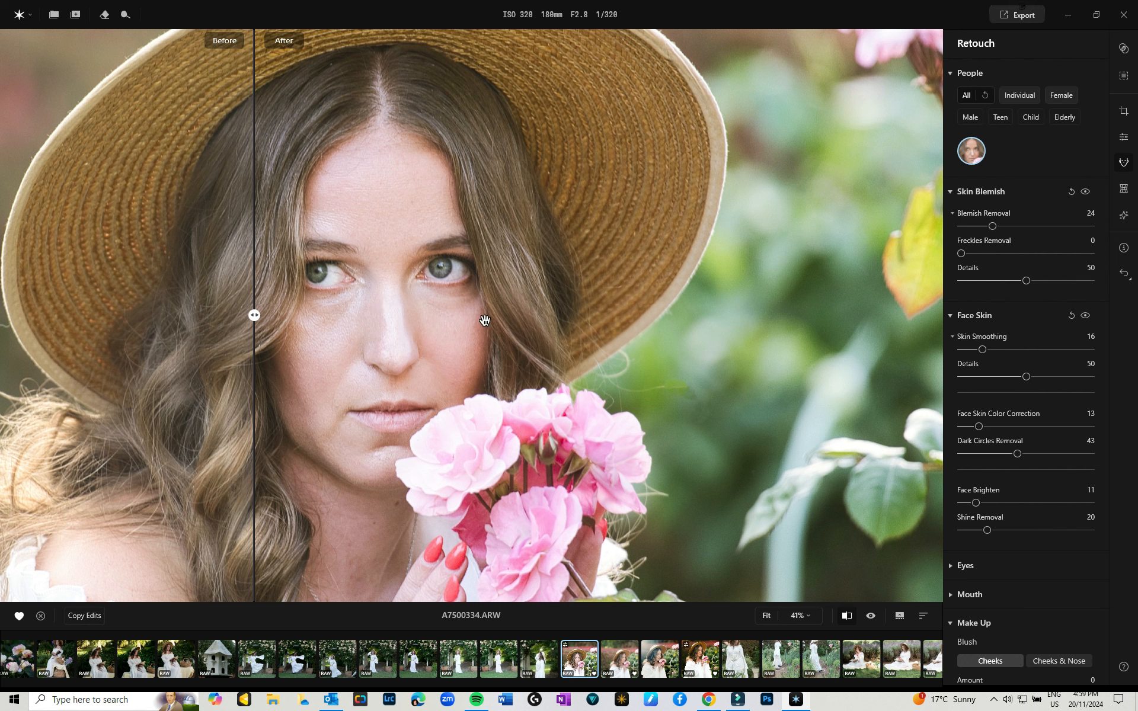
Try the Green iris colour on the woman's eyes and switch back to Original Iris
left_click(951, 565)
scroll(1022, 531, "down", 2)
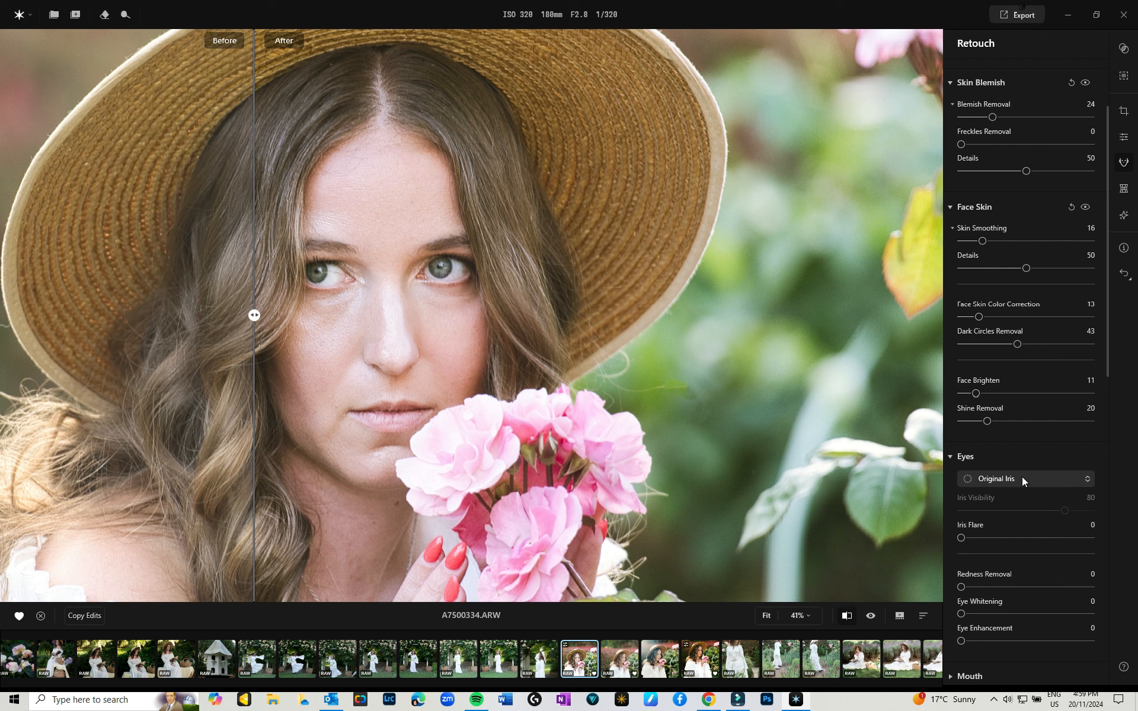
left_click(1087, 477)
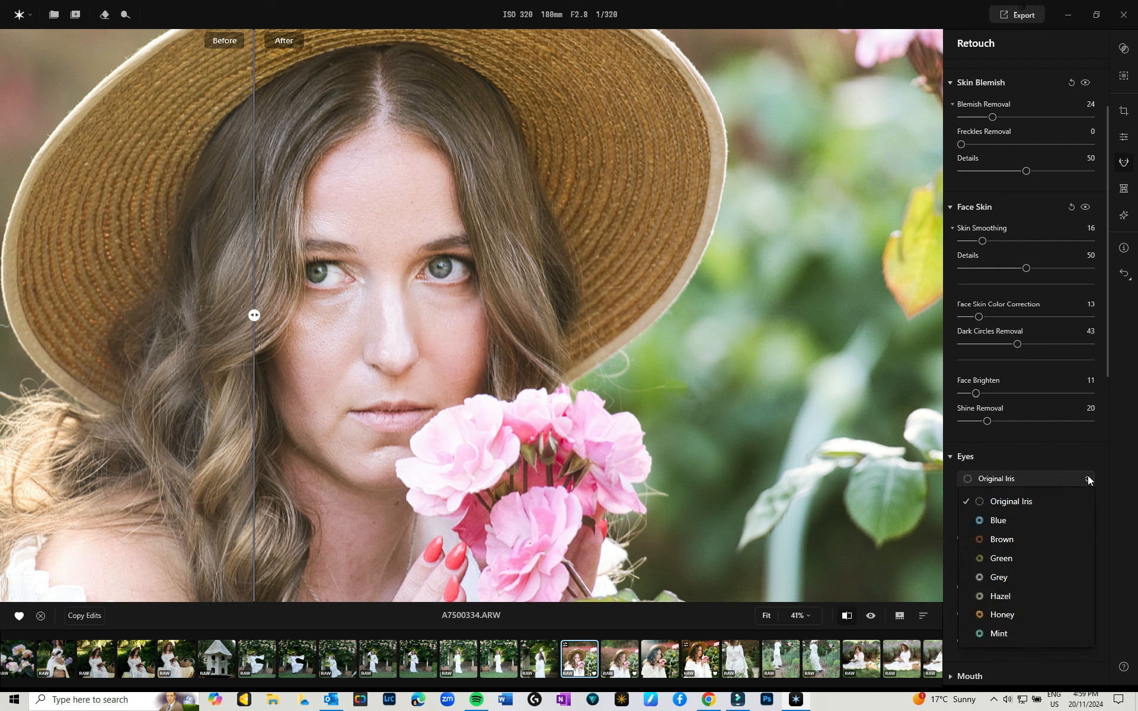
left_click(1008, 558)
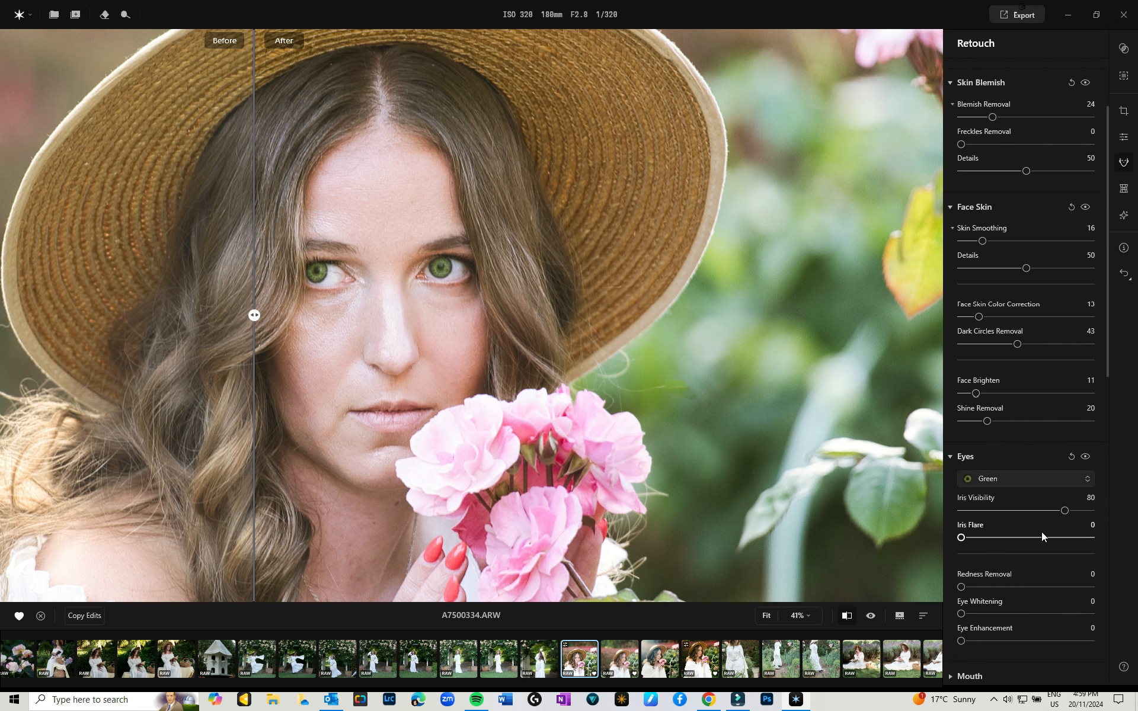
left_click(1086, 479)
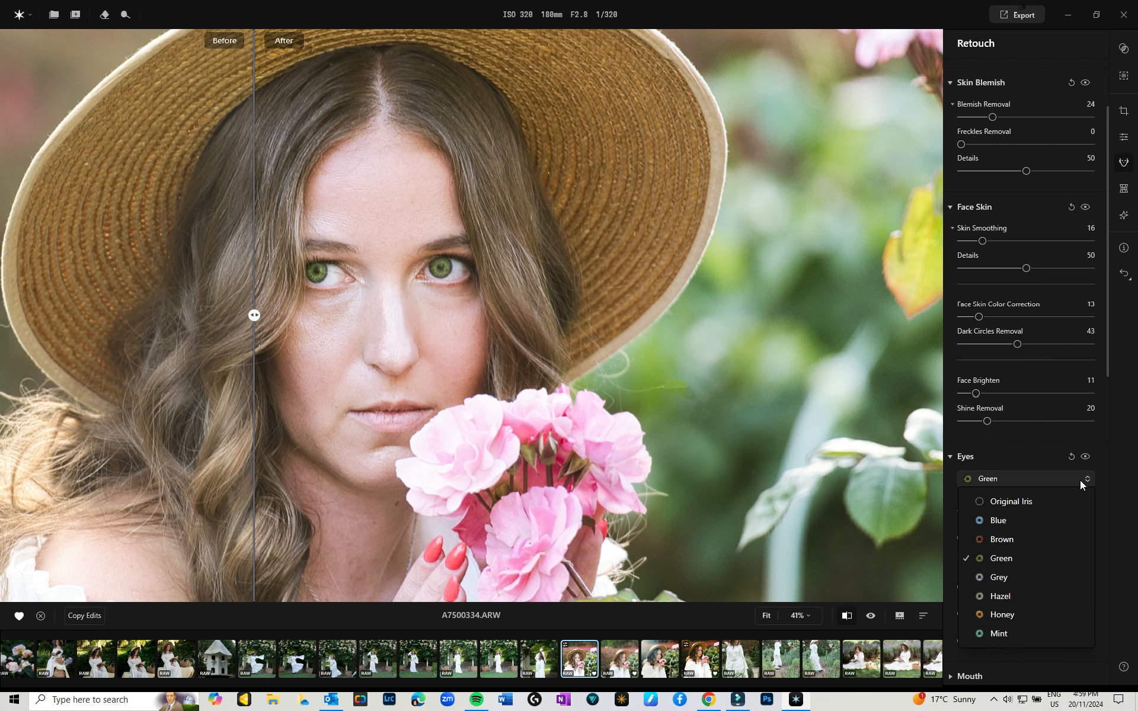
left_click(1005, 502)
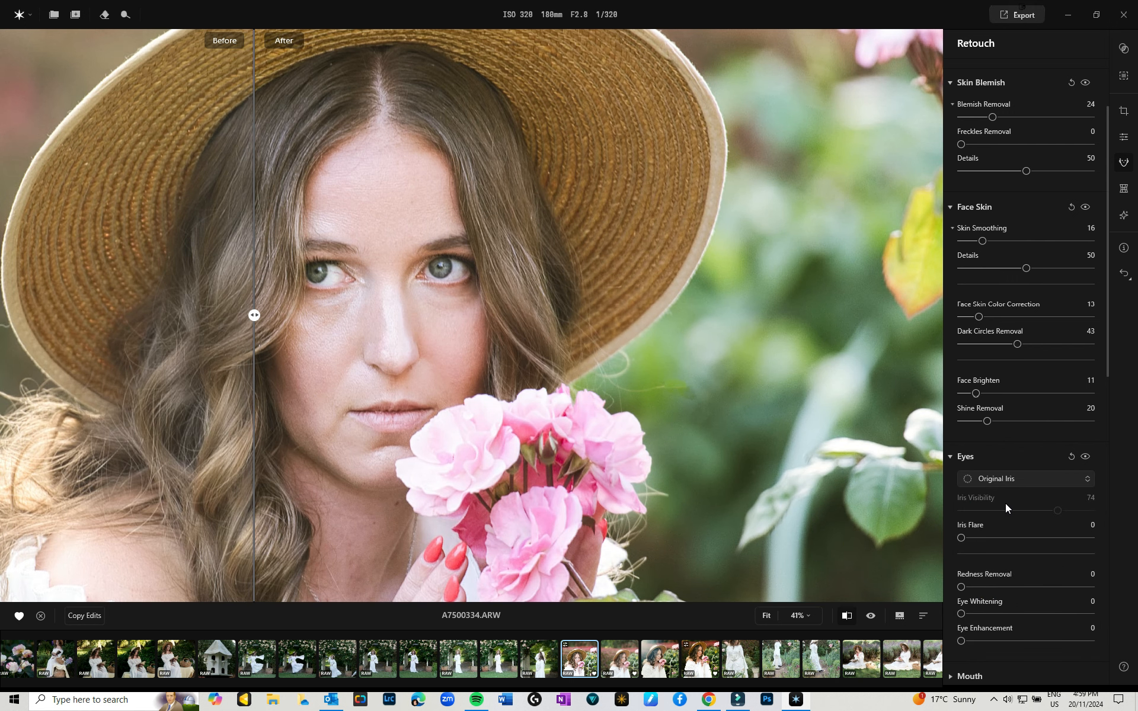
Try Iris Flare at 100 and compare the eyes close up before and after
left_click_drag(960, 537, 1109, 538)
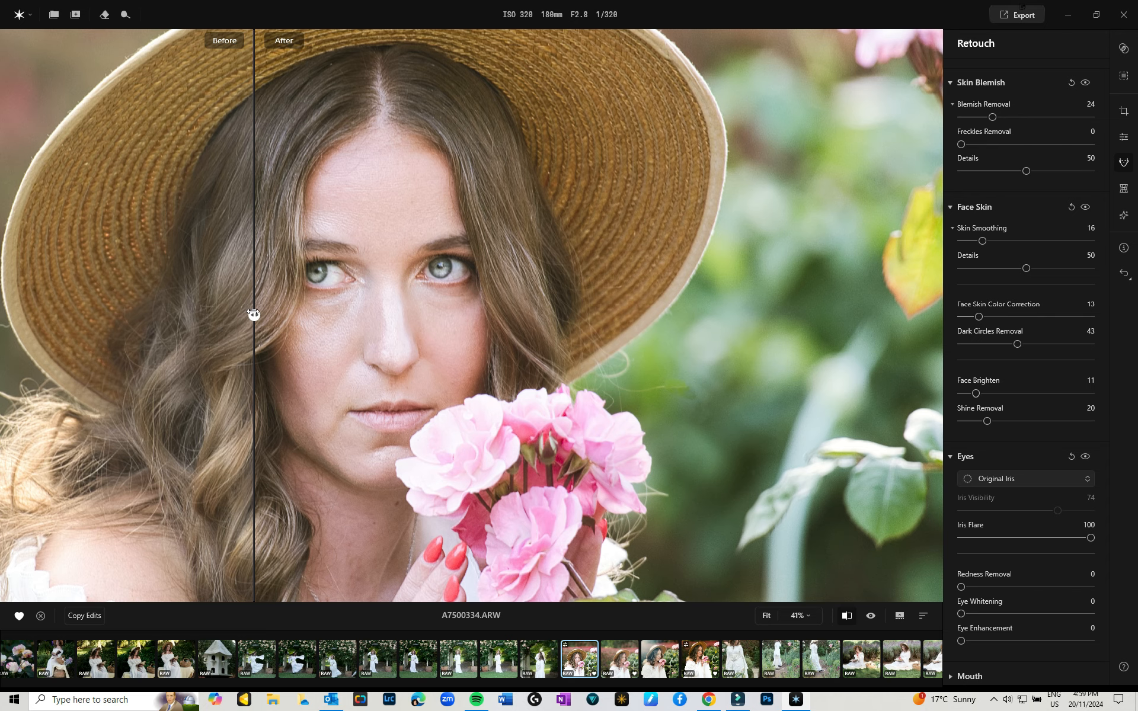
left_click_drag(254, 315, 348, 319)
left_click_drag(348, 318, 410, 323)
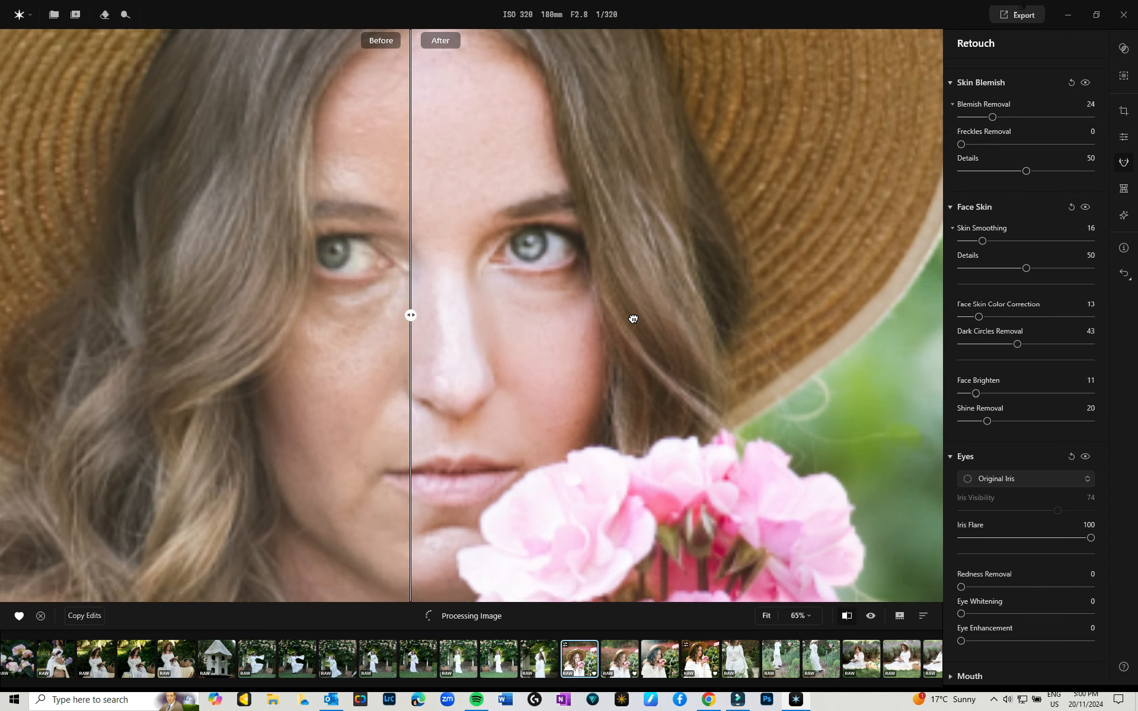
left_click_drag(632, 318, 603, 331)
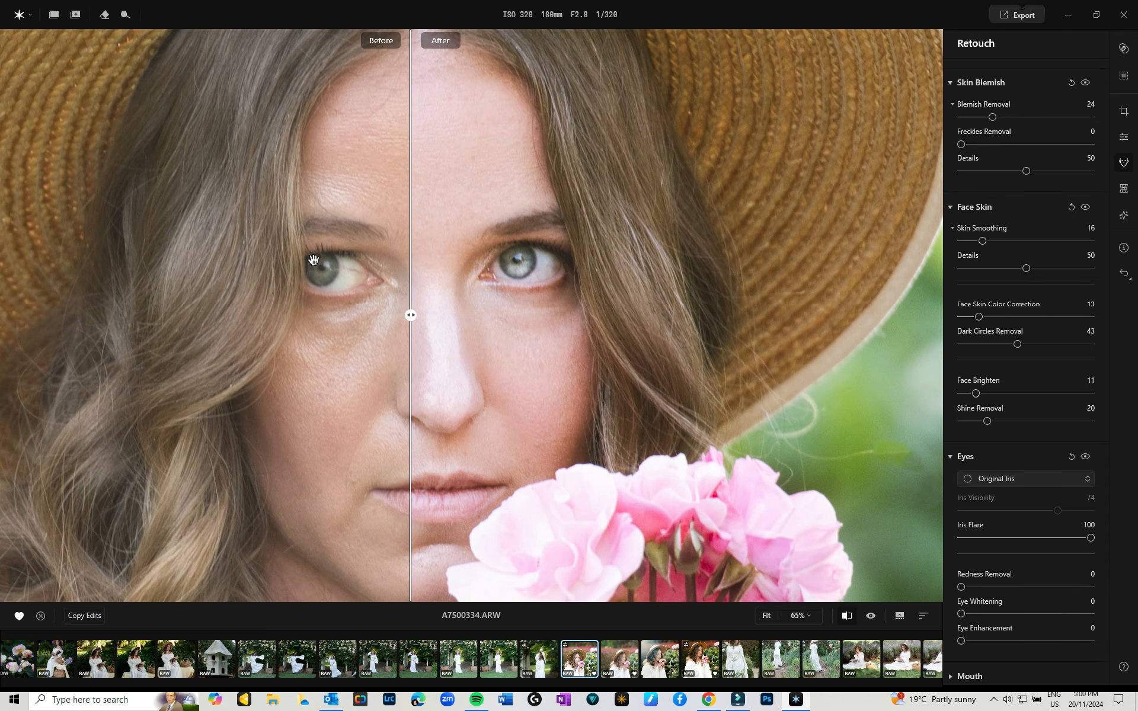
Set Iris Flare to 24, Redness Removal to 10, Eye Whitening to 5 and Eye Enhancement to 13, and compare with the original
left_click_drag(1091, 537, 993, 540)
scroll(640, 421, "down", 1)
scroll(641, 422, "down", 1)
left_click_drag(962, 587, 974, 587)
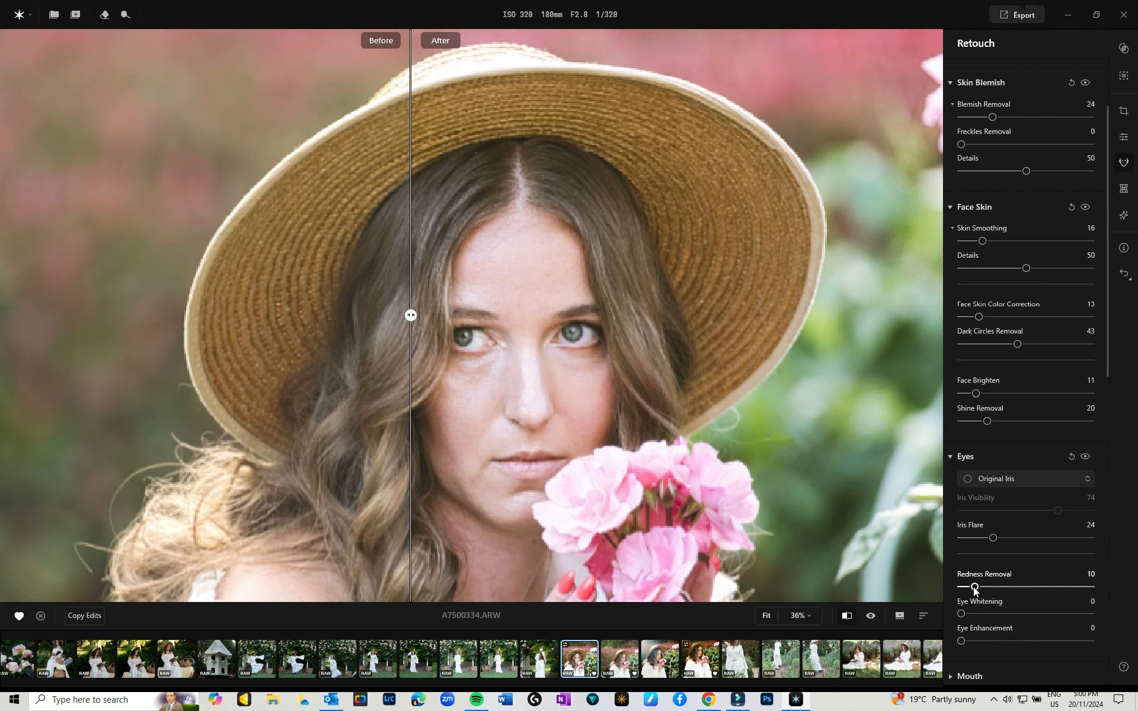
left_click_drag(961, 614, 970, 617)
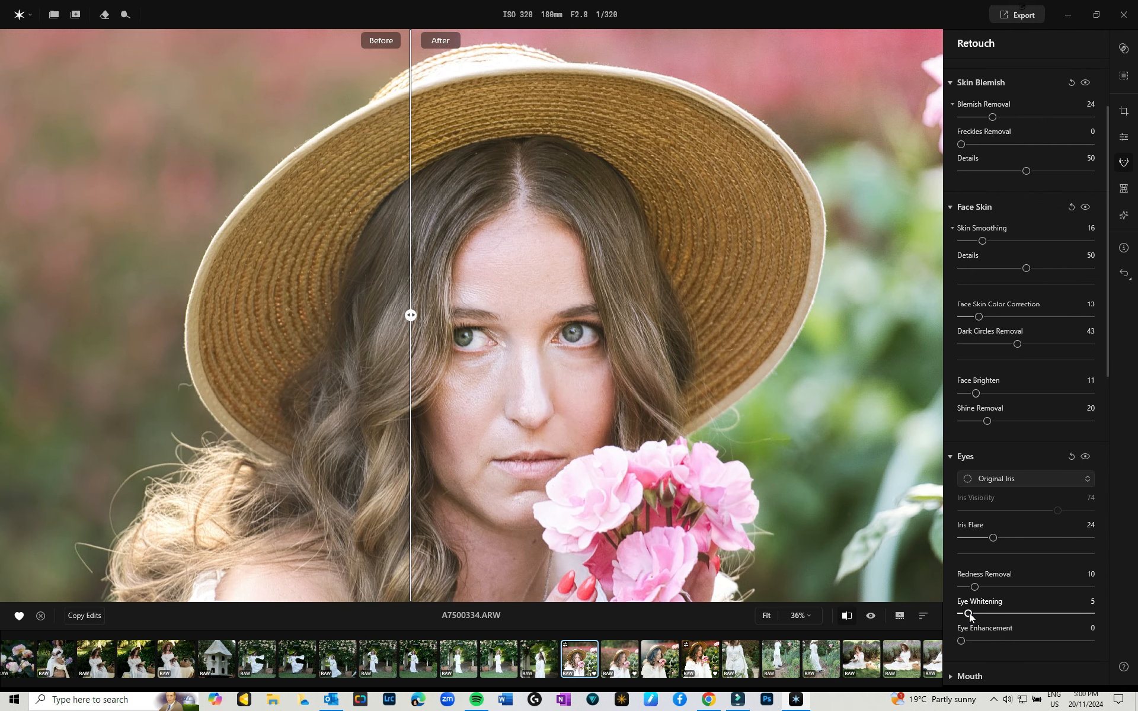
mouse_move(961, 641)
left_mouse_down()
mouse_move(987, 642)
mouse_move(978, 641)
left_mouse_up()
mouse_move(410, 315)
left_mouse_down()
mouse_move(708, 312)
mouse_move(369, 316)
mouse_move(788, 316)
mouse_move(389, 314)
left_mouse_up()
scroll(788, 316, "down", 1)
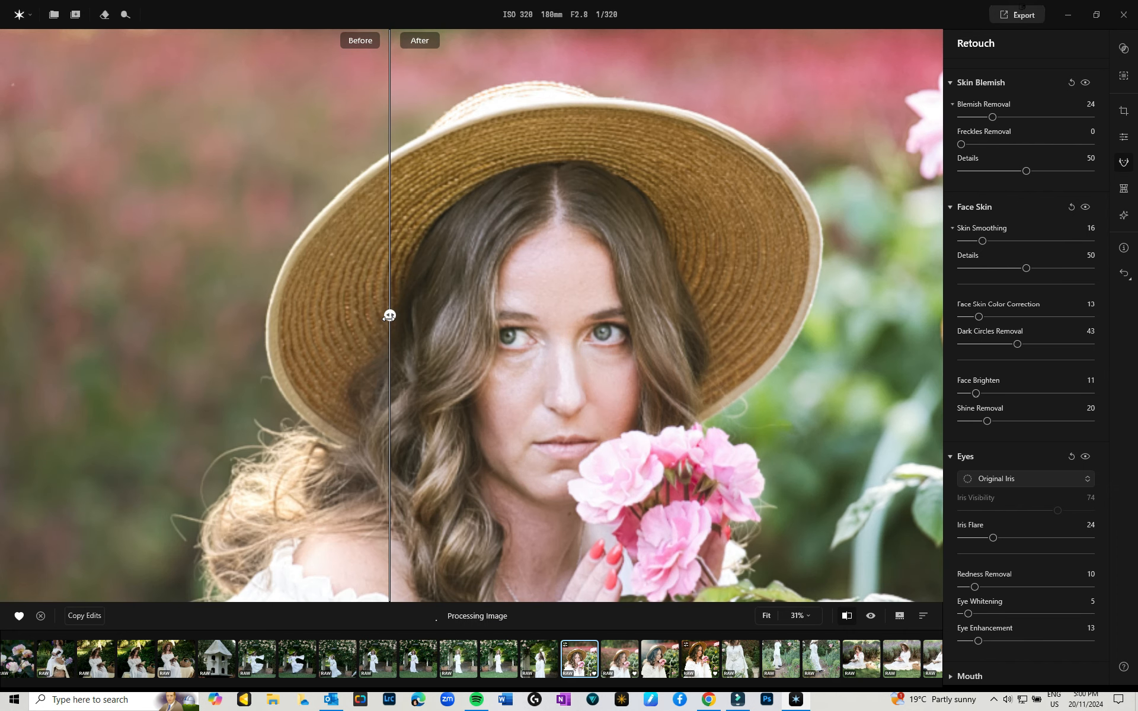
Add blush to the woman's cheeks with Amount 18 in the Make Up settings
scroll(1041, 569, "down", 4)
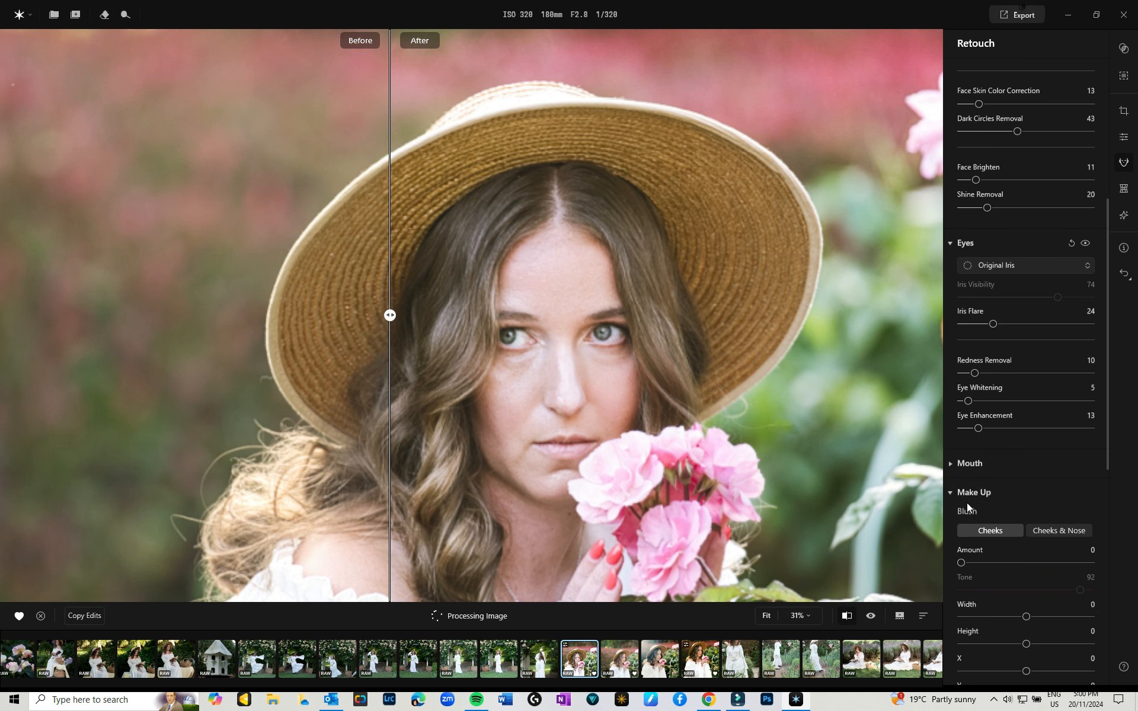
left_click(949, 464)
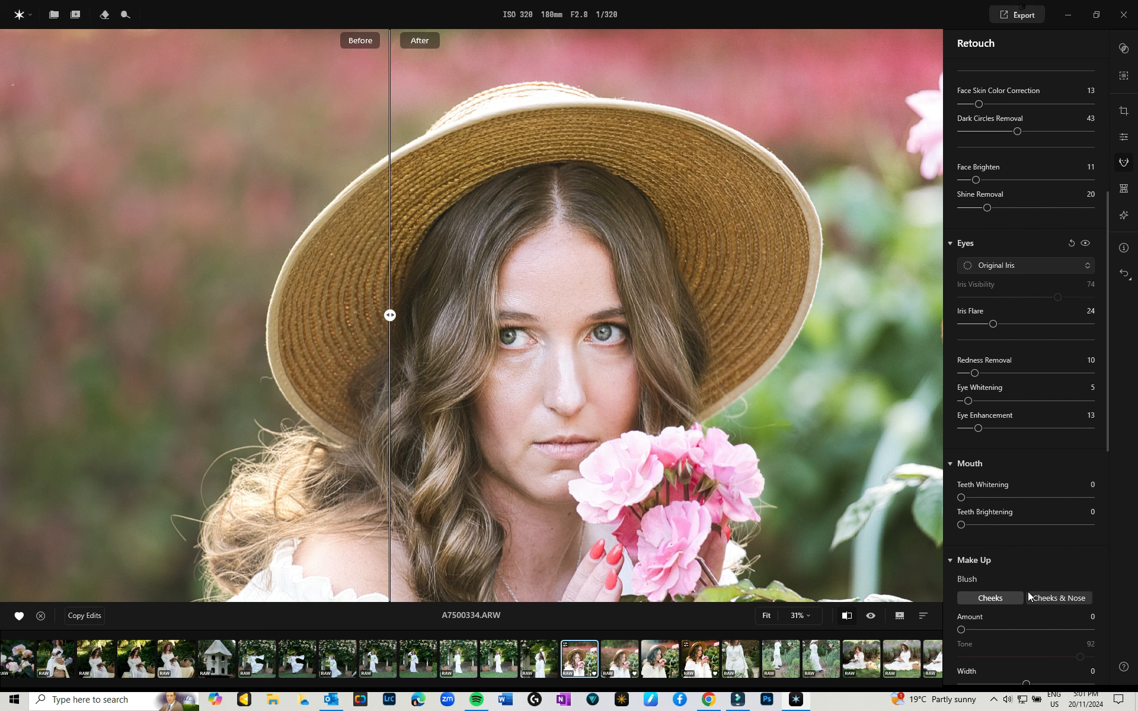
scroll(1028, 592, "down", 1)
scroll(1028, 592, "down", 3)
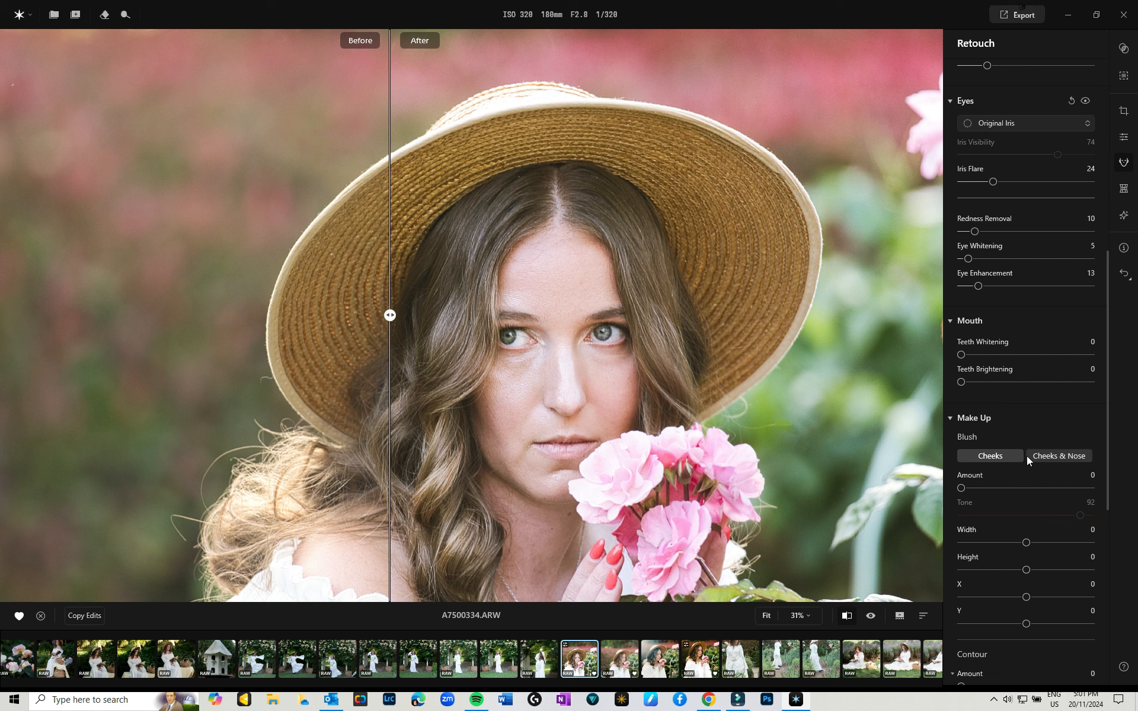
left_click_drag(961, 489, 986, 489)
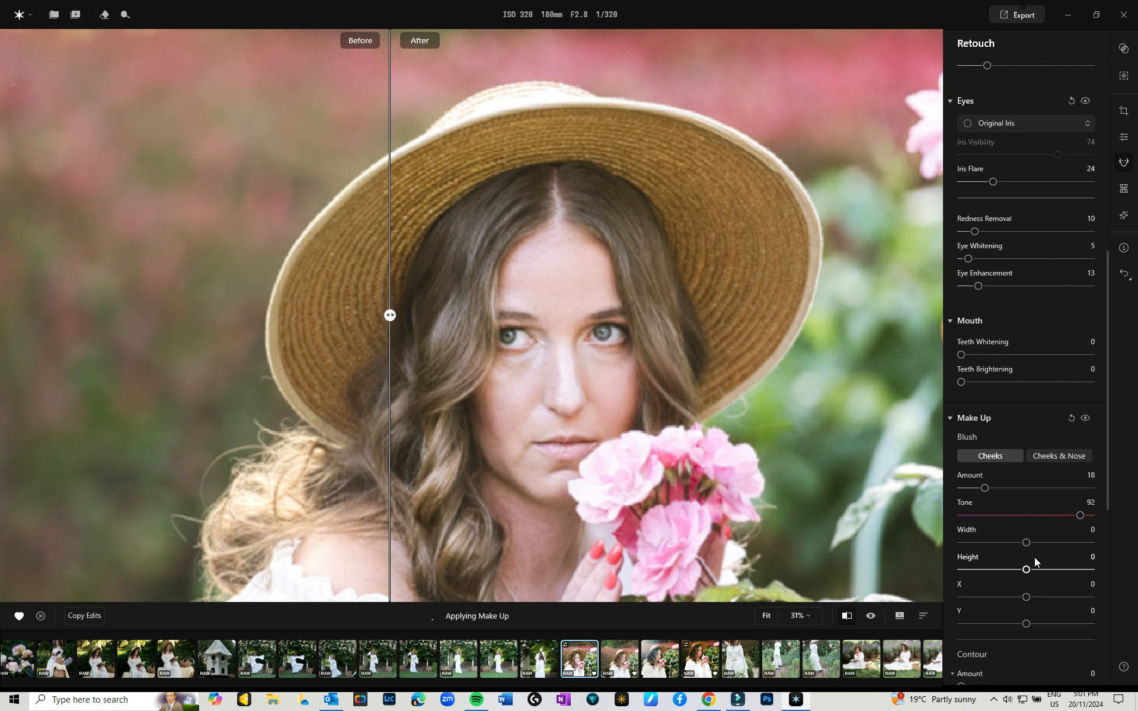
Set the Eyeliner Amount to 24 and Eyebrows Enhancement to 8
scroll(1034, 559, "down", 2)
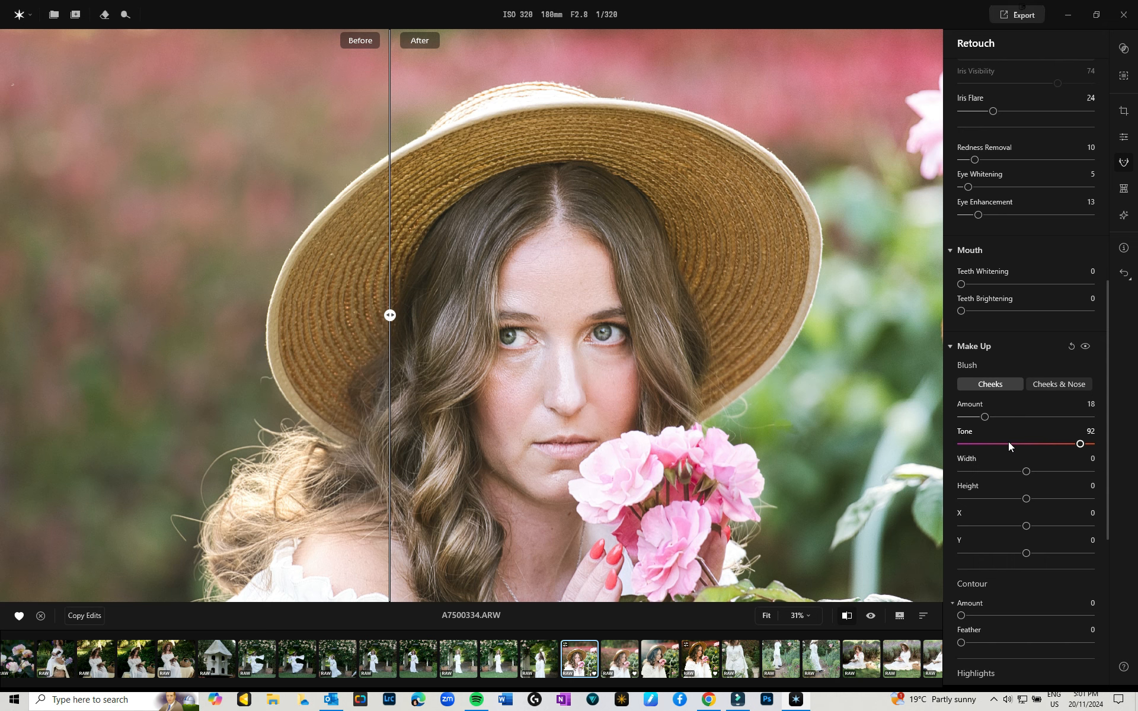
scroll(1008, 443, "down", 6)
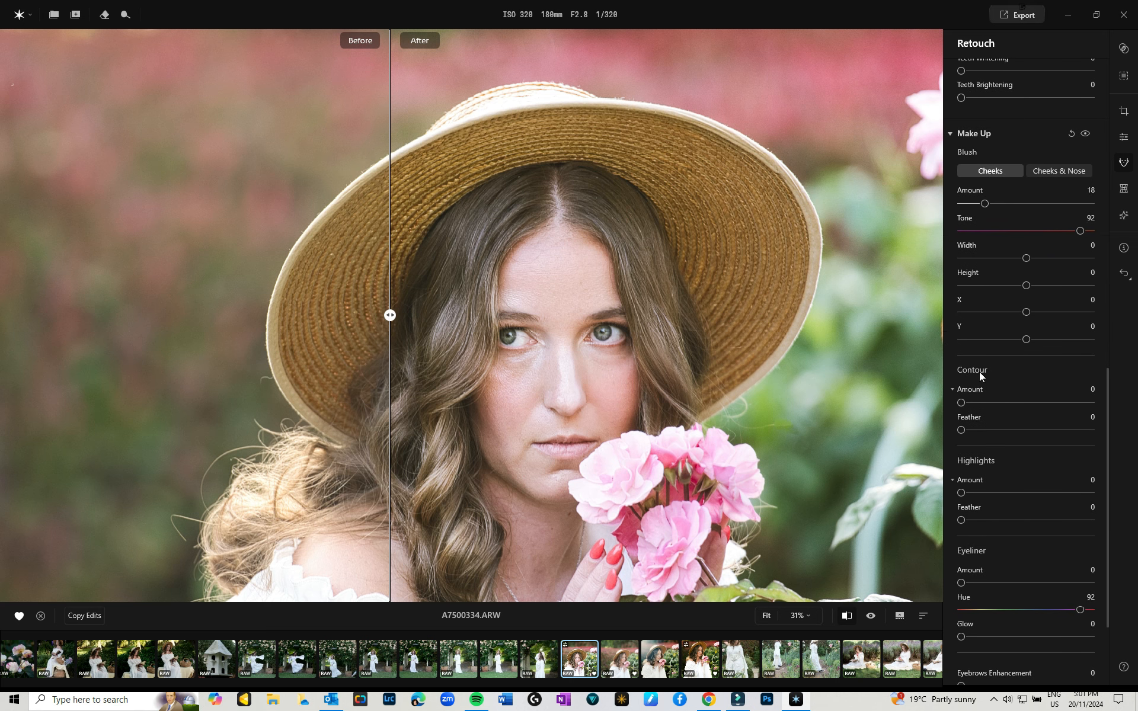
scroll(1026, 454, "down", 4)
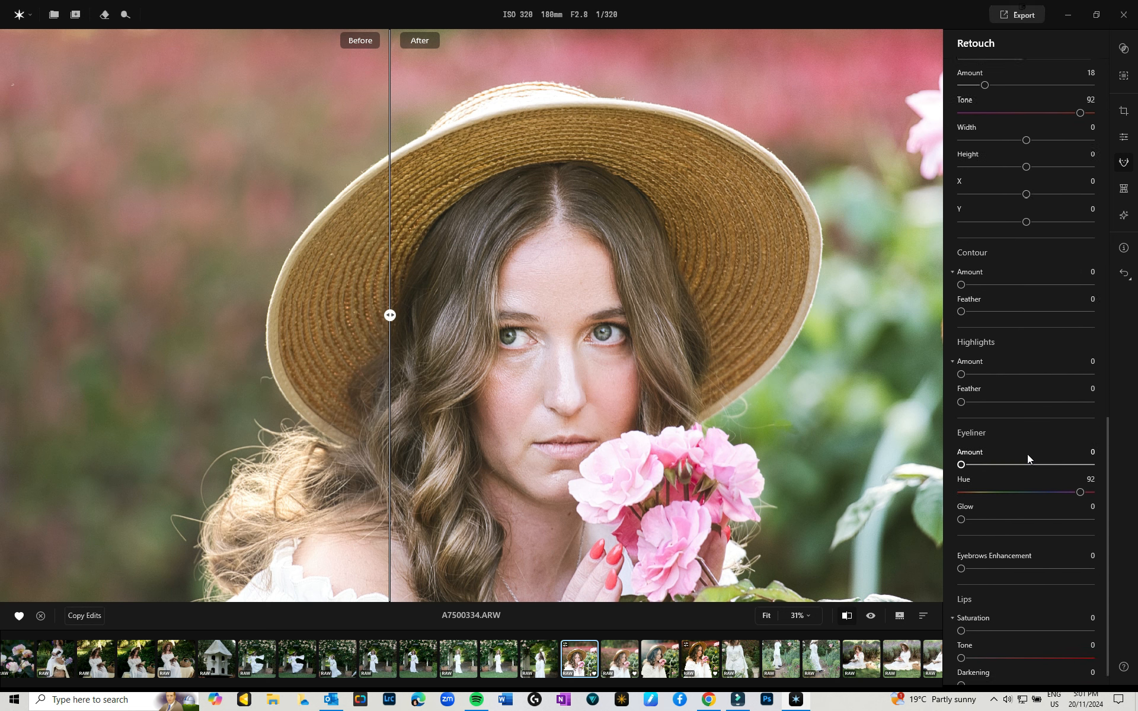
left_click_drag(961, 441, 994, 444)
scroll(684, 366, "up", 2)
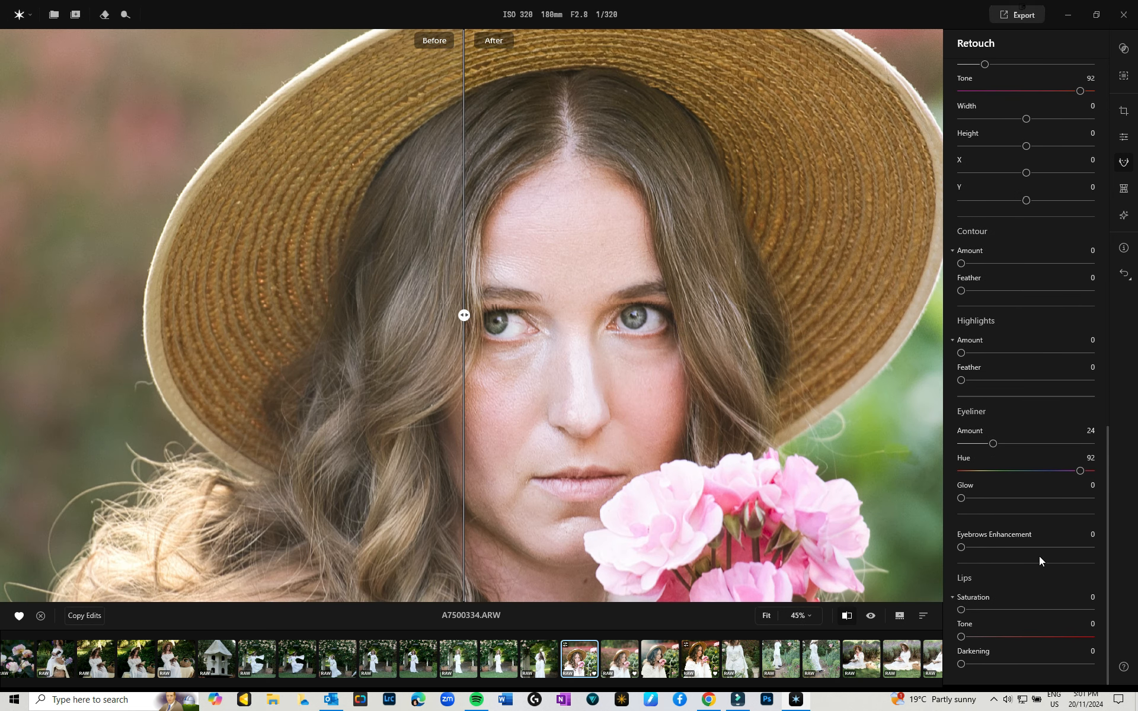
mouse_move(964, 547)
left_mouse_down()
mouse_move(981, 547)
mouse_move(972, 549)
left_mouse_up()
Set the Lips Saturation to 6, Tone to 28 and Darkening to 13, checking the effect on the mouth
mouse_move(977, 610)
left_mouse_down()
mouse_move(960, 609)
mouse_move(981, 613)
left_mouse_up()
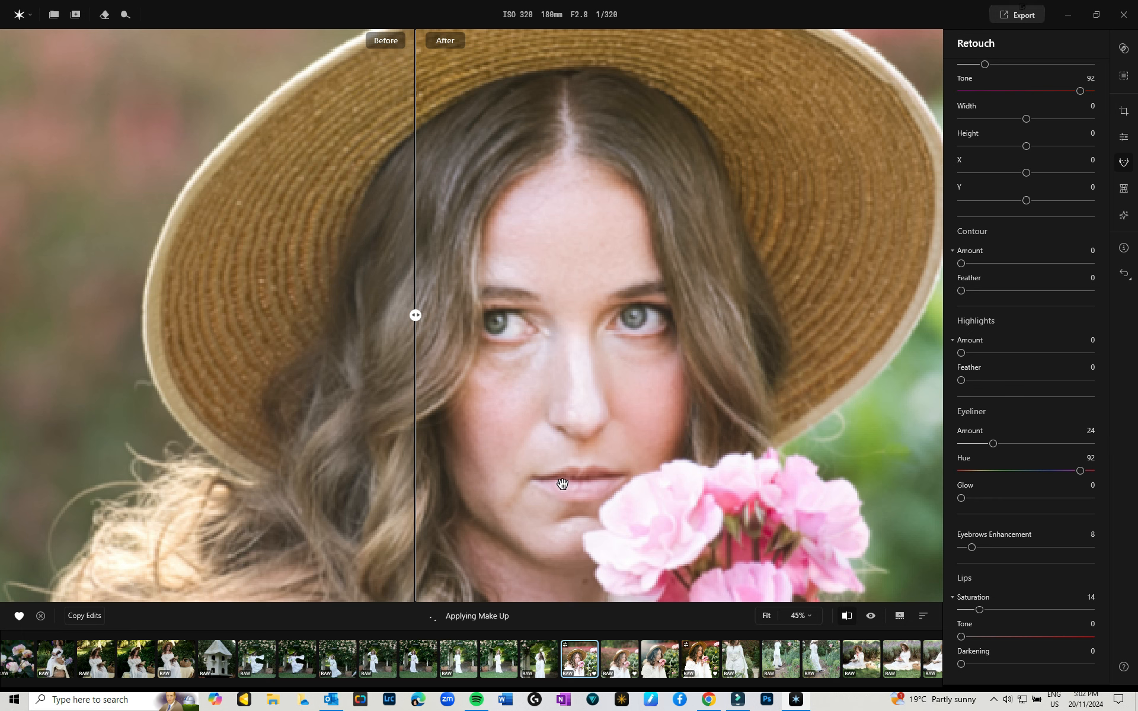
left_click_drag(577, 480, 500, 375)
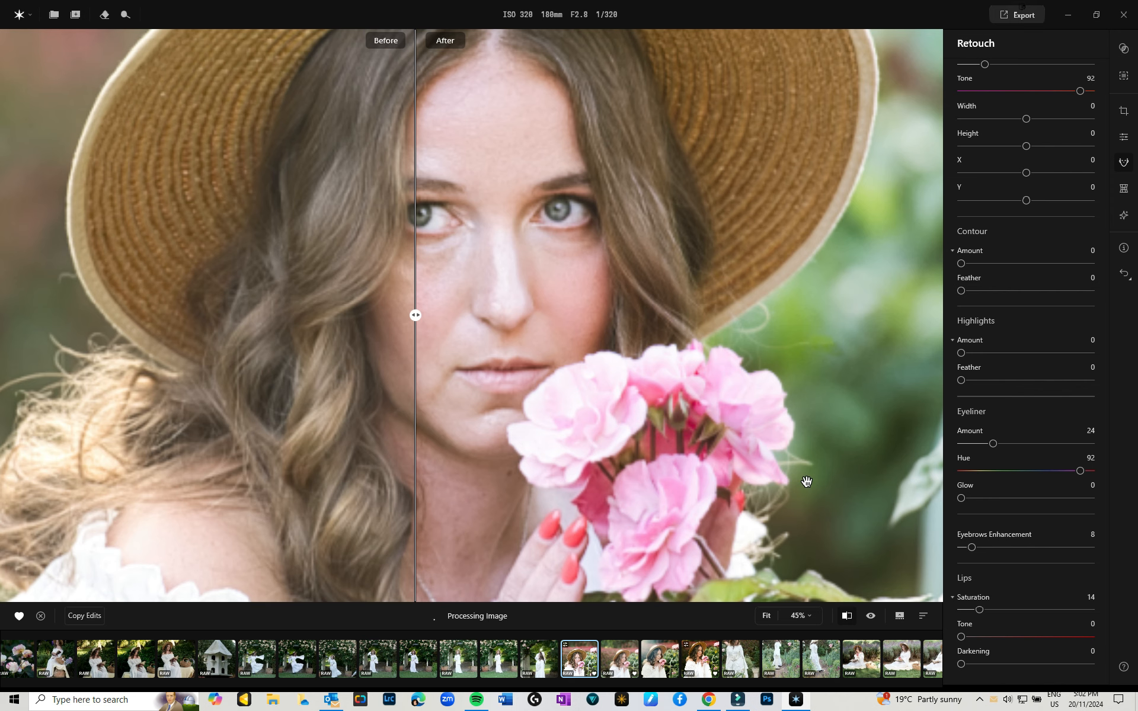
left_click_drag(961, 638, 986, 641)
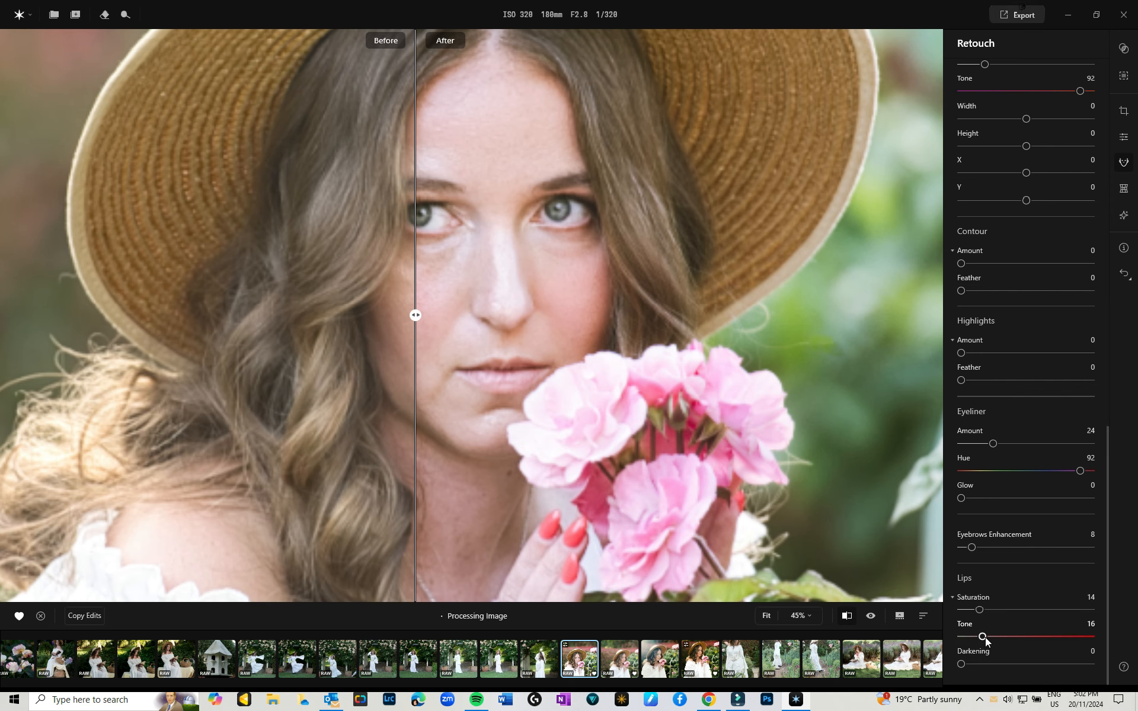
left_click_drag(961, 664, 978, 665)
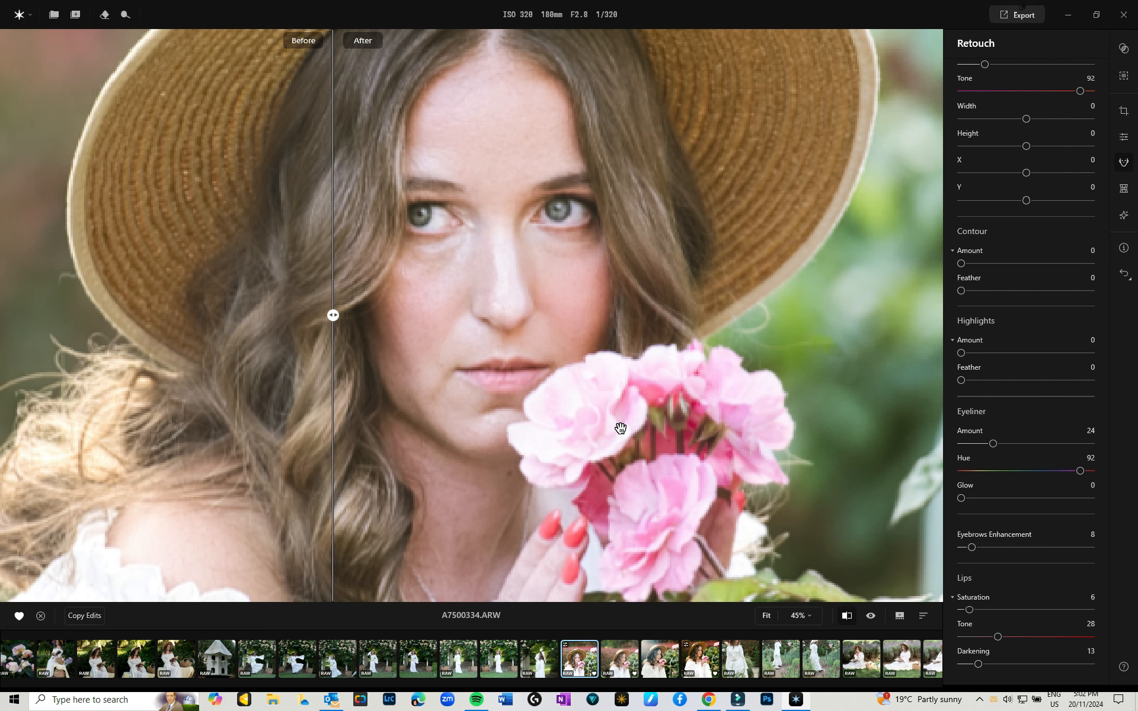
Look through the Reshape adjustments for the face, eyes and nose
scroll(1047, 524, "up", 3)
scroll(1047, 524, "up", 8)
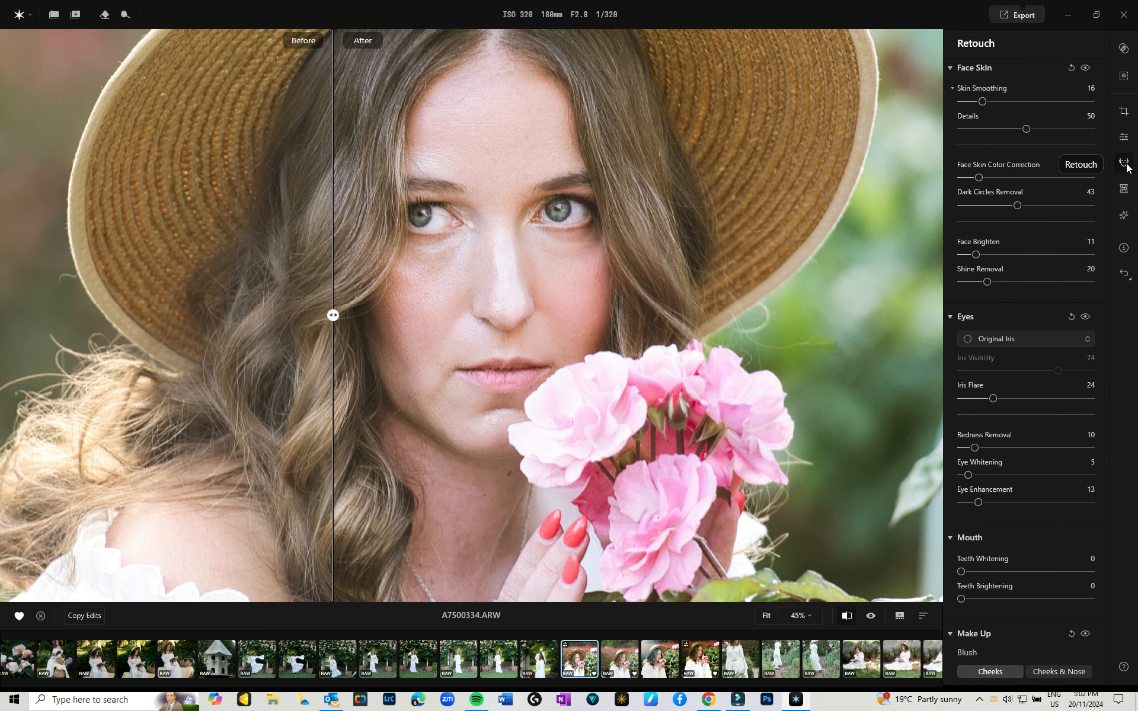
left_click(1124, 190)
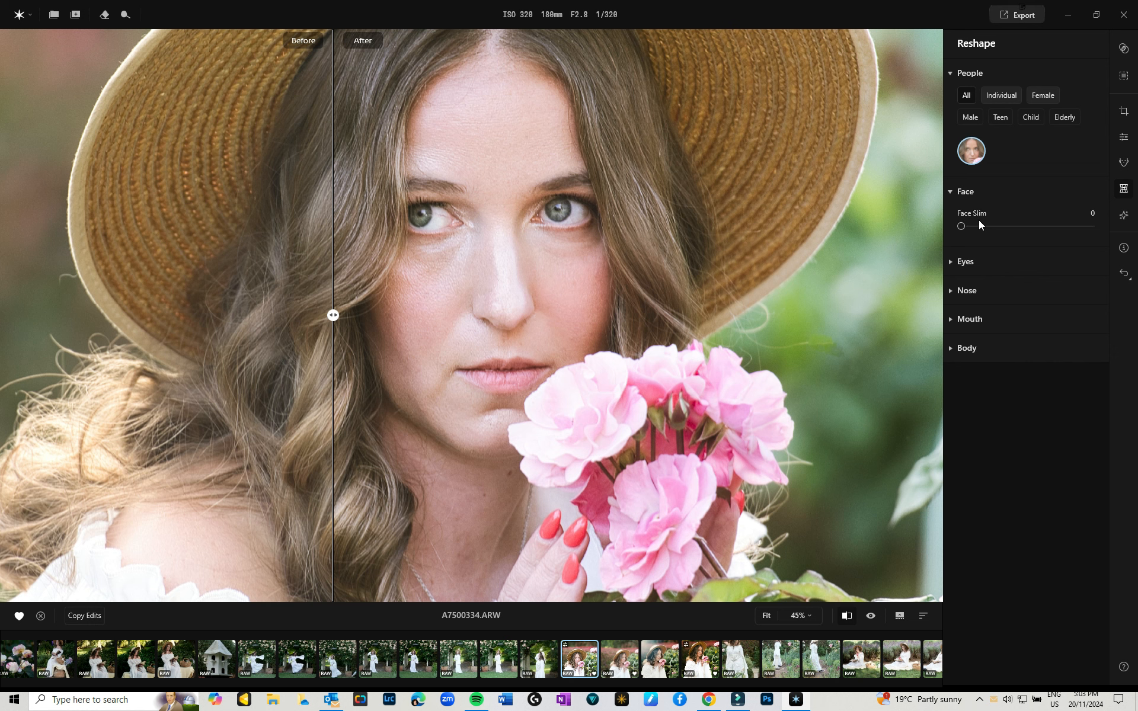
left_click(949, 264)
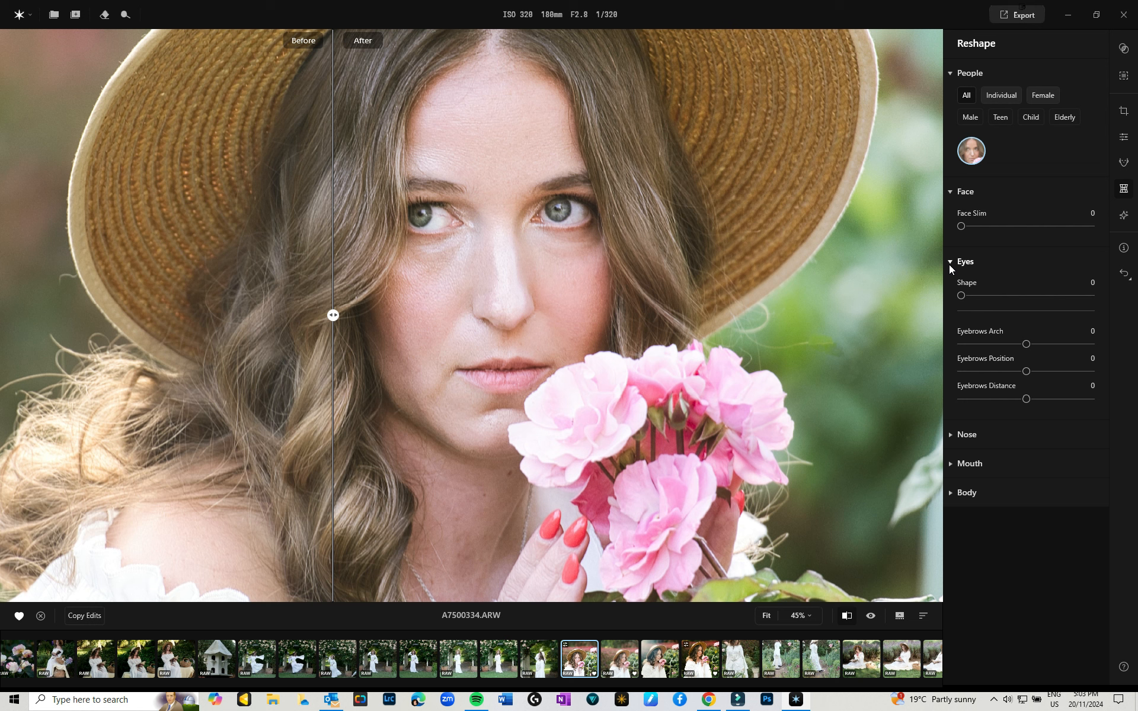
left_click(948, 436)
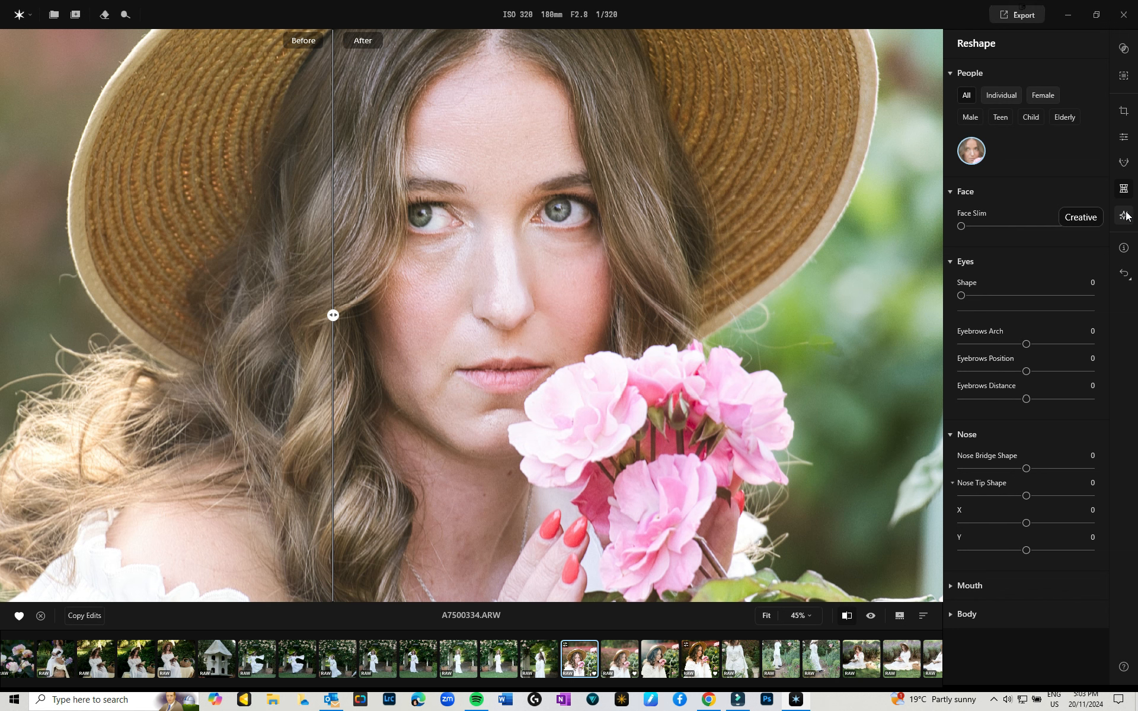
Return to the Essentials adjustments with masking enabled and create a mask of the person in the photo
left_click(1123, 79)
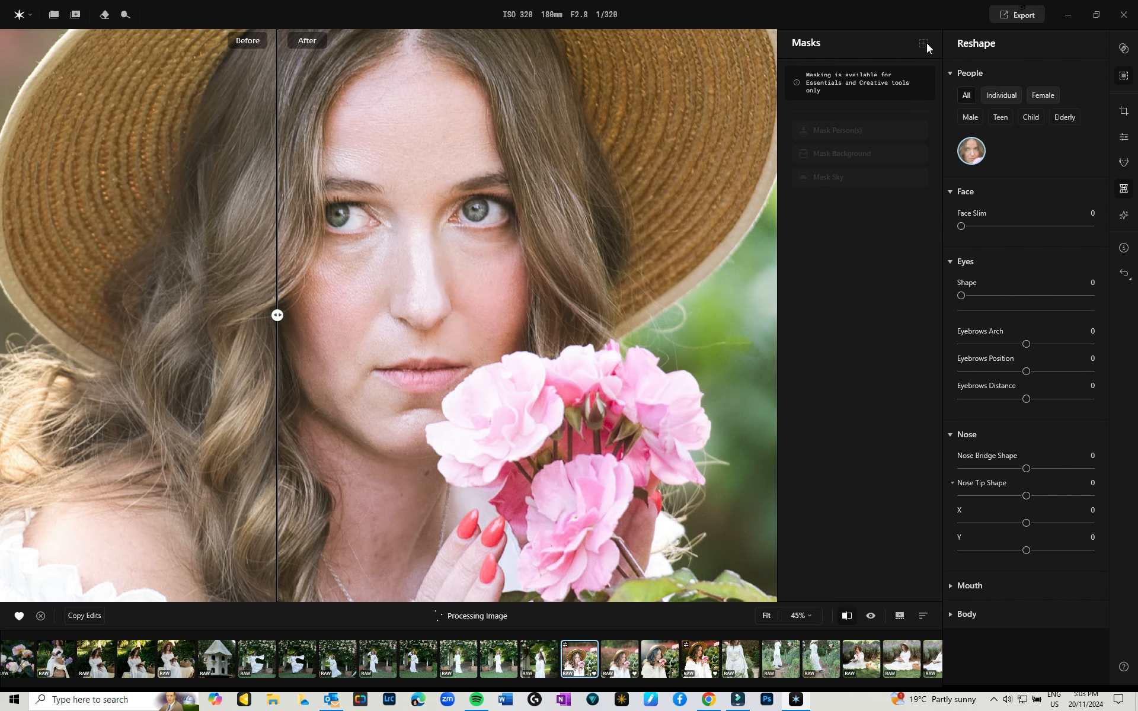
left_click(1121, 138)
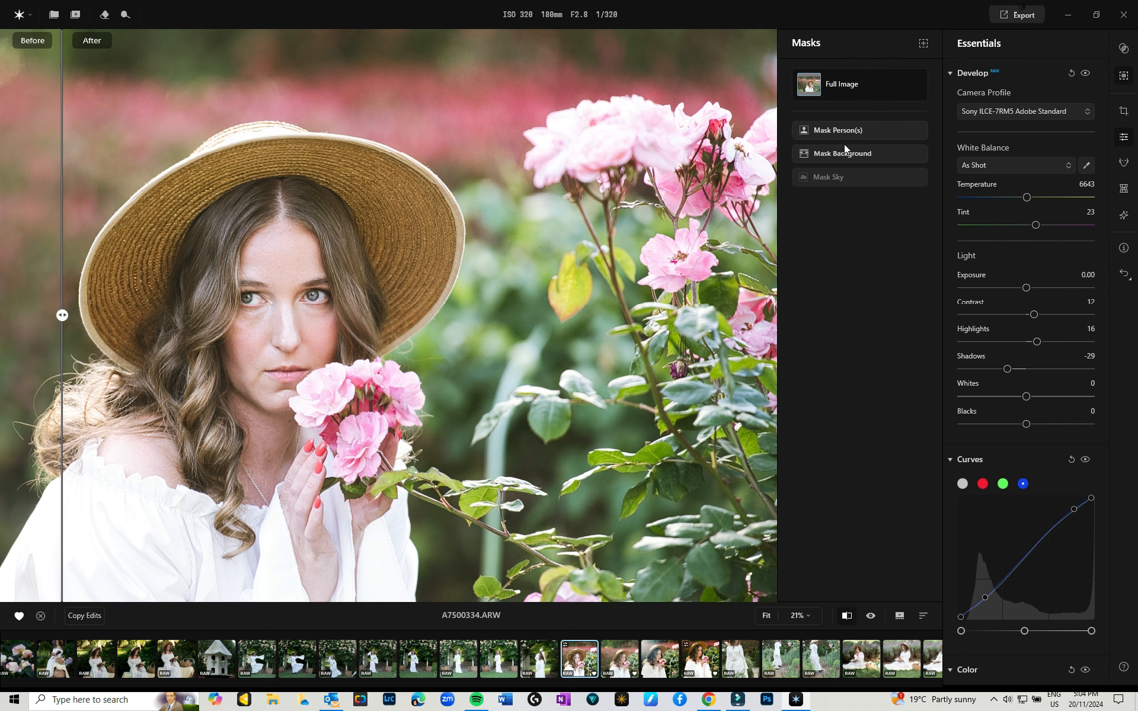
scroll(326, 433, "up", 1)
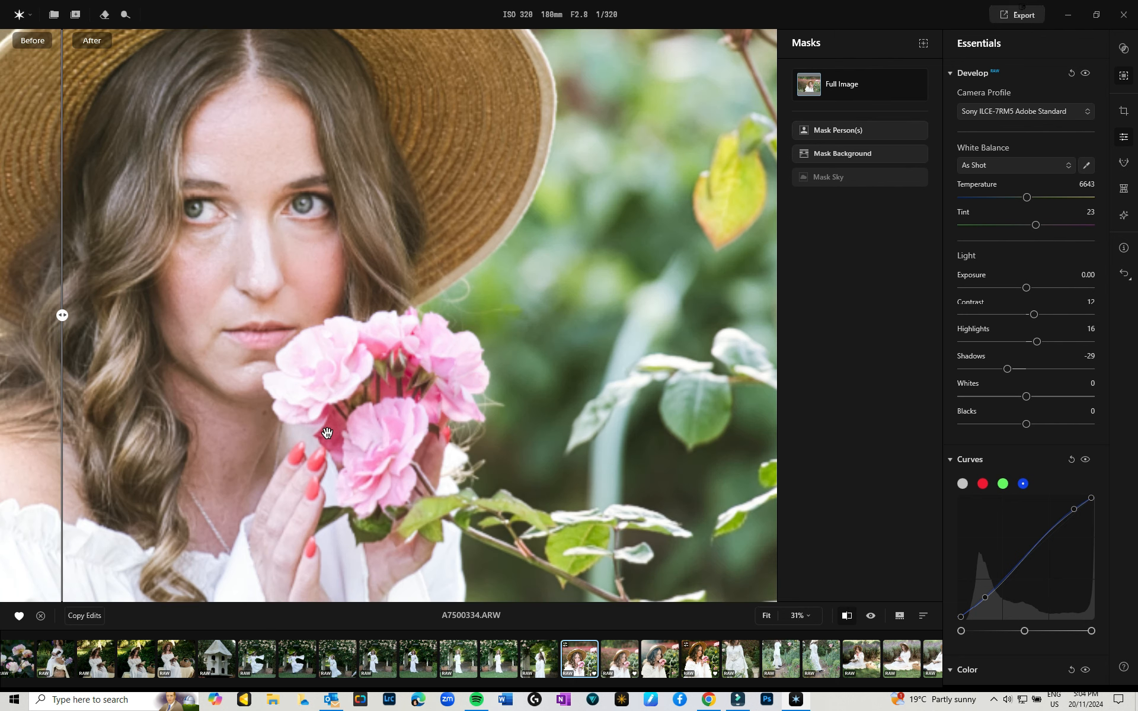
scroll(419, 391, "up", 2)
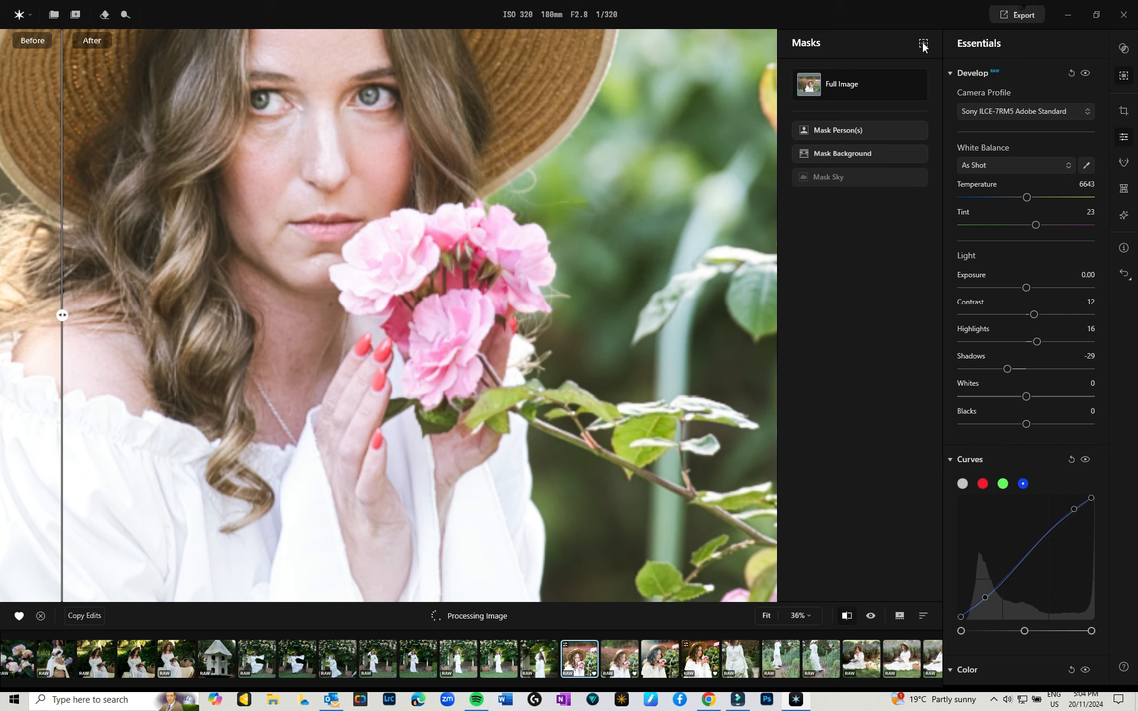
left_click(825, 131)
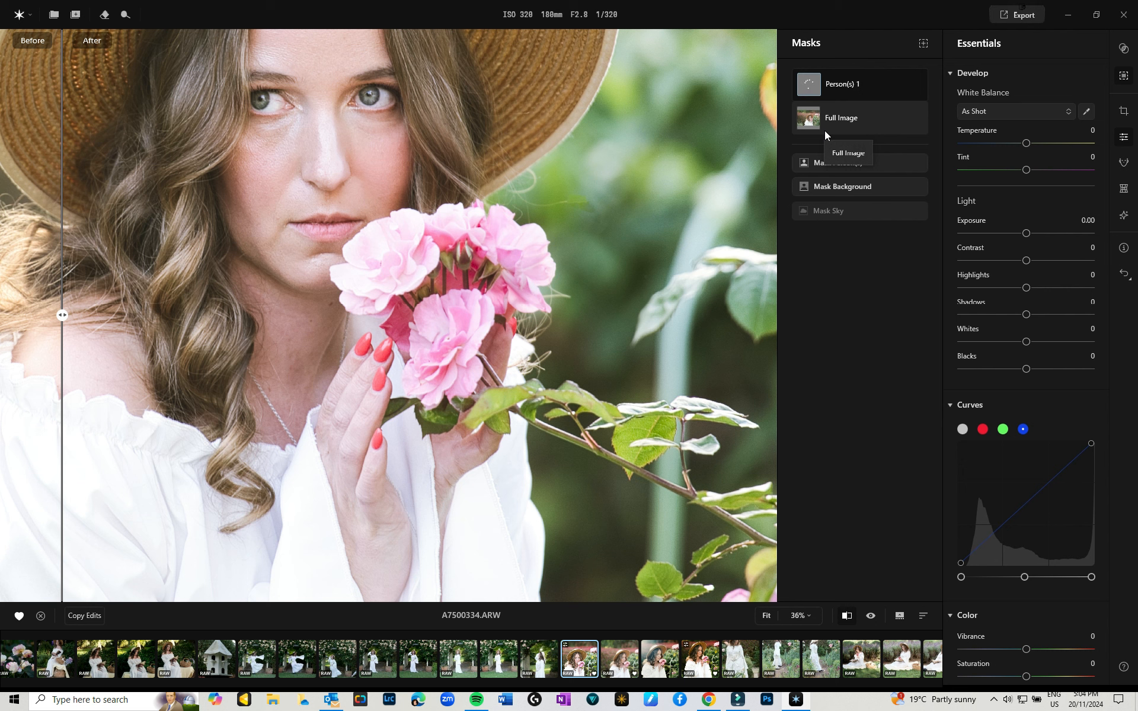
Paint a new brush mask over the woman's red fingernails with a size 28 brush, and switch the brush to erasing
left_click(923, 43)
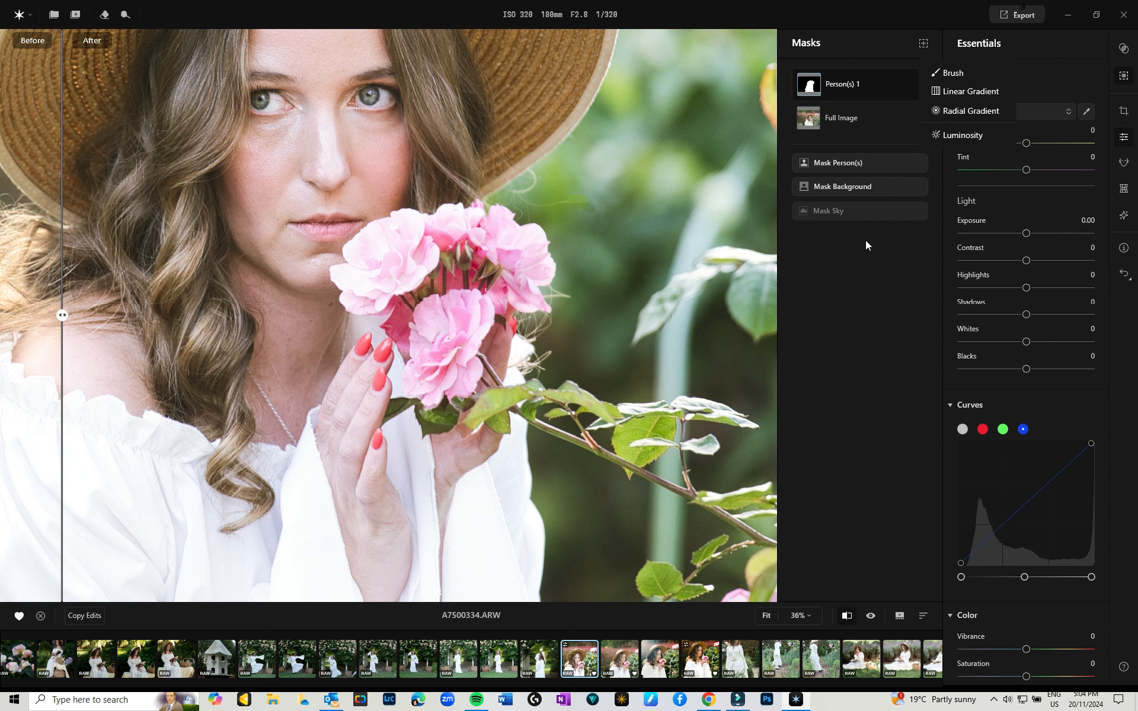
left_click(953, 72)
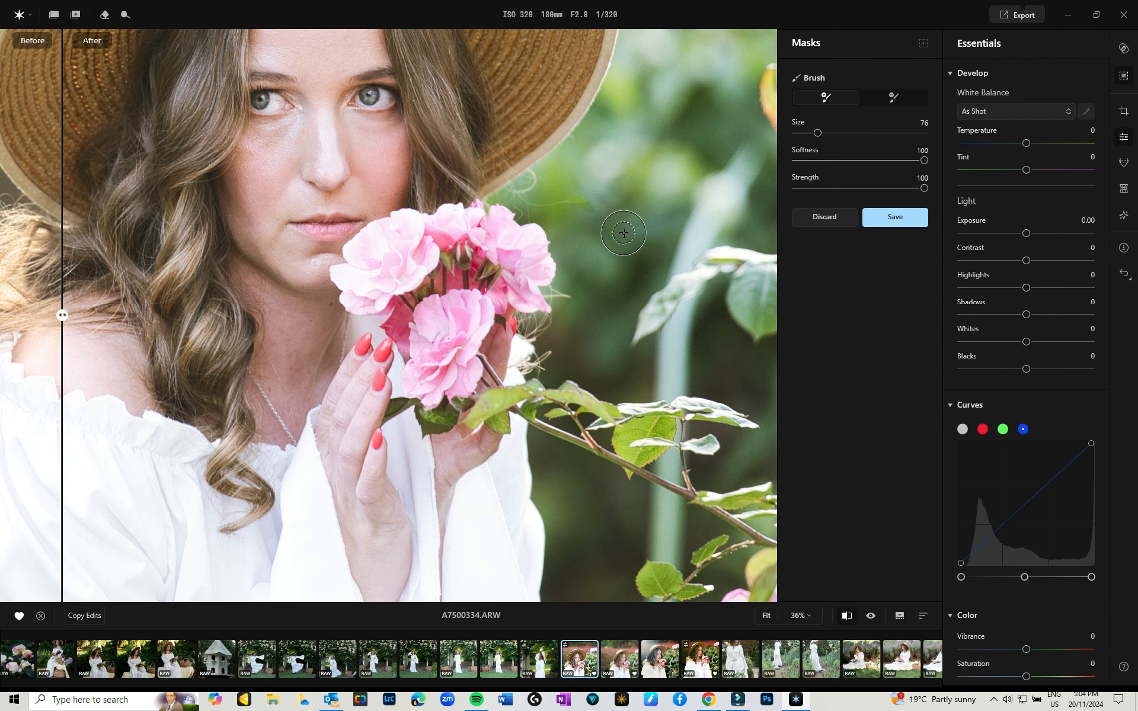
scroll(357, 345, "down", 1)
scroll(357, 345, "down", 1)
scroll(357, 344, "up", 4)
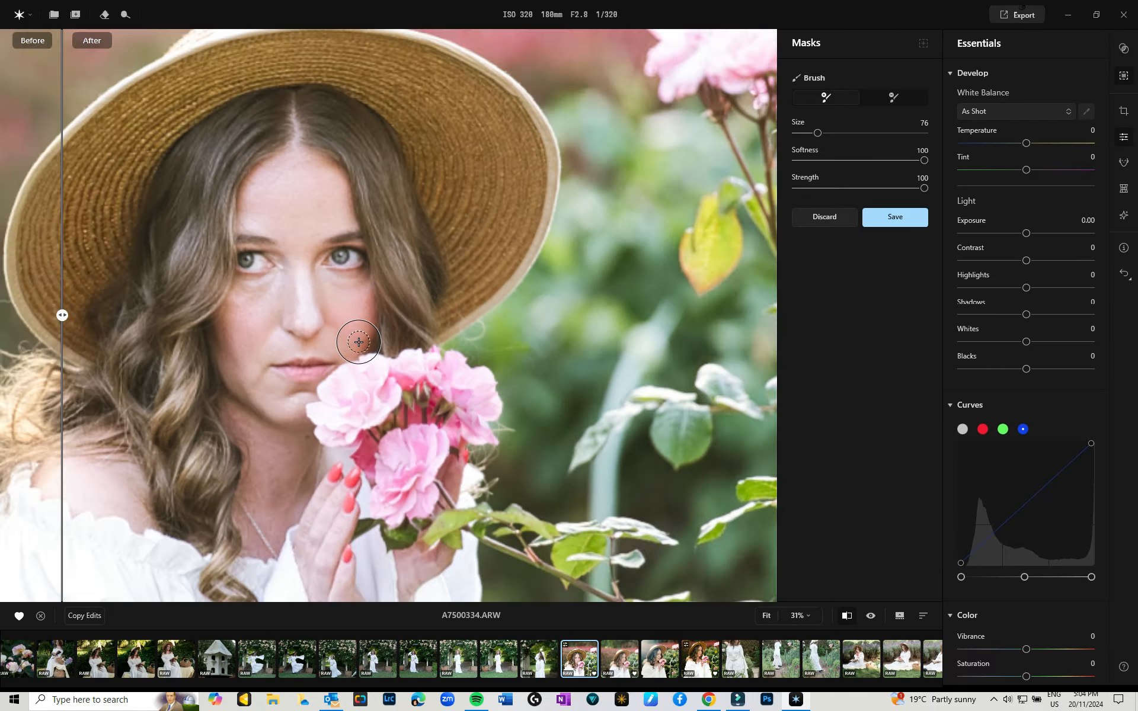
left_click_drag(356, 411, 465, 229)
key("bracketleft")
key("bracketleft")
key("bracketleft")
key("bracketleft")
key("bracketleft")
key("bracketleft")
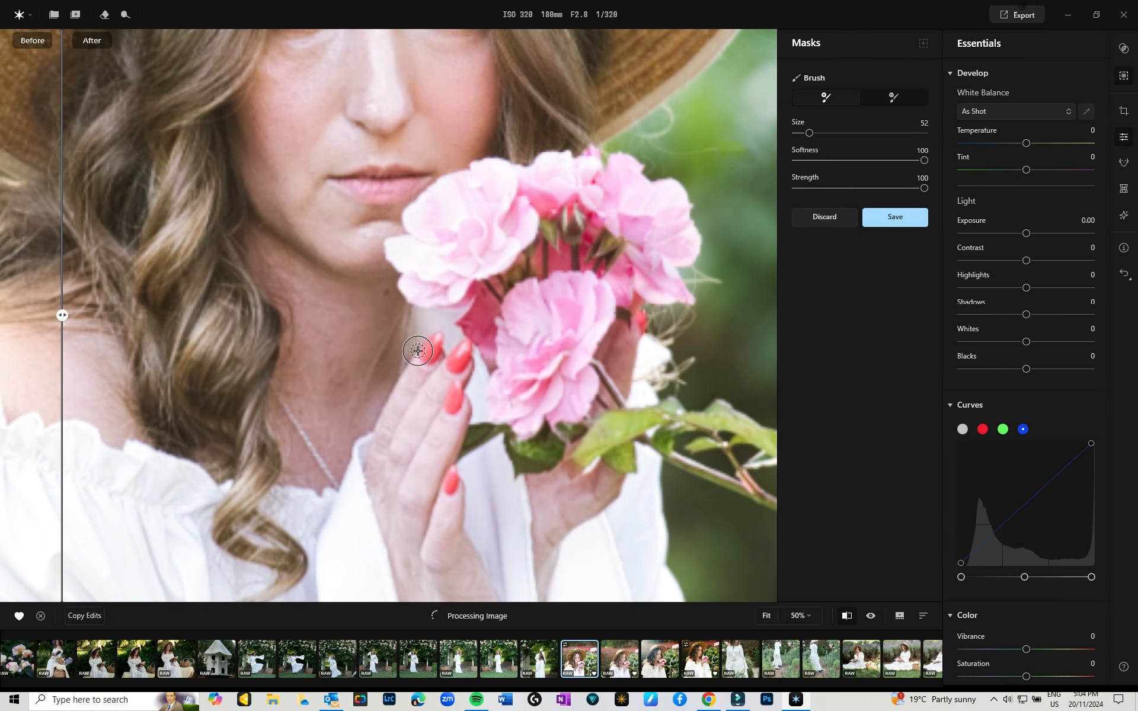
left_click_drag(428, 356, 437, 339)
left_click_drag(454, 406, 456, 399)
mouse_move(451, 476)
left_mouse_down()
mouse_move(450, 486)
mouse_move(454, 469)
left_mouse_up()
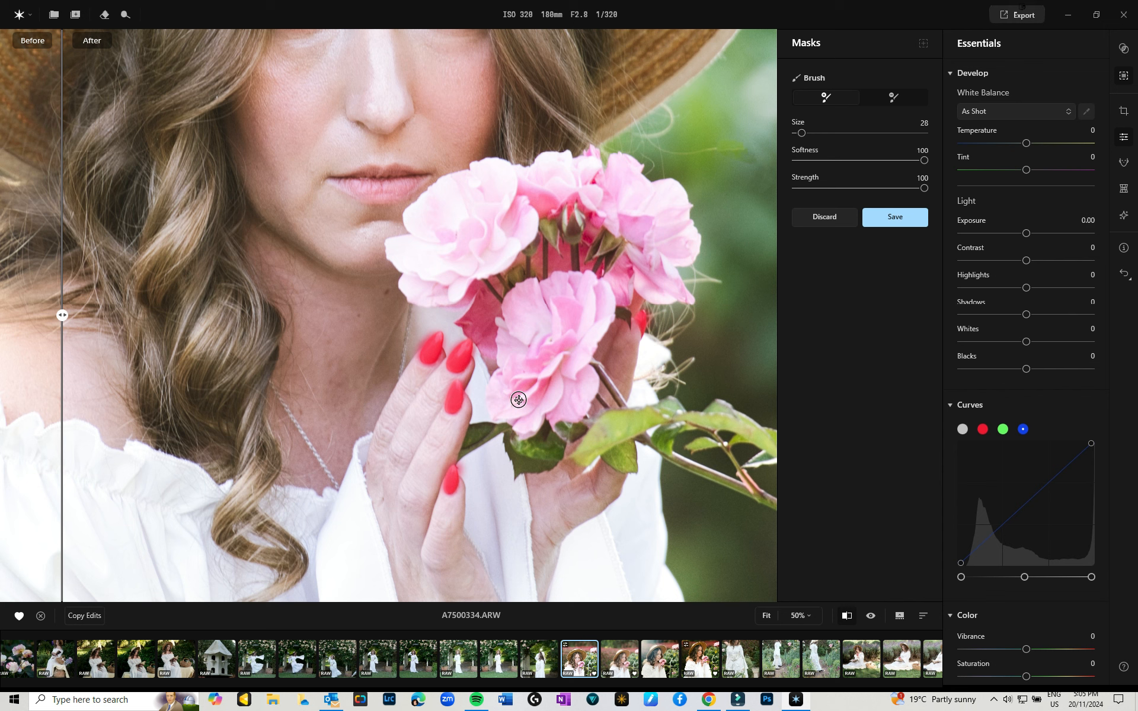
key("x")
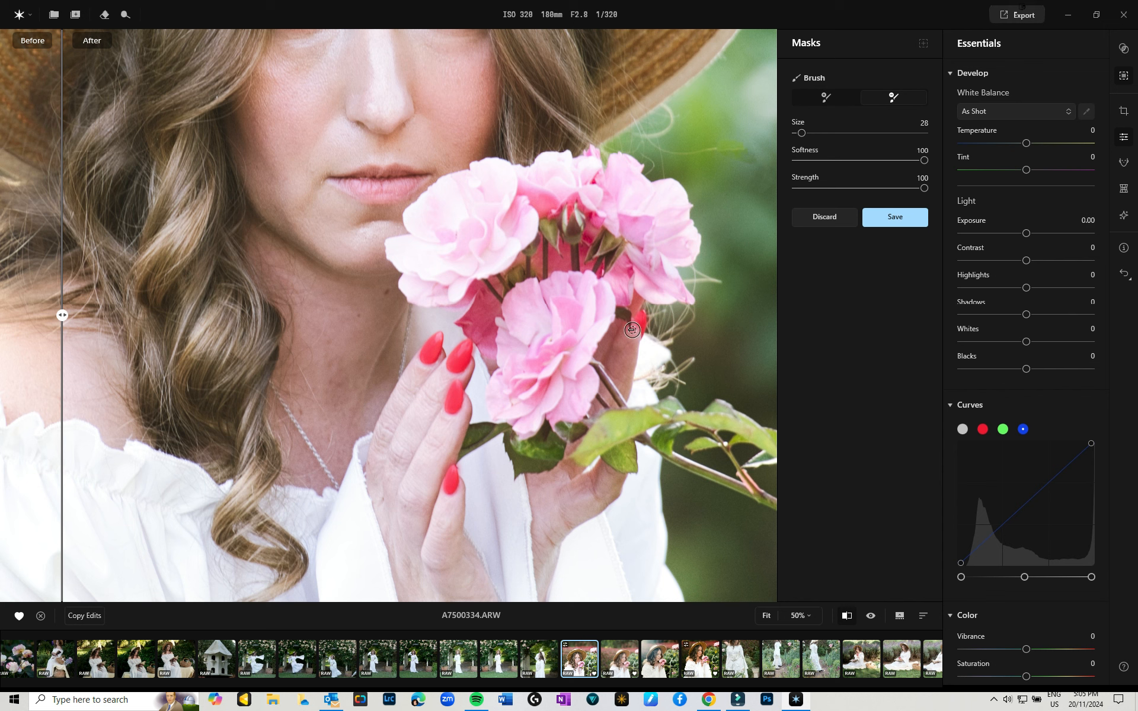
Shift the masked nails' Red hue to -91 and set their Vibrance to 4 and Saturation to -12
scroll(1051, 516, "down", 5)
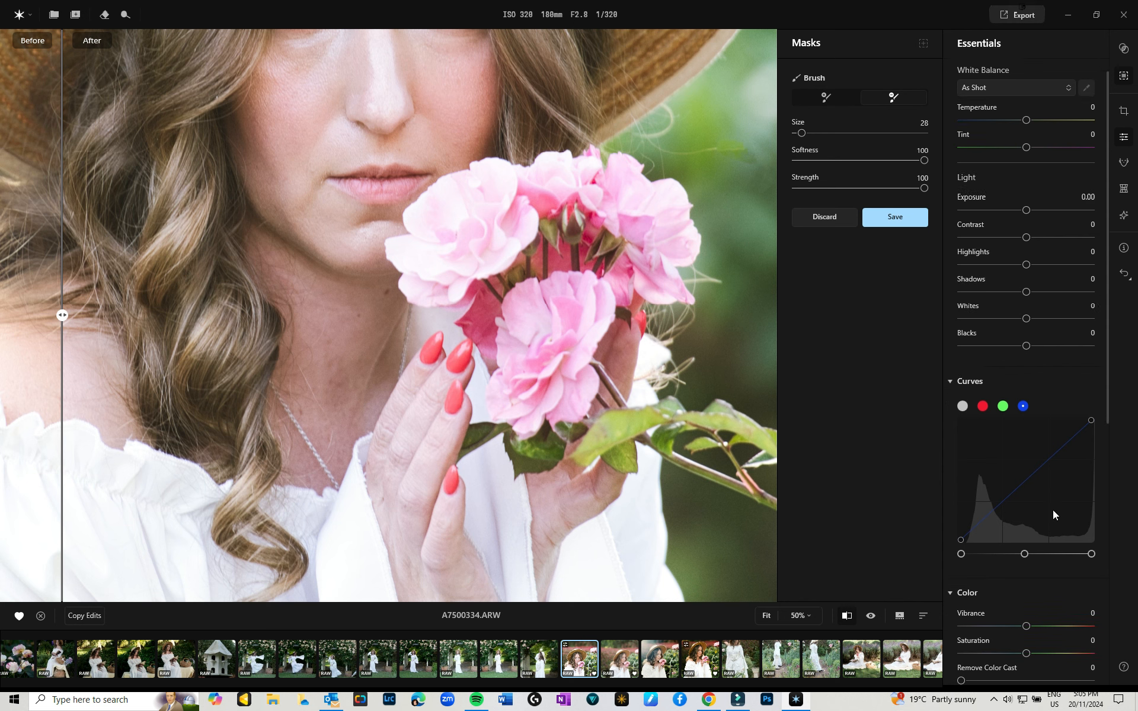
scroll(1036, 480, "down", 3)
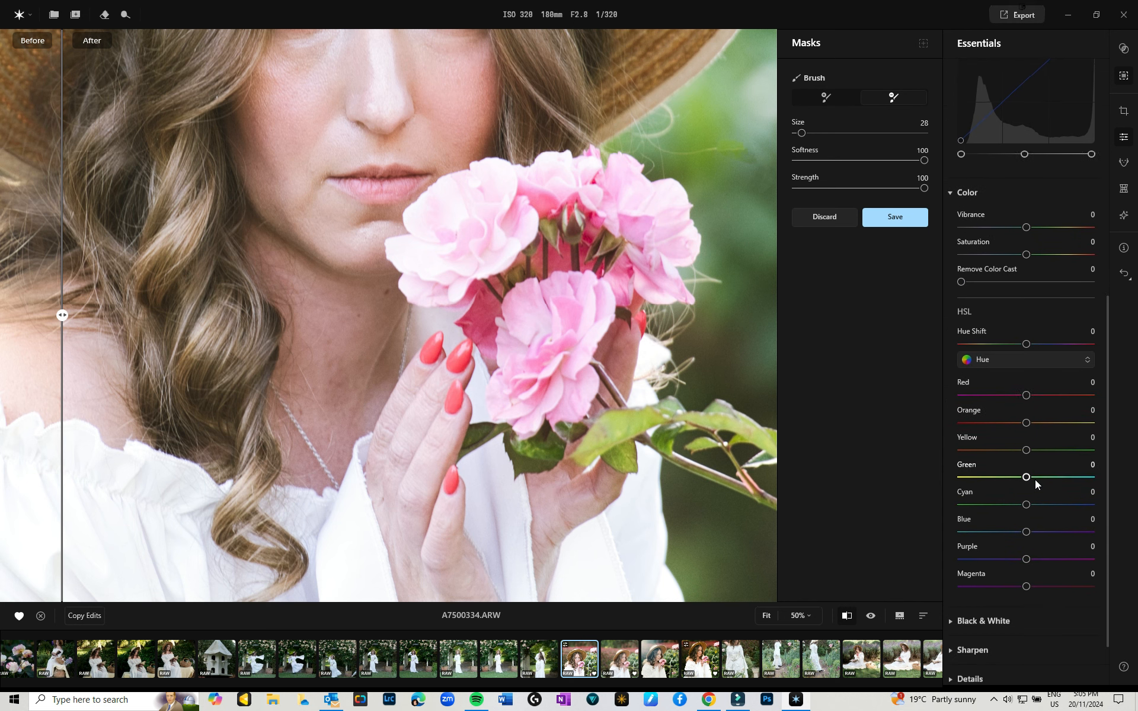
left_click_drag(1027, 392, 979, 392)
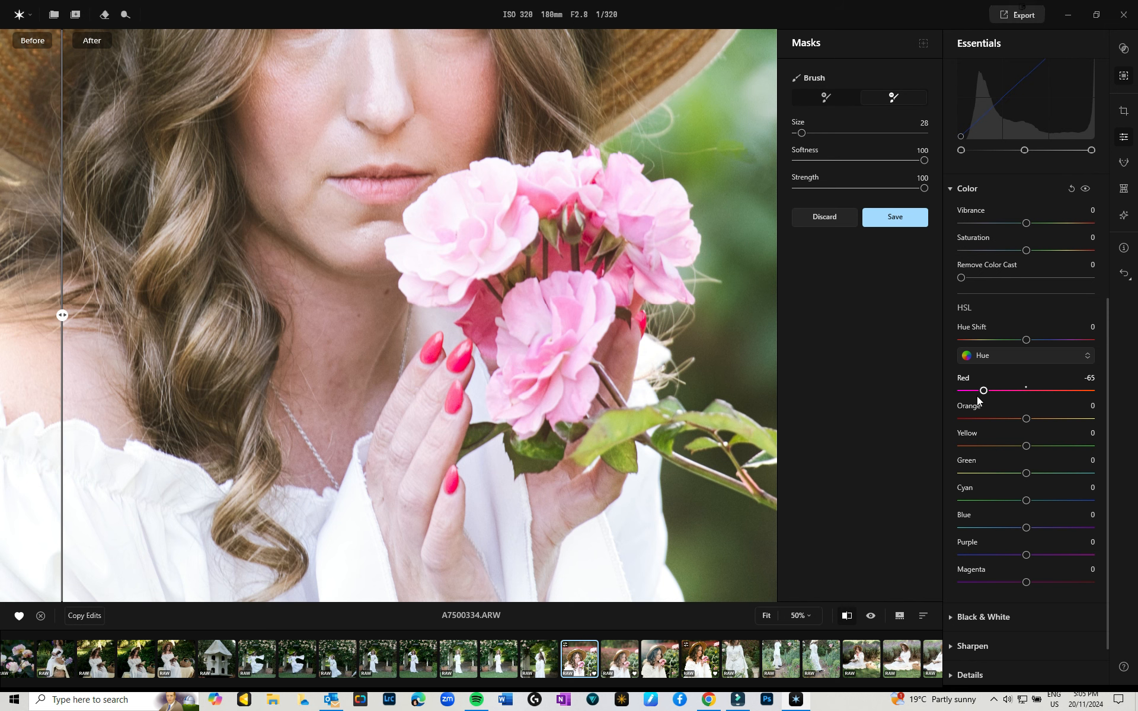
left_click_drag(983, 393, 967, 391)
left_click_drag(1025, 223, 1009, 251)
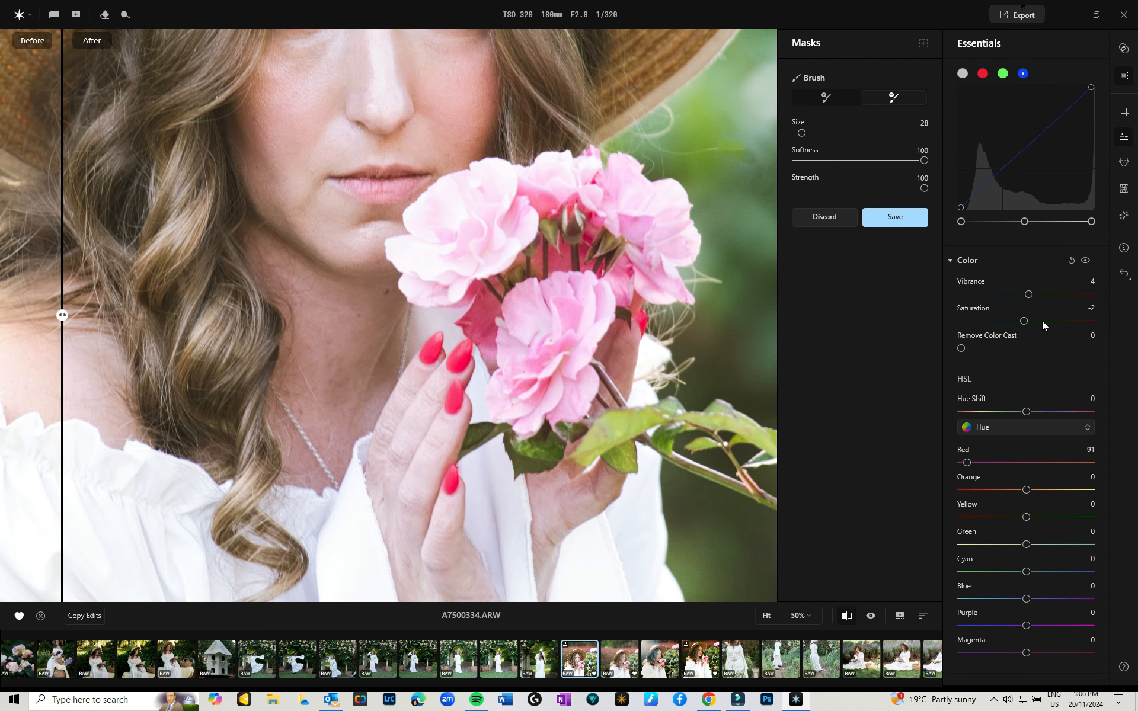
left_click_drag(1023, 321, 1018, 320)
Compare the nails before and after with the split view and save the brush mask as Nails
left_click_drag(62, 316, 307, 307)
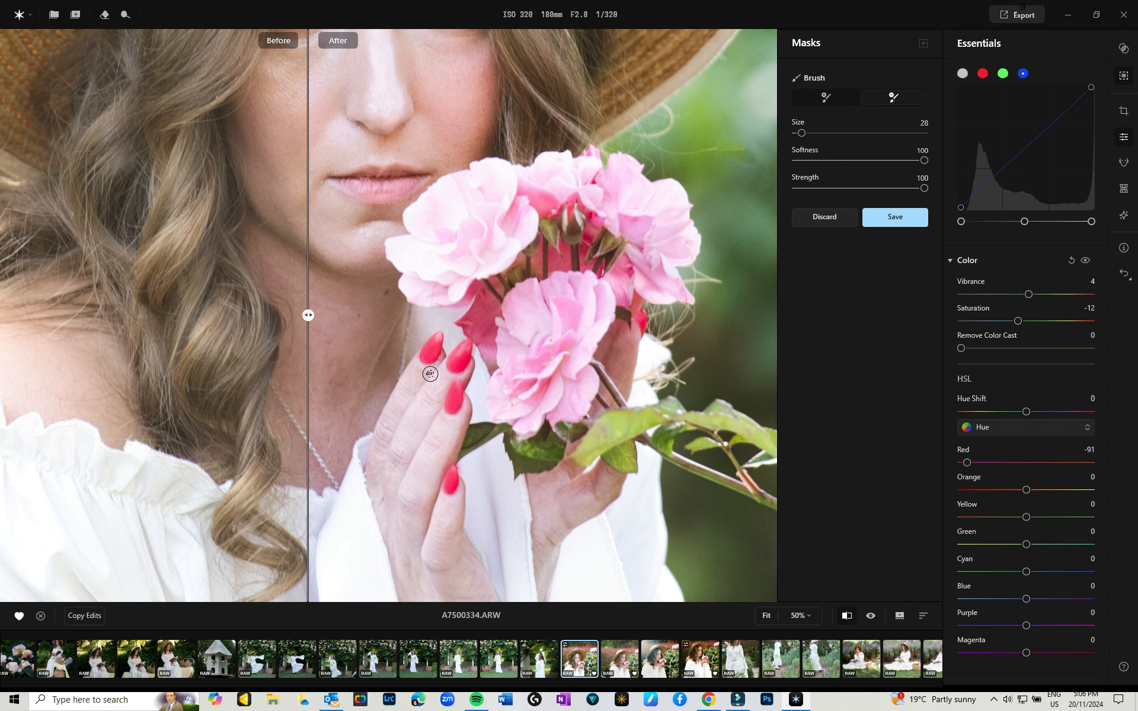
left_click(891, 216)
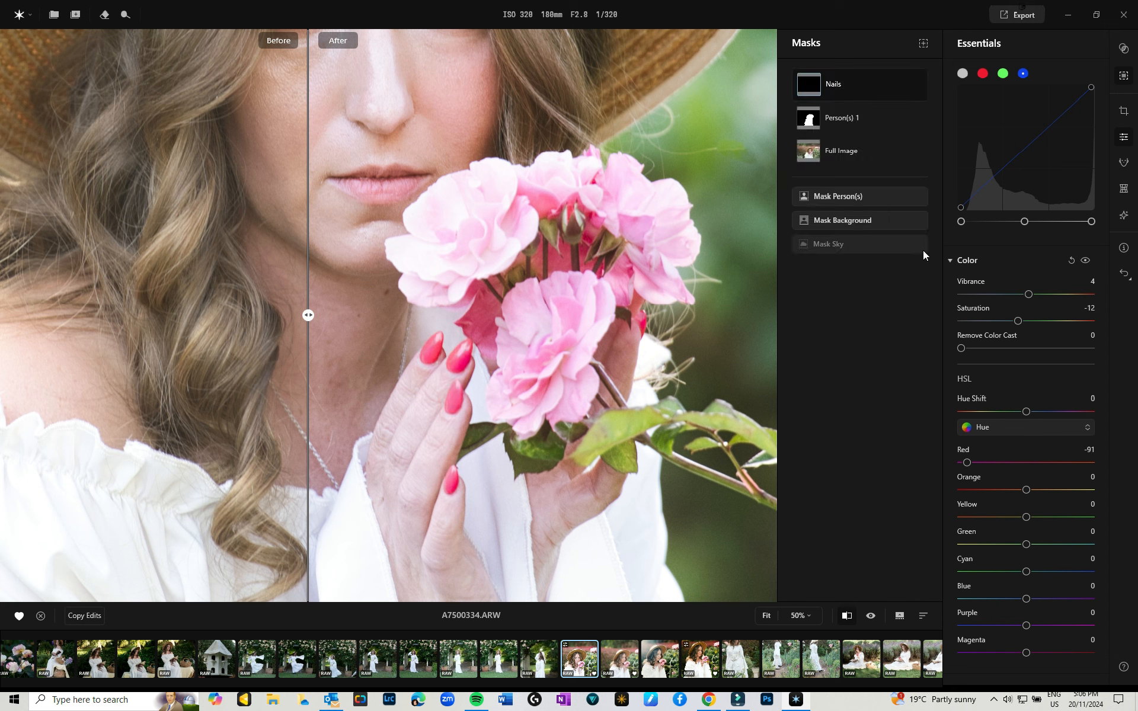
Add a radial gradient mask and fit it as a tilted ellipse over the large pink rose cluster at the top of the bush
left_click_drag(599, 314, 563, 353)
scroll(564, 353, "down", 5)
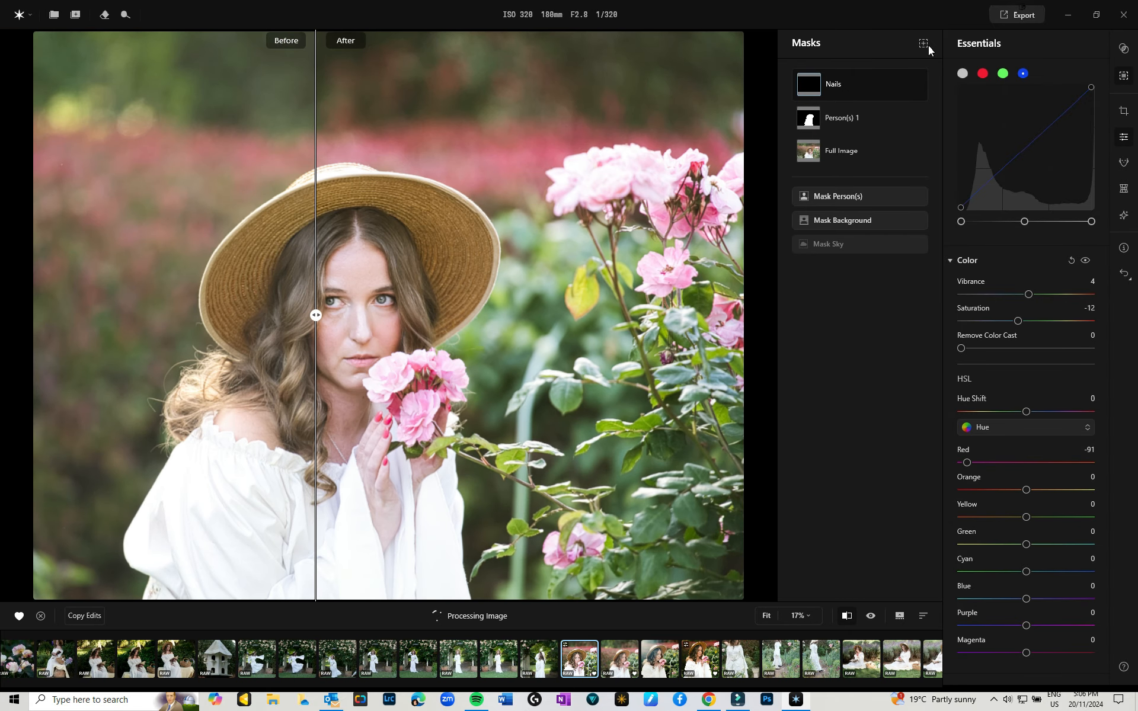
left_click(925, 43)
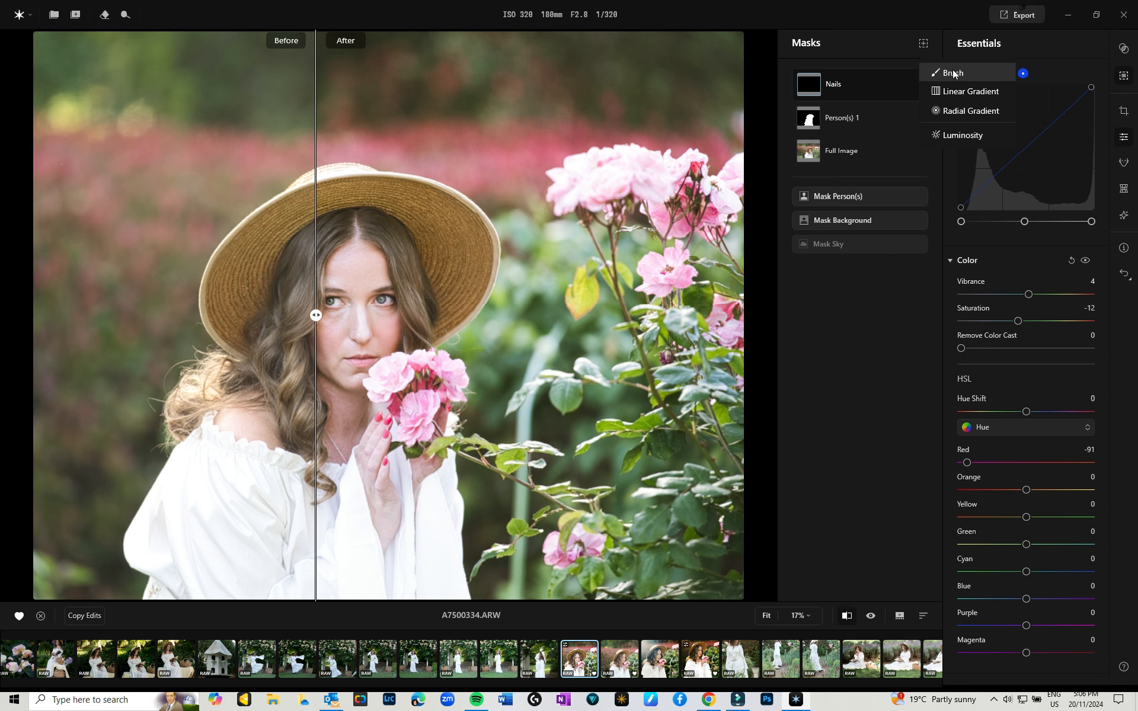
left_click(970, 111)
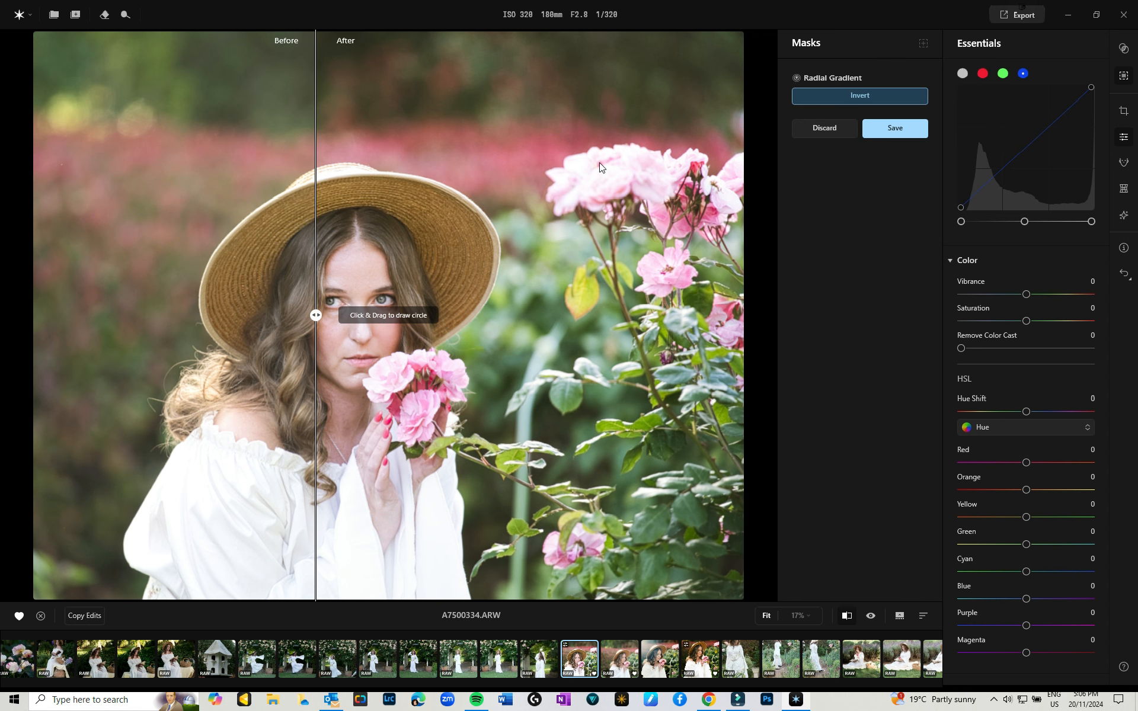
mouse_move(636, 169)
left_mouse_down()
mouse_move(635, 114)
mouse_move(649, 83)
mouse_move(639, 130)
left_mouse_up()
left_click_drag(523, 185, 540, 205)
left_click_drag(638, 170, 629, 176)
Shift the masked roses' Red hue to -31, set their Vibrance to 21 and save the radial mask
left_click_drag(1026, 462, 1011, 463)
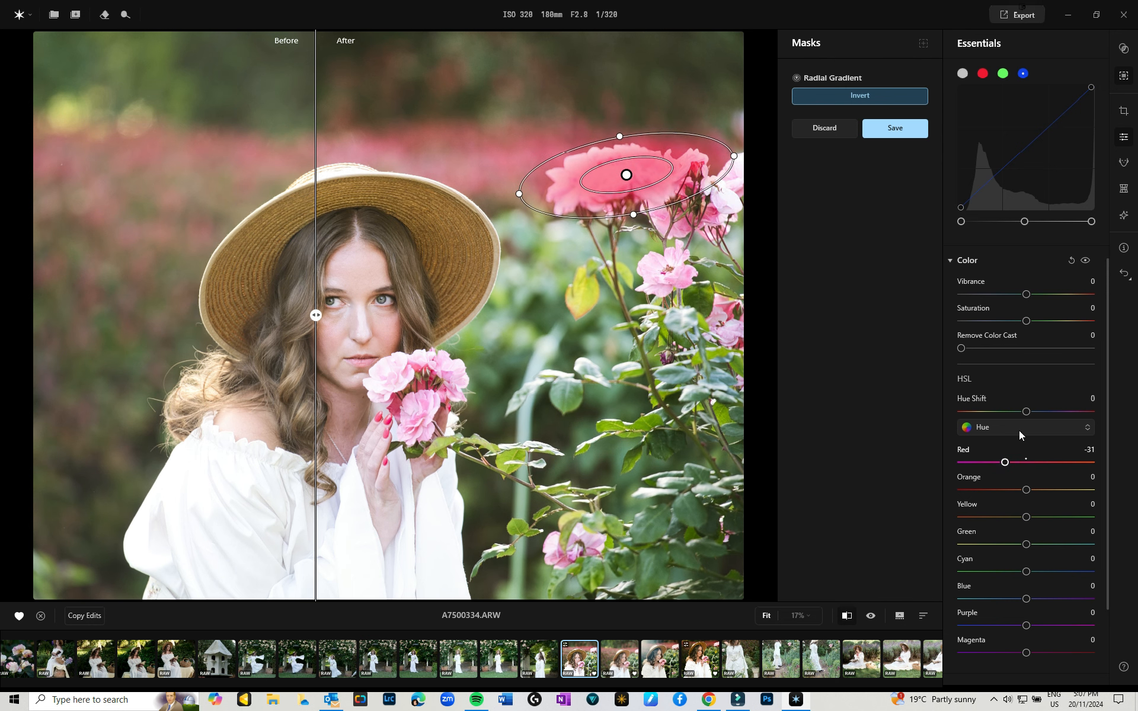
left_click_drag(1026, 294, 1039, 294)
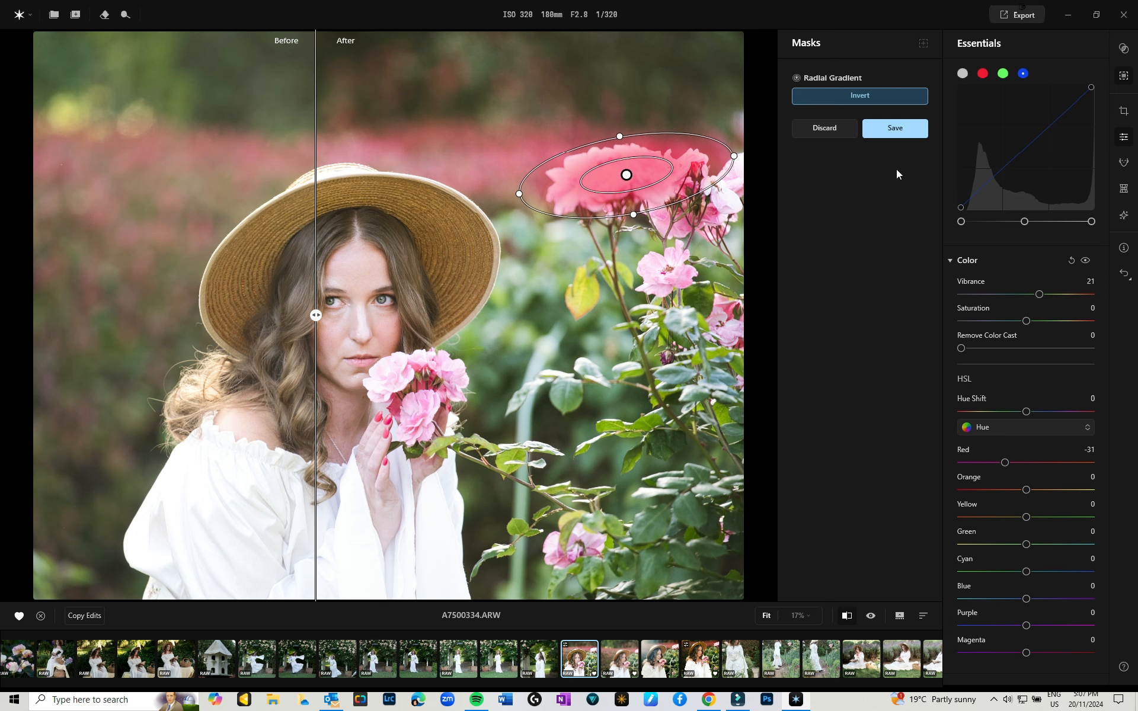
left_click(895, 130)
Create a new brush mask and paint the pink roses using a size 76 brush
left_click(923, 43)
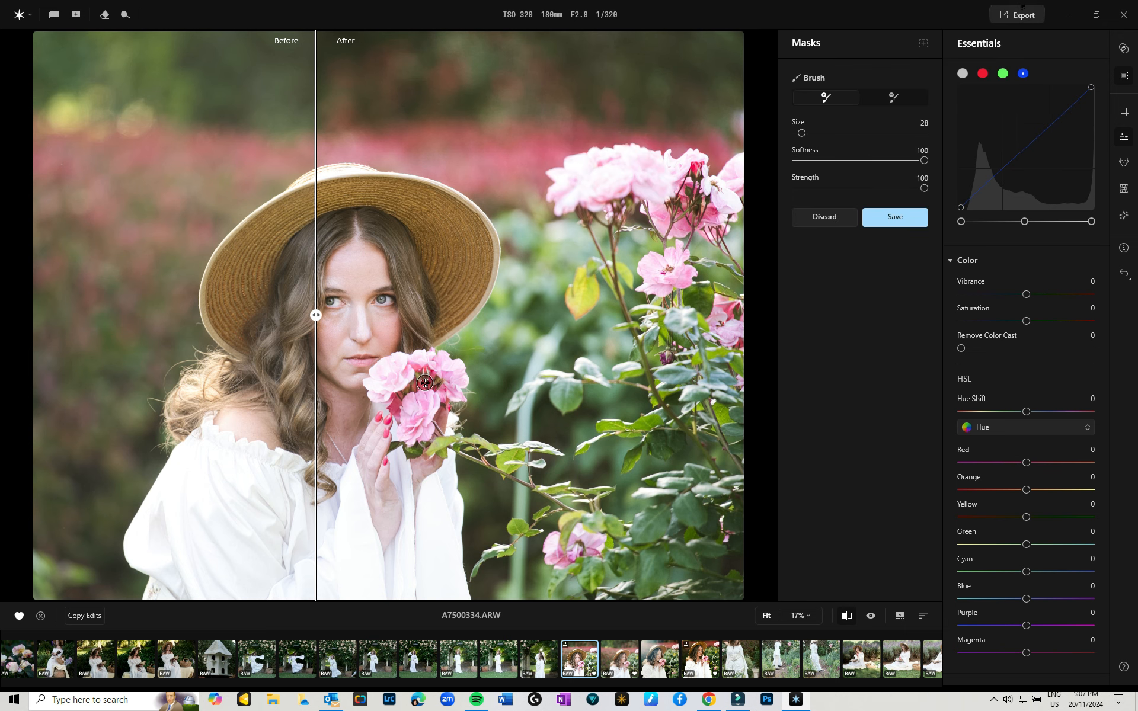
scroll(425, 383, "up", 3)
key("bracketright")
key("bracketright")
key("bracketright")
key("bracketright")
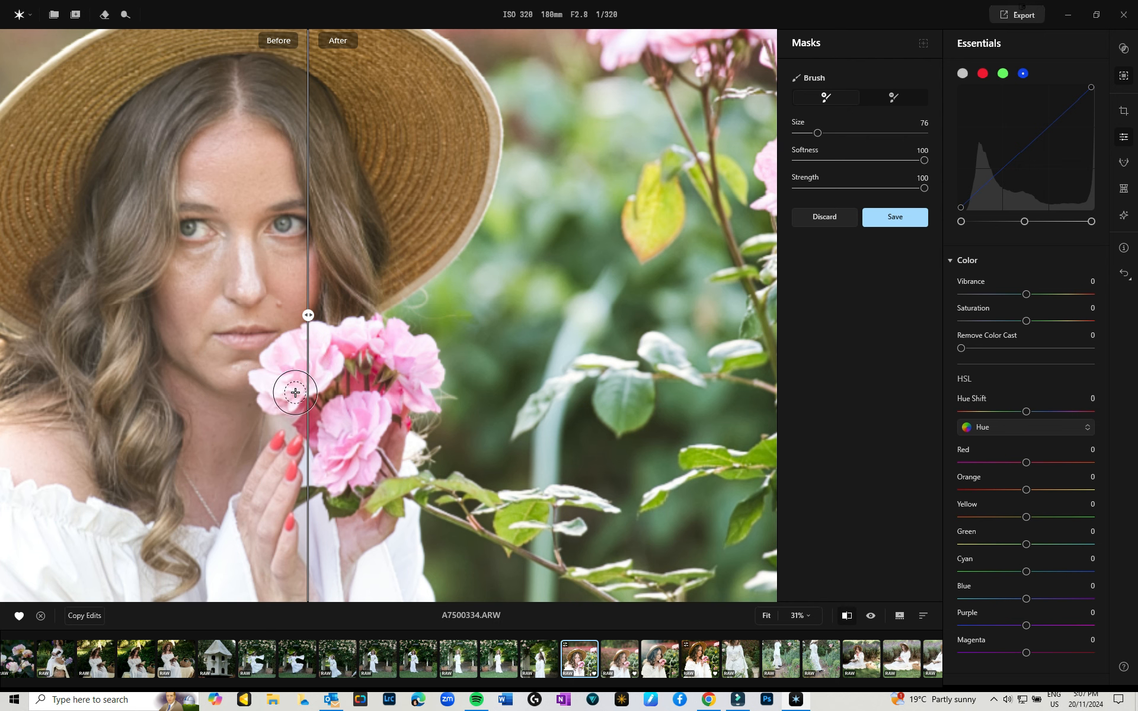
Set the brushed roses' Saturation to 24, save the mask and compare the photo before and after
left_click_drag(1038, 324, 1042, 321)
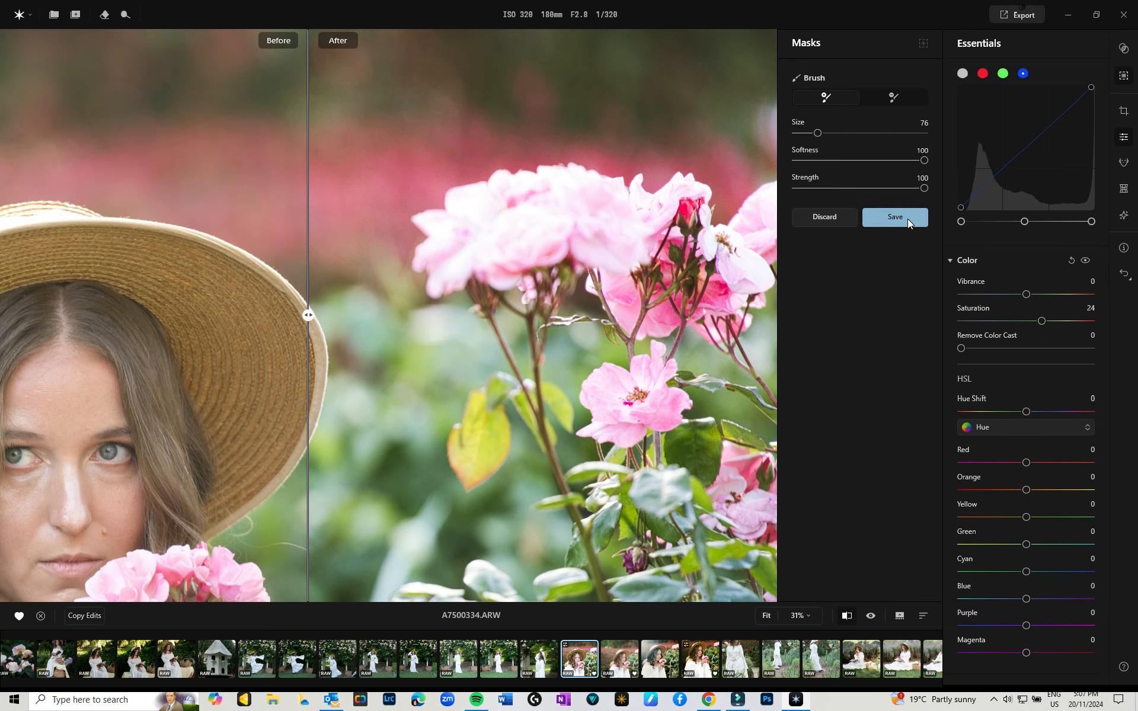
left_click(908, 219)
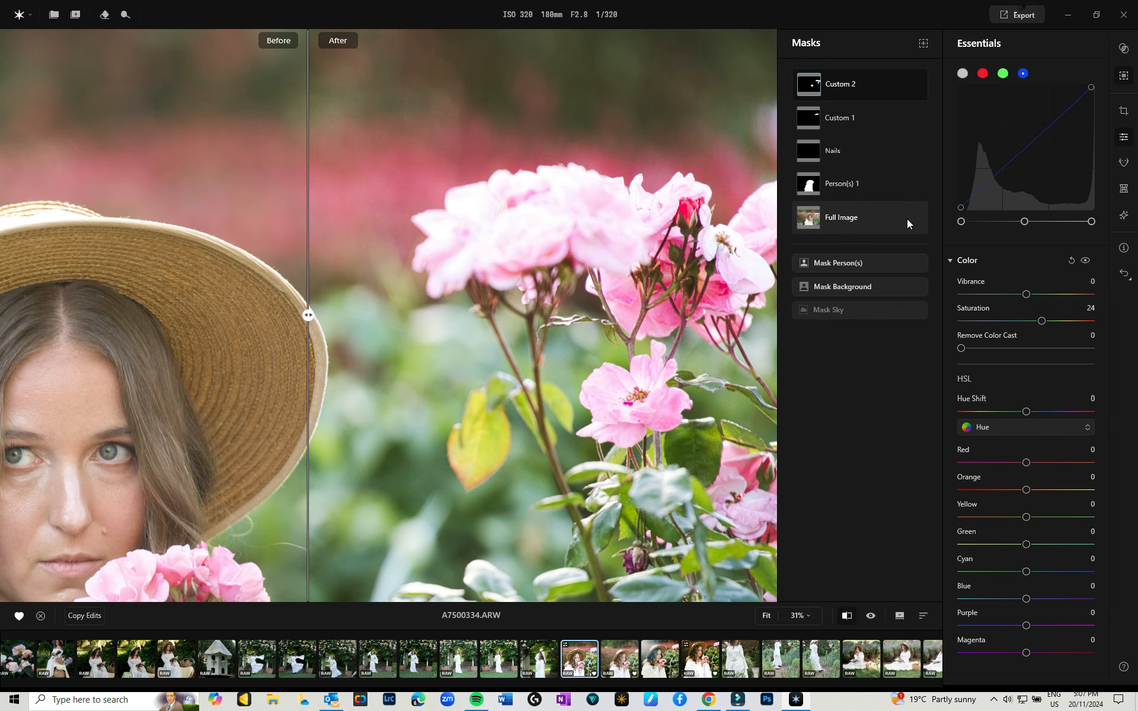
left_click_drag(572, 311, 94, 314)
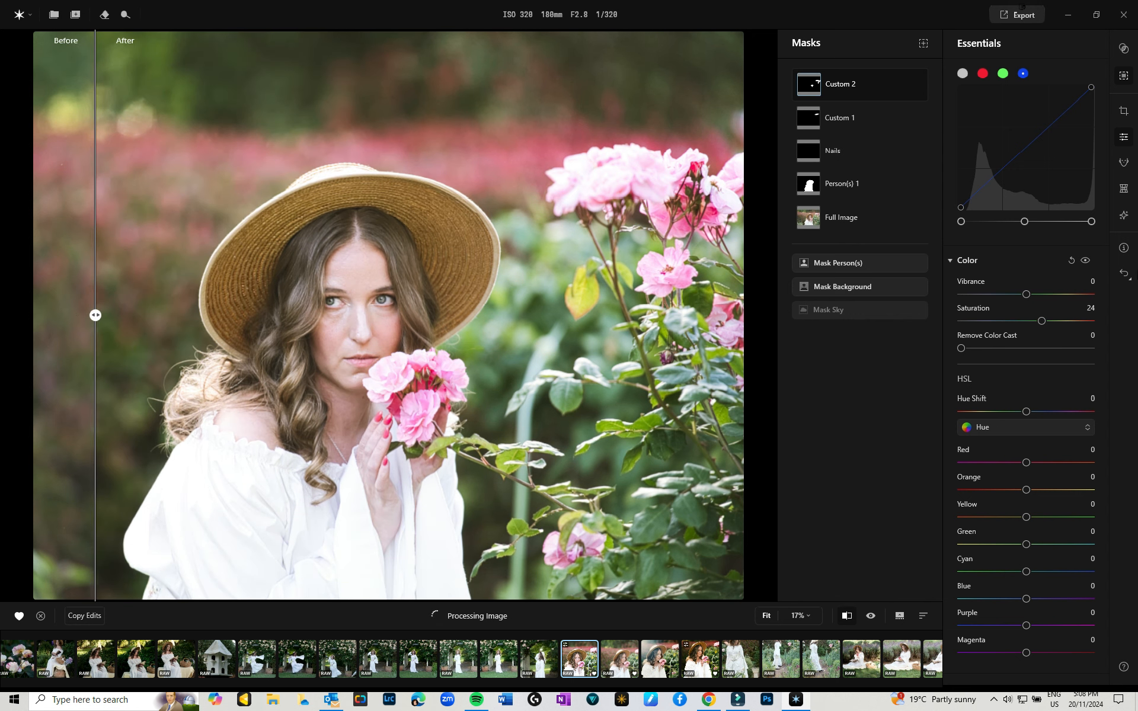
Place a Light Control light source in the background above the rose bush and set its Amount to 12
left_click(1123, 217)
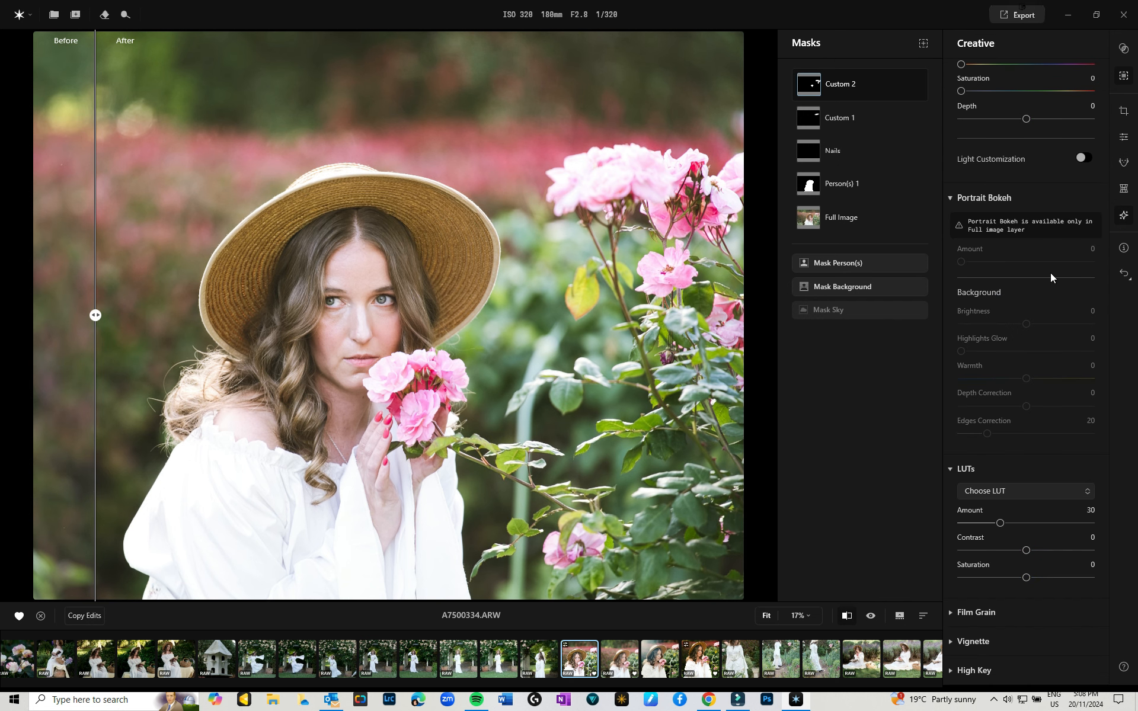
scroll(1049, 274, "up", 4)
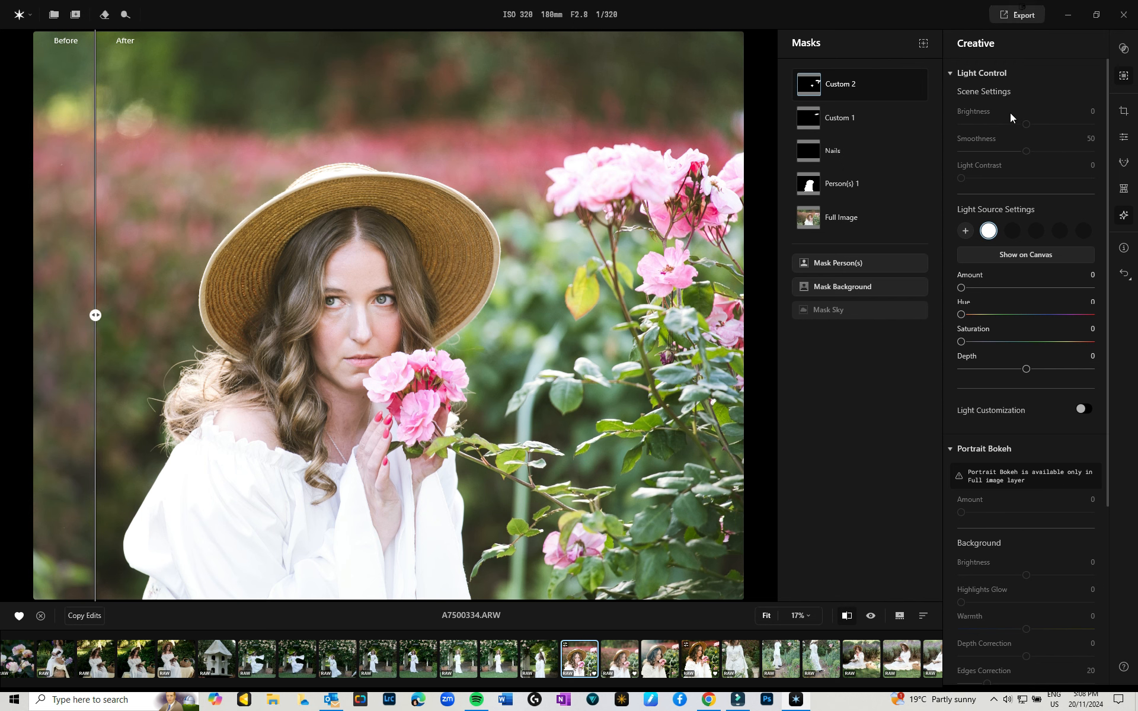
left_click(1018, 257)
left_click_drag(394, 398, 728, 97)
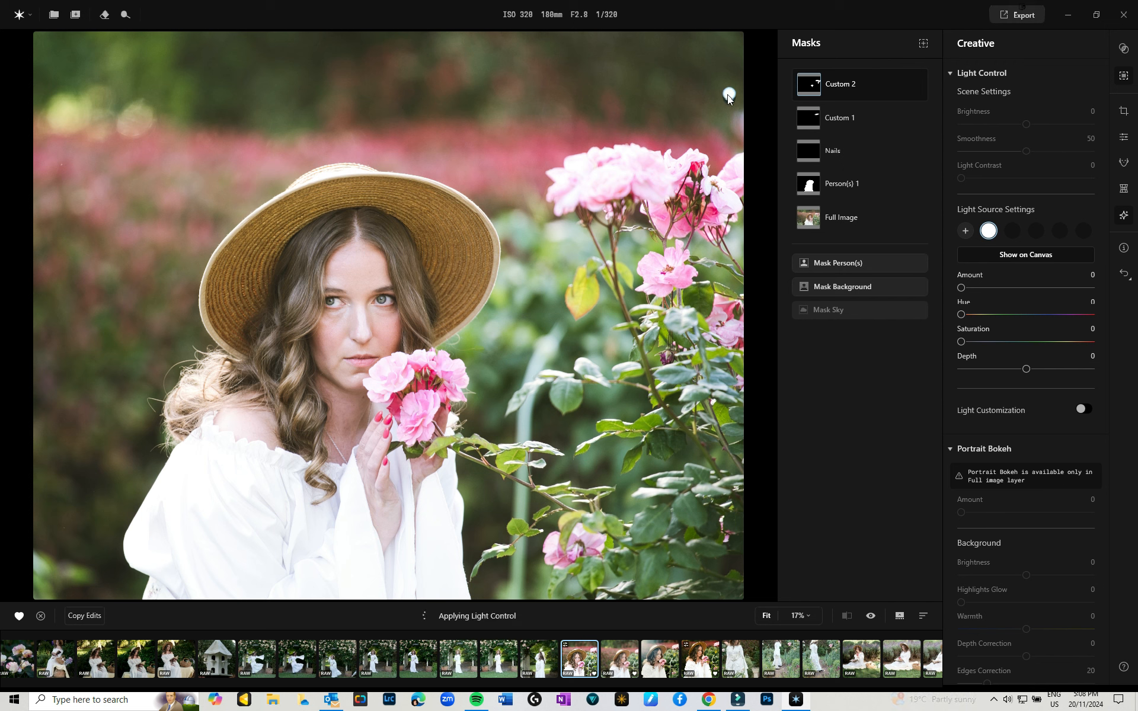
left_click_drag(961, 288, 978, 289)
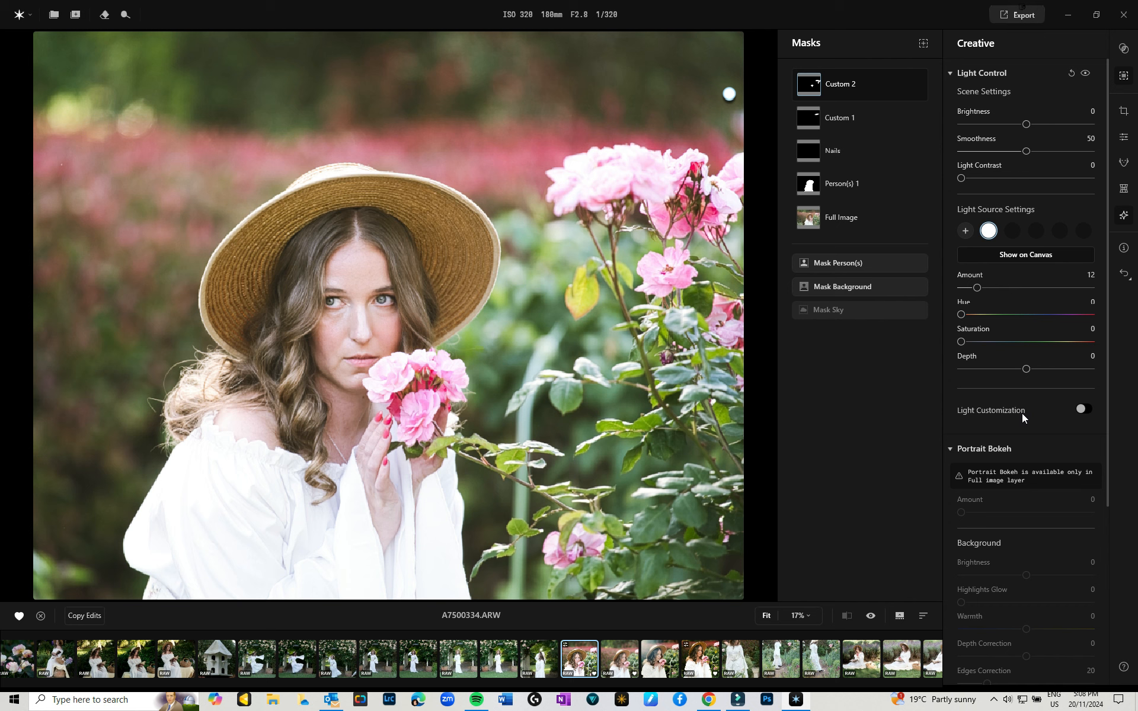
Enable Light Customization for the light source, adjust its settings and reposition the light on the photo
left_click(1081, 409)
left_click_drag(1060, 570, 368, 237)
left_click_drag(727, 94, 720, 84)
Apply Portrait Bokeh to the full image with Amount 49, Highlights Glow 8 and Warmth 20
left_click(1123, 216)
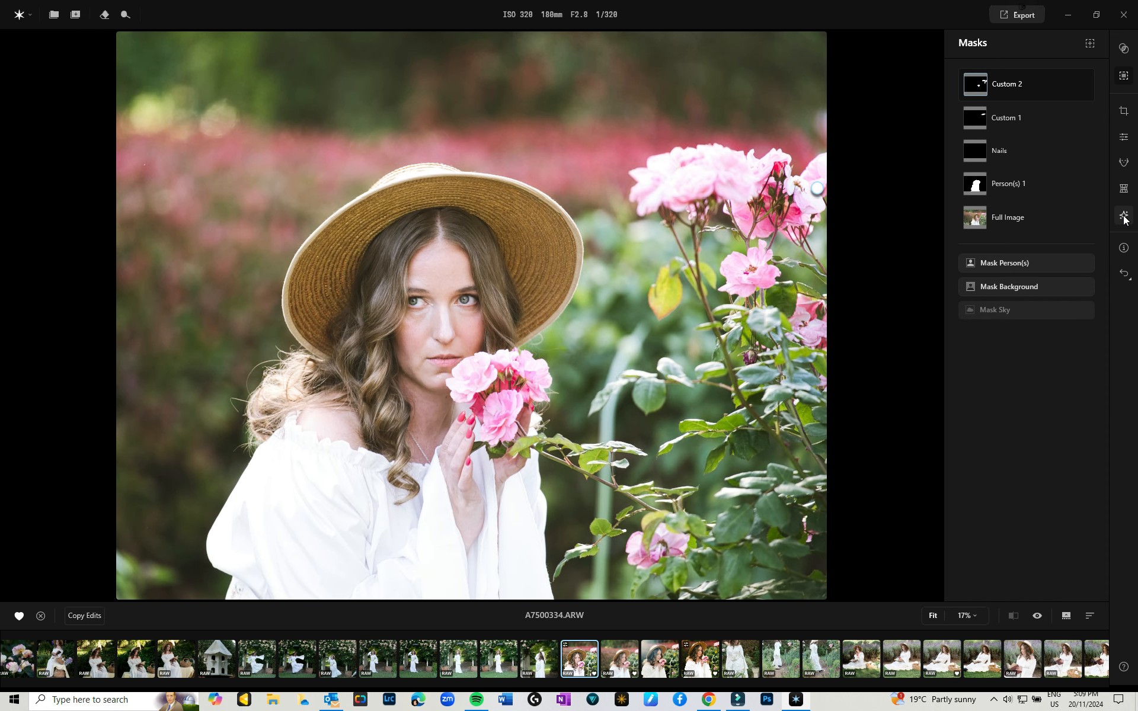
left_click(1124, 217)
left_click_drag(961, 262, 966, 262)
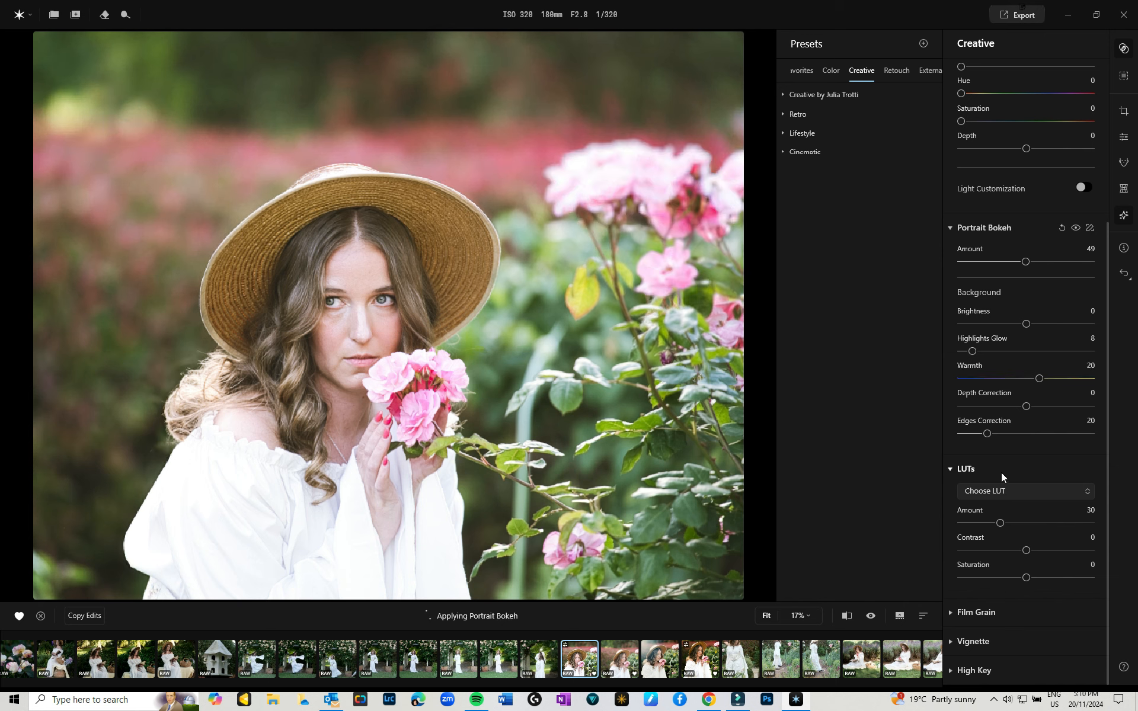
Apply the Long Beach LUT with Amount 29, Contrast 26 and Saturation 13
left_click(1081, 492)
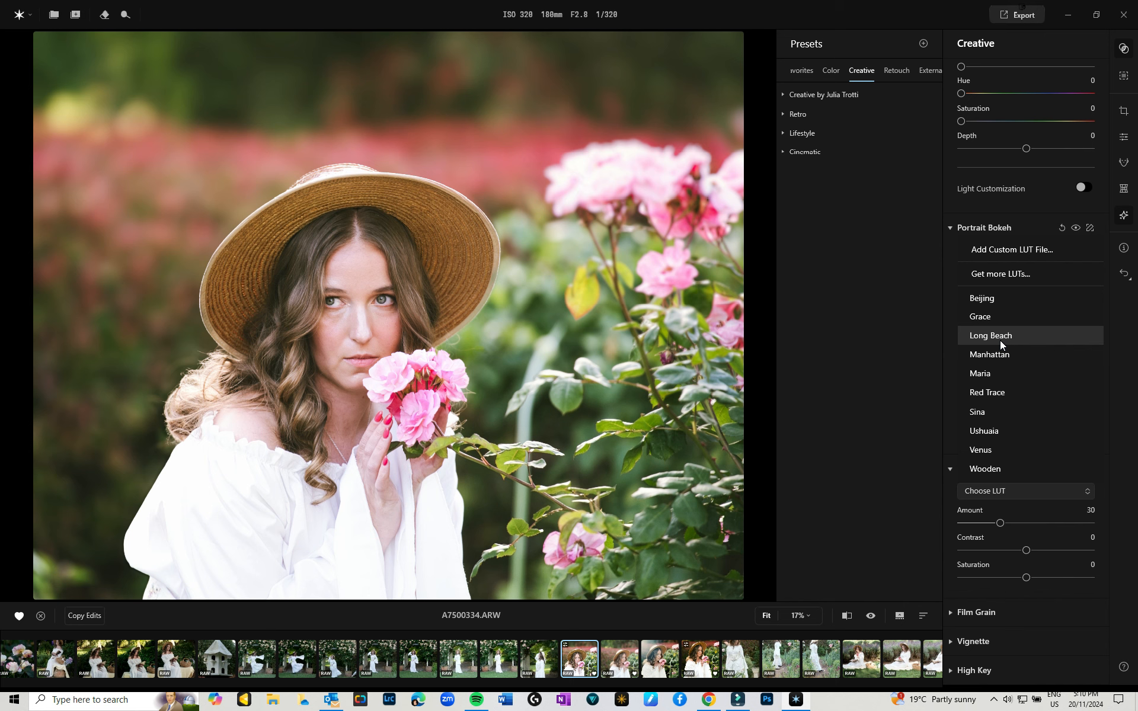
left_click(1000, 338)
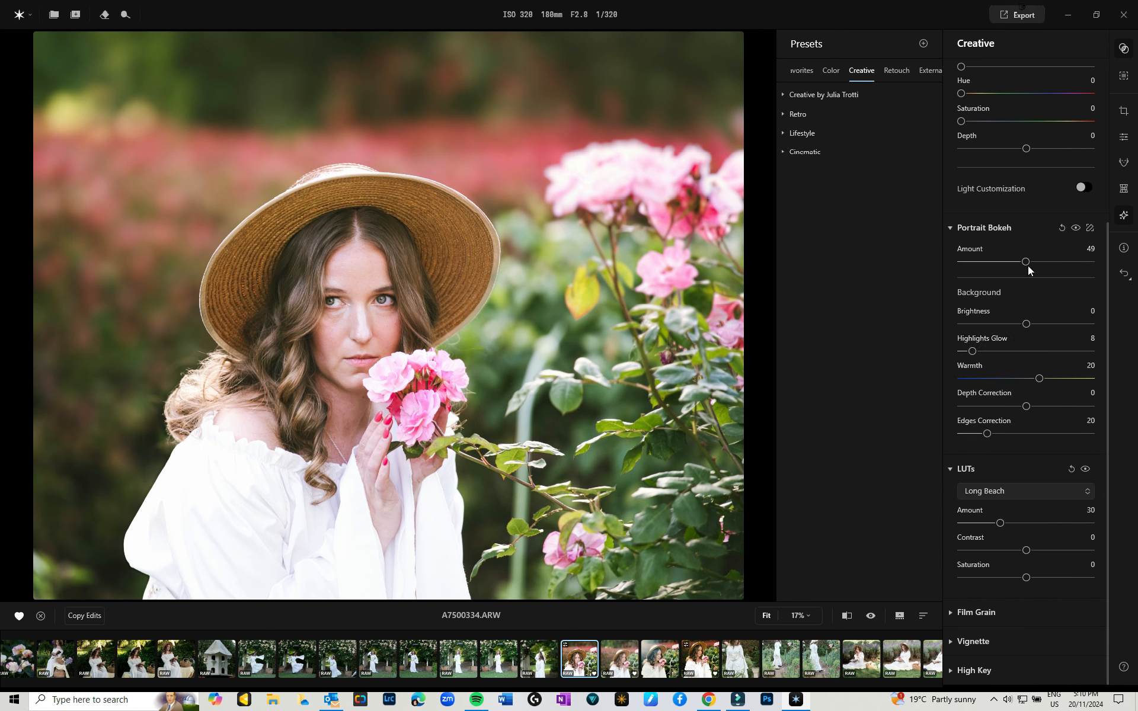
left_click_drag(999, 523, 1049, 551)
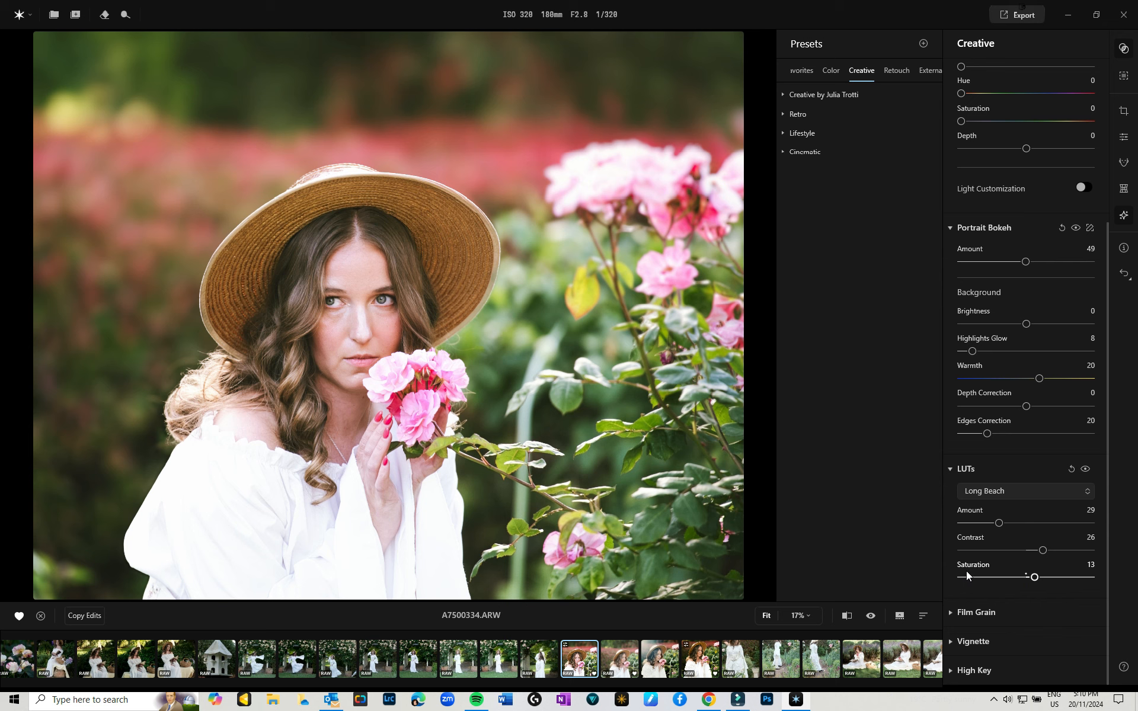
Add Film Grain with an Amount of 4 and collapse its settings
left_click(949, 612)
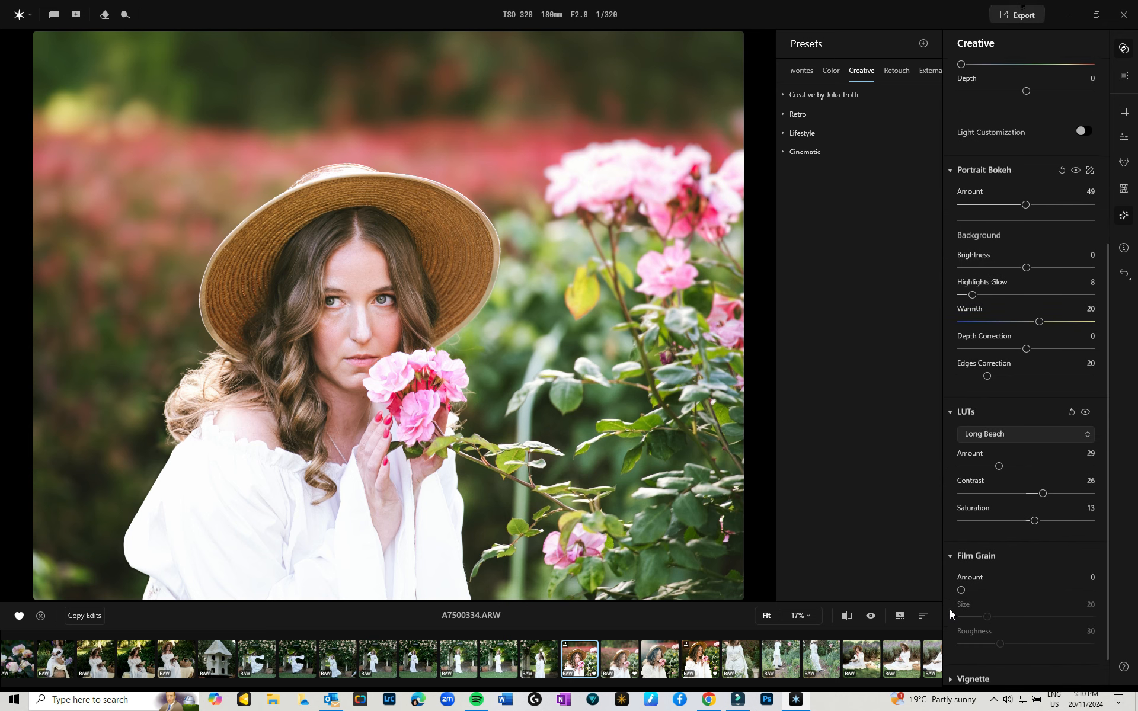
left_click_drag(961, 584, 966, 588)
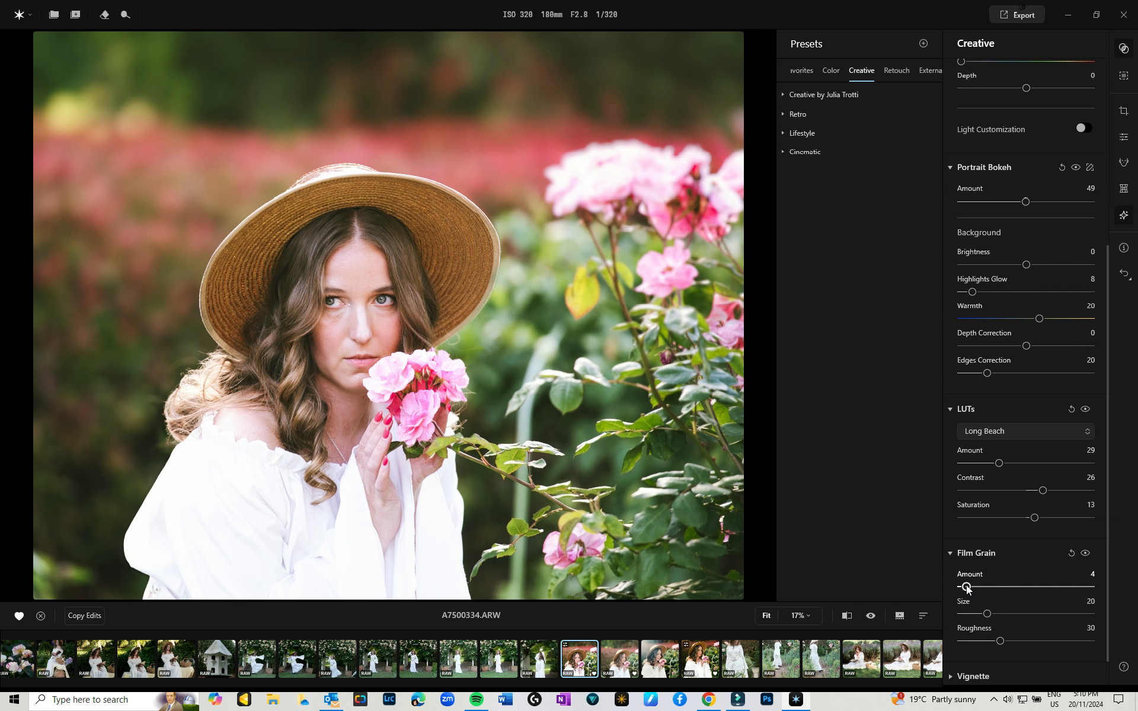
left_click(948, 552)
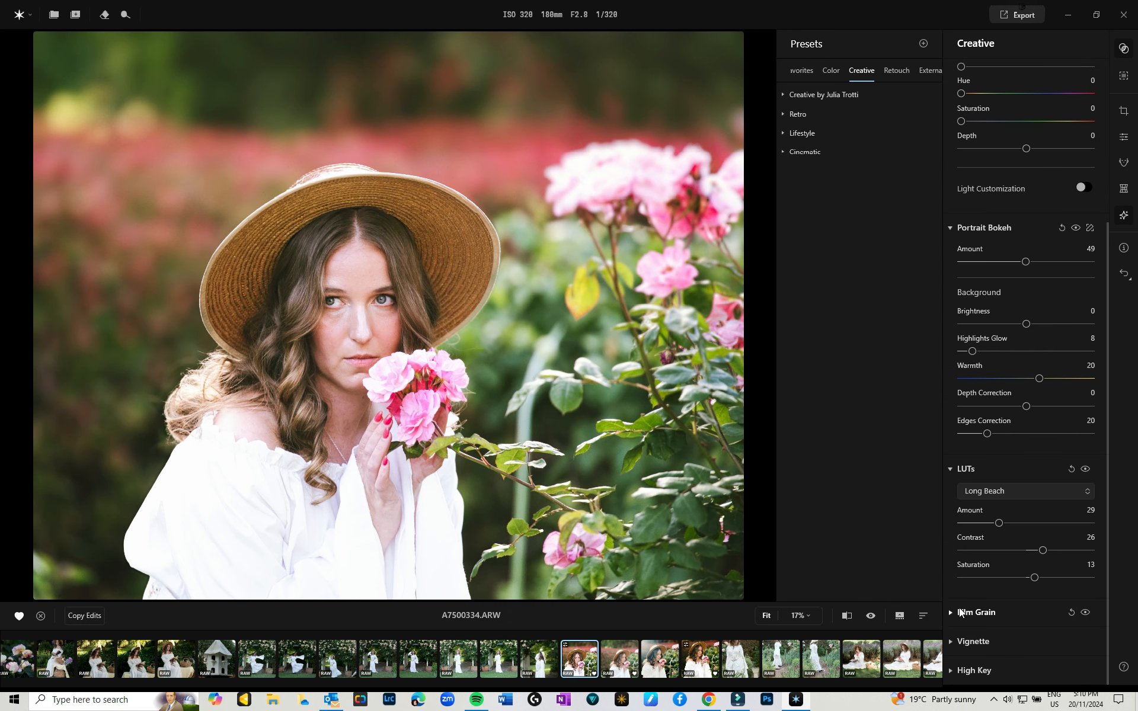
Add a vignette with Amount -31 and Inner Light 3
left_click(951, 644)
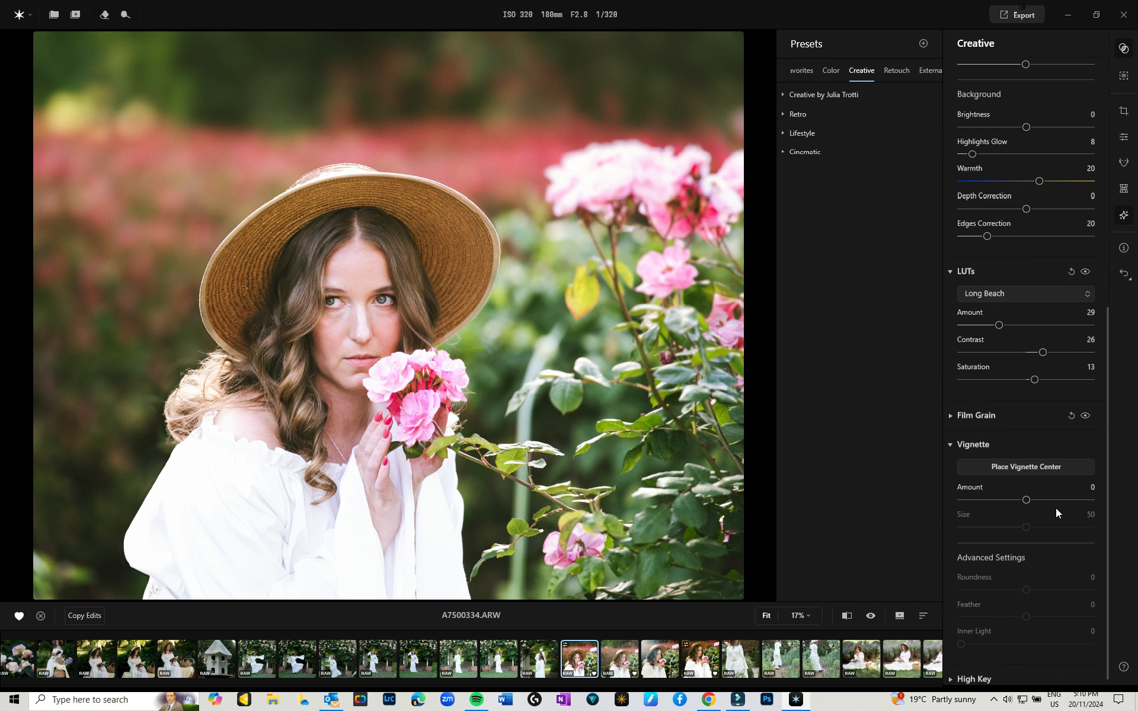
mouse_move(1025, 497)
left_mouse_down()
mouse_move(1039, 498)
mouse_move(1007, 497)
left_mouse_up()
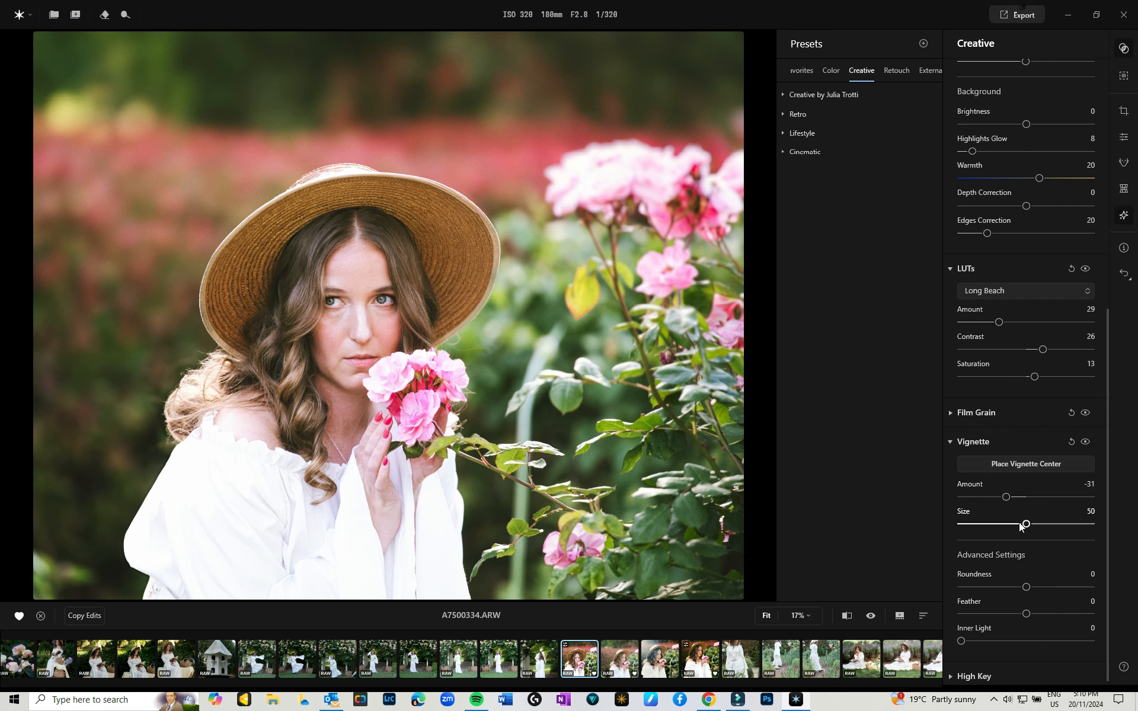
scroll(1018, 576, "down", 1)
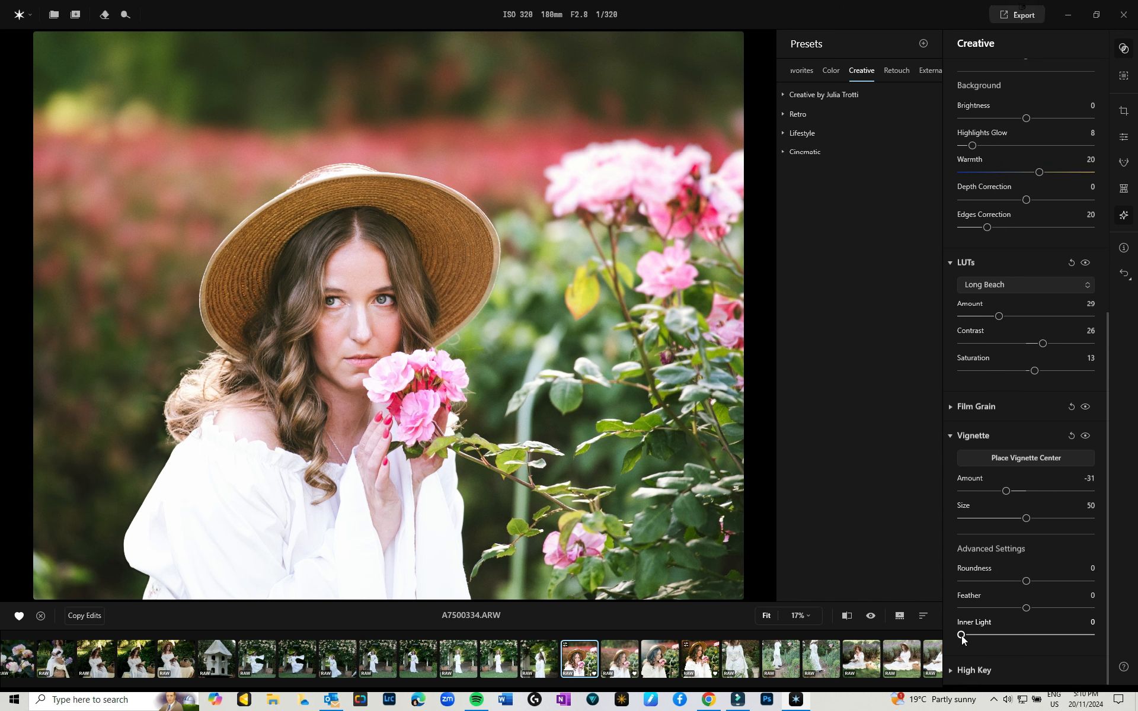
left_click_drag(962, 636, 966, 636)
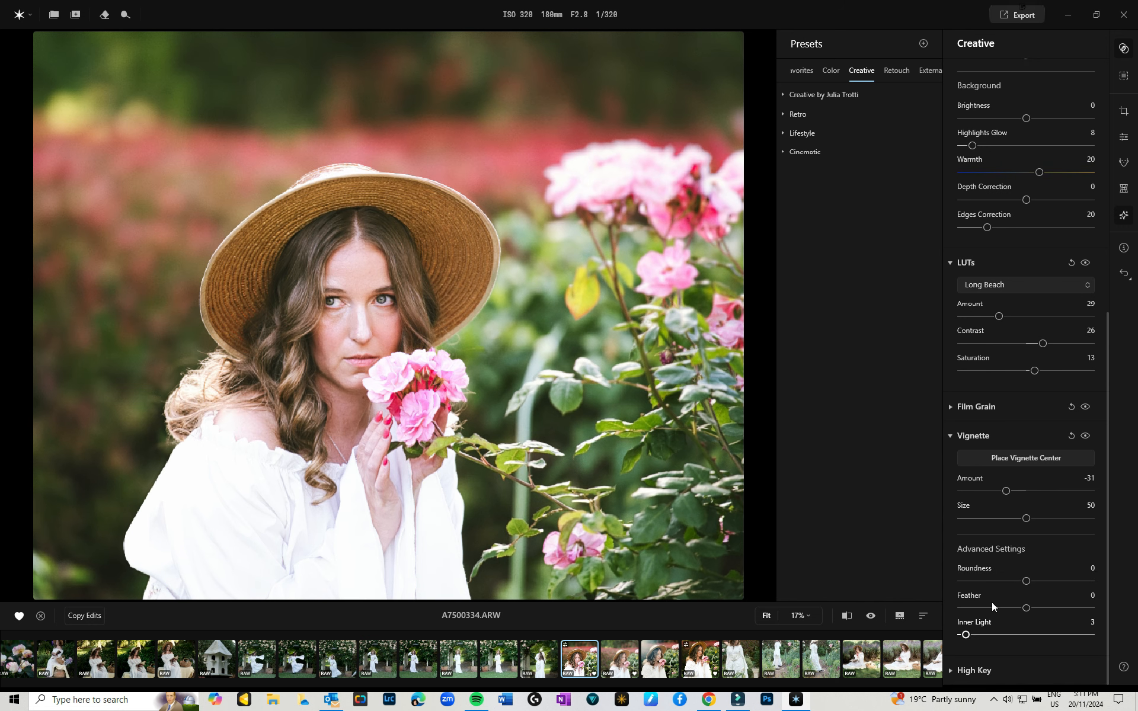
Apply the High Key effect with Amount 5 and Glow 39
left_click(948, 672)
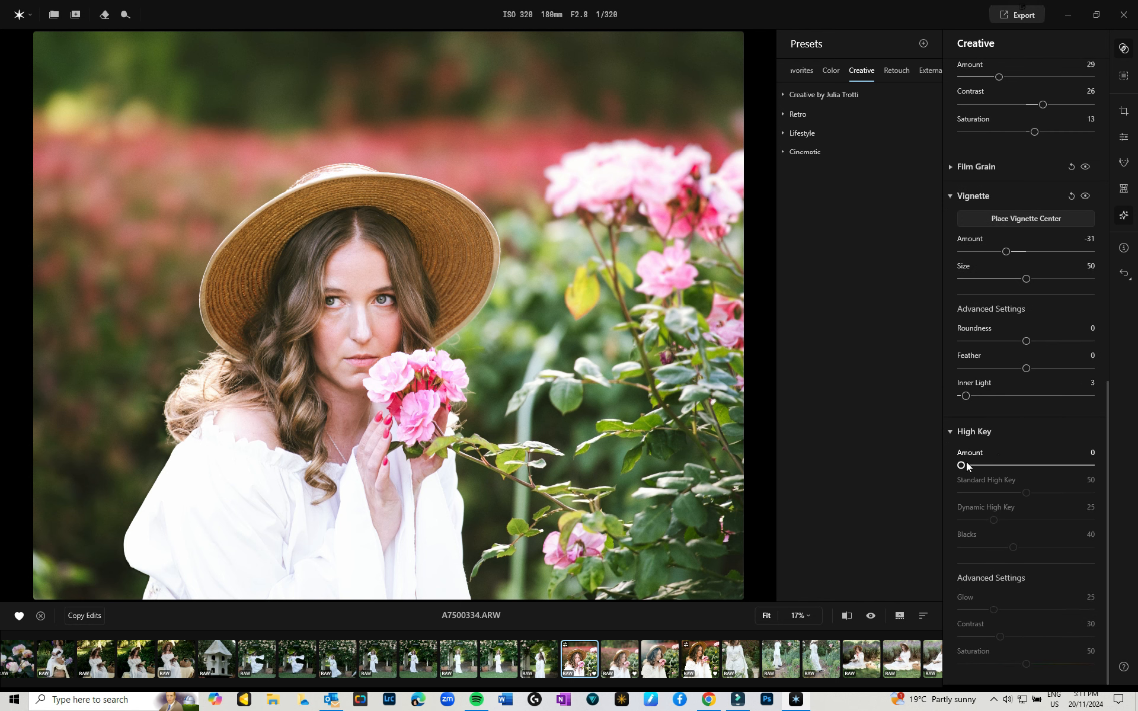
left_click_drag(961, 464, 968, 466)
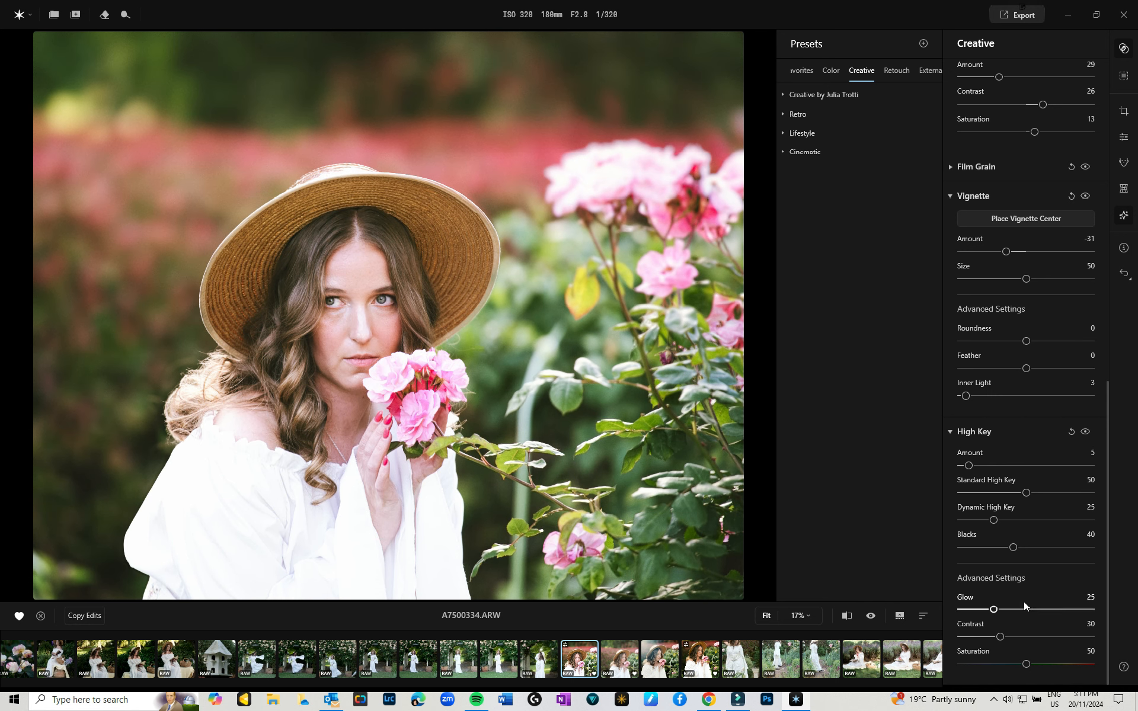
left_click_drag(992, 611, 1011, 610)
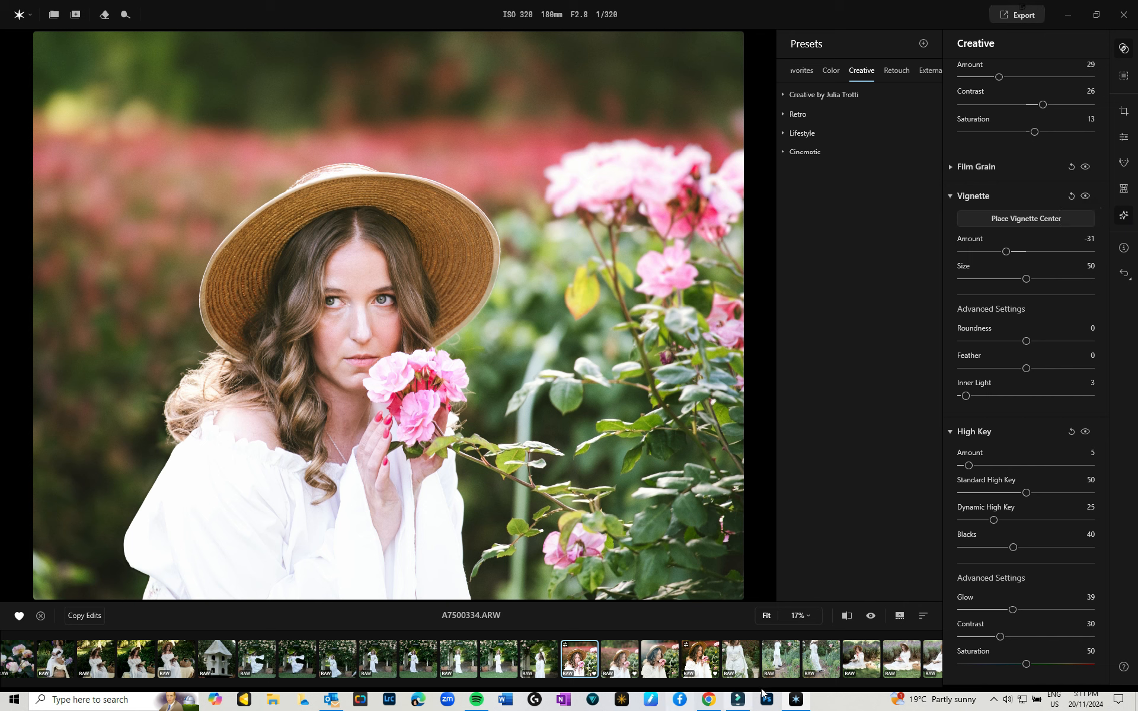
Compare the whole portrait before and after the edits by sweeping the split view across it
left_click(847, 616)
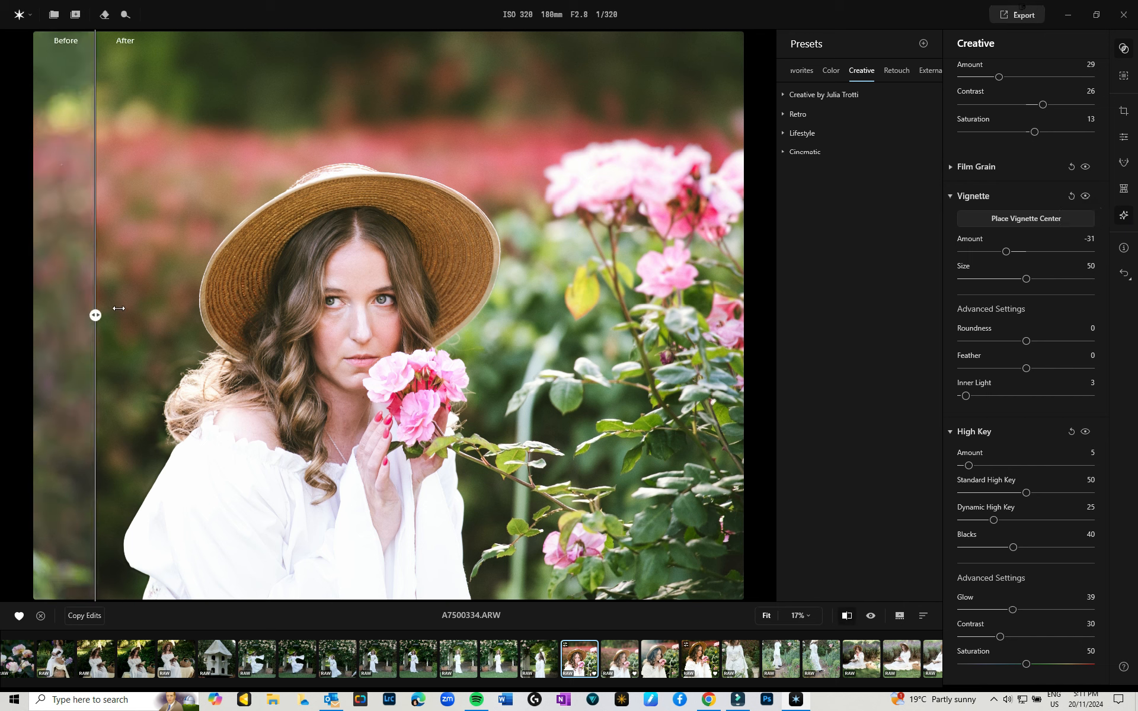
left_click_drag(96, 315, 681, 316)
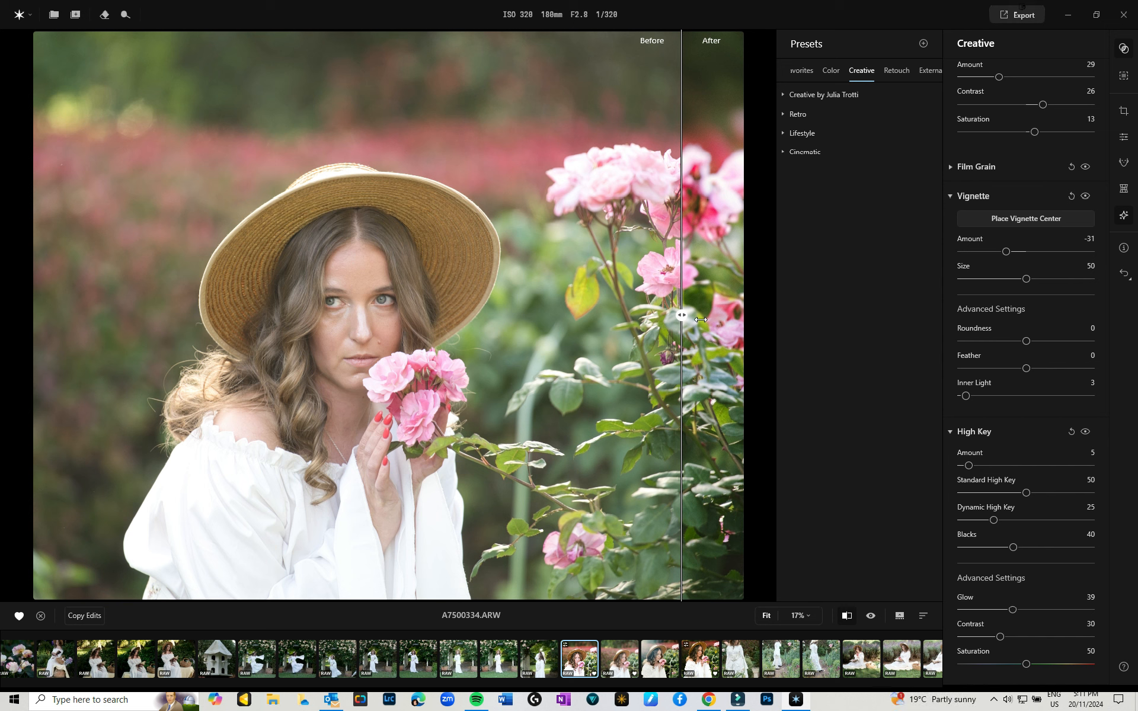
left_click_drag(681, 315, 99, 291)
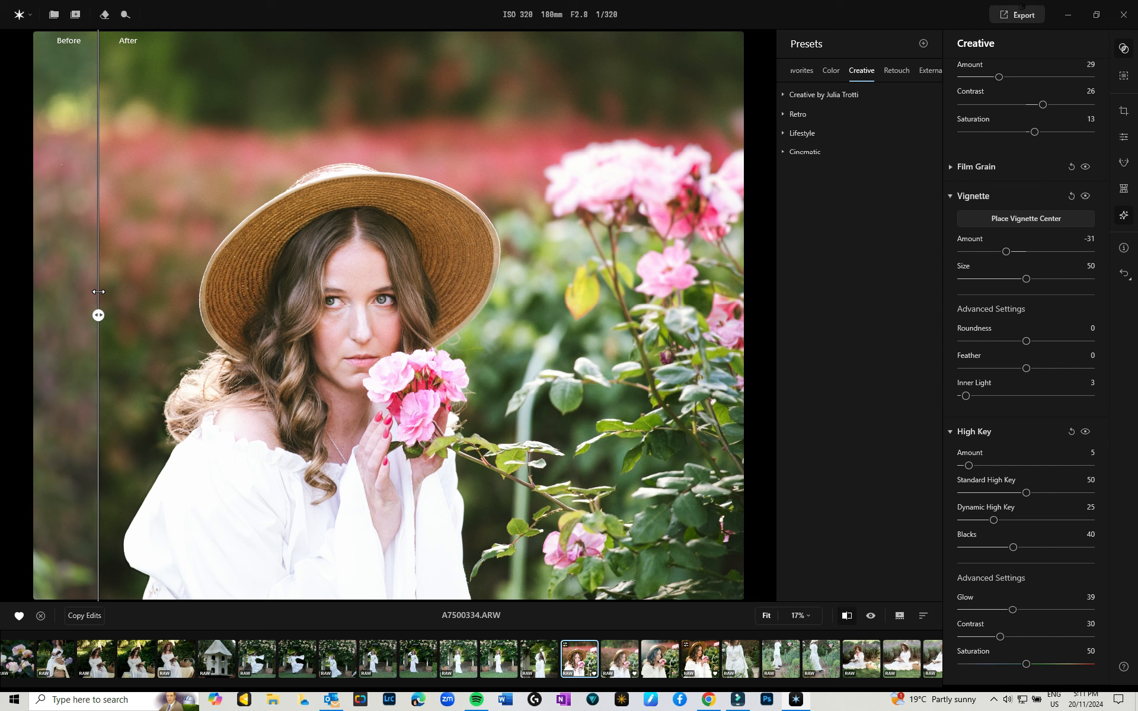
left_click_drag(98, 291, 87, 294)
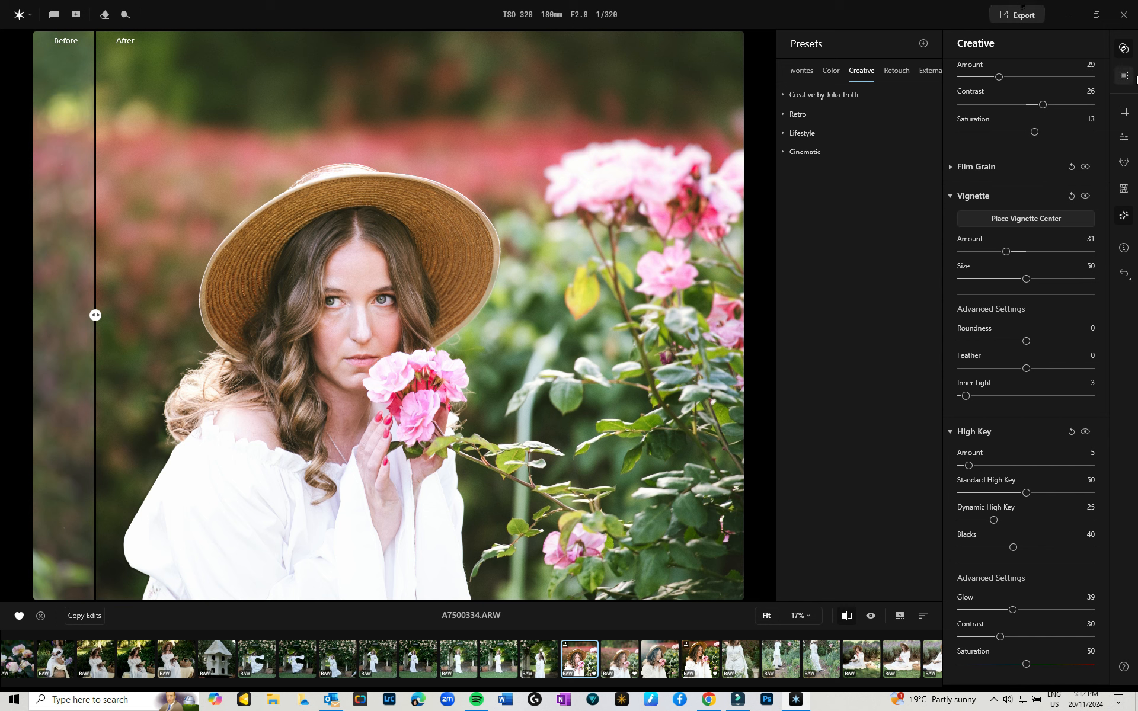
Lower the portrait's Highlights to -28 in the Develop adjustments
left_click(1122, 138)
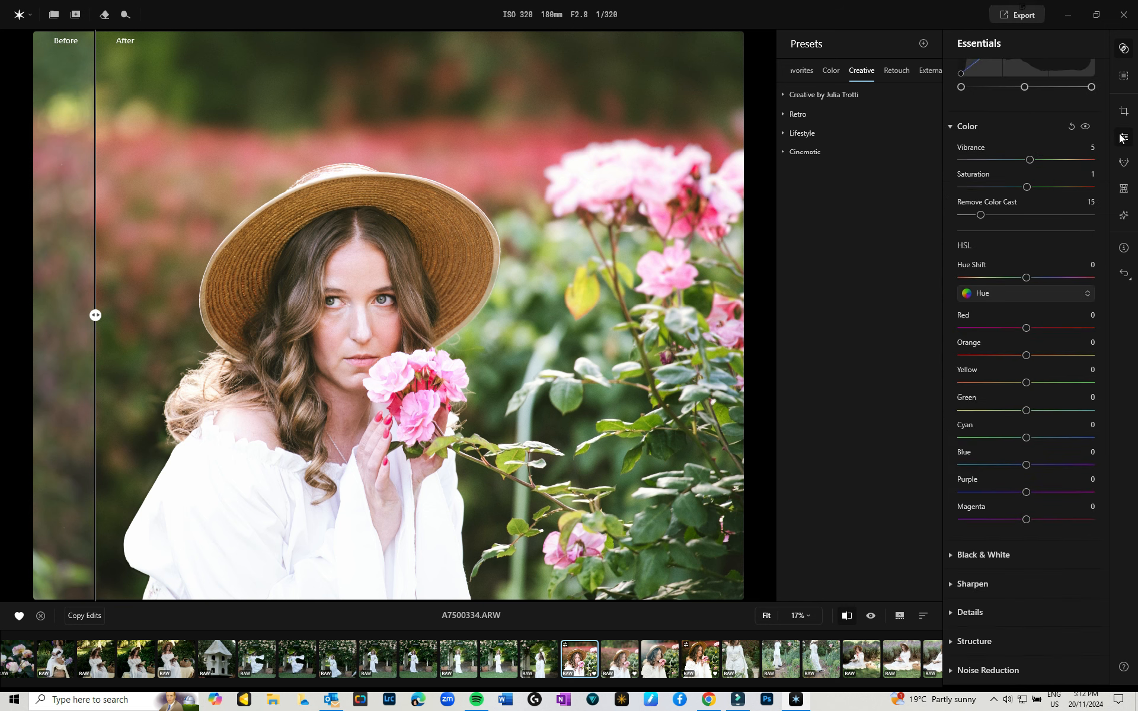
scroll(1018, 275, "up", 10)
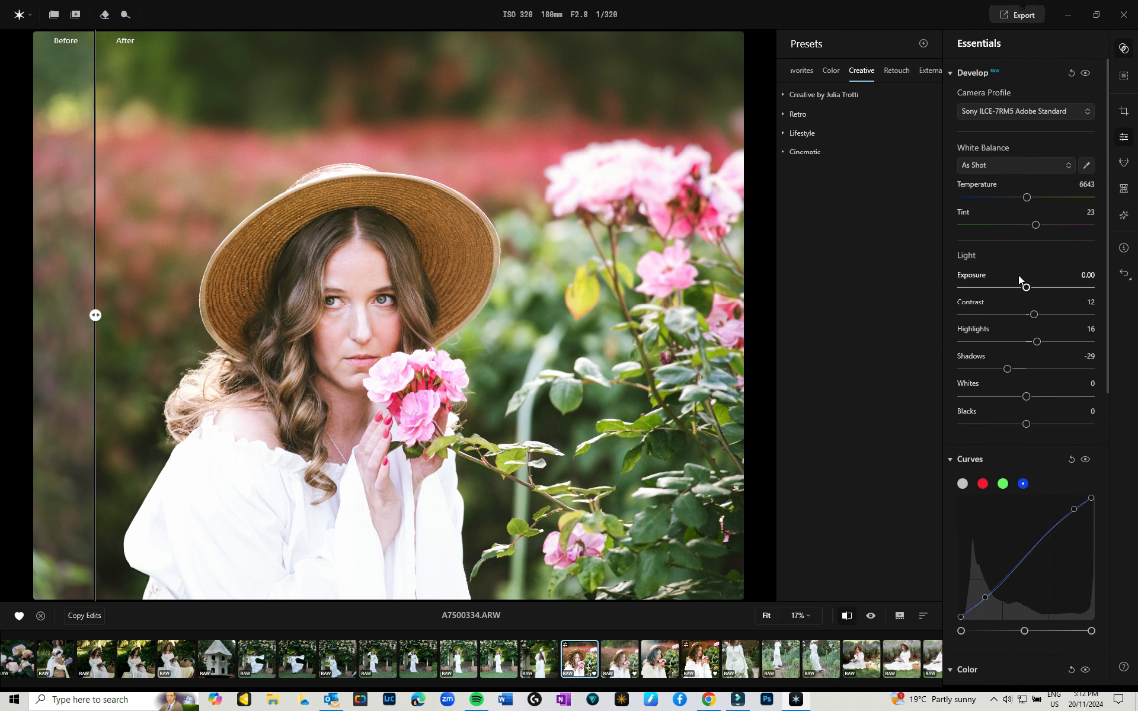
left_click_drag(1037, 342, 1009, 343)
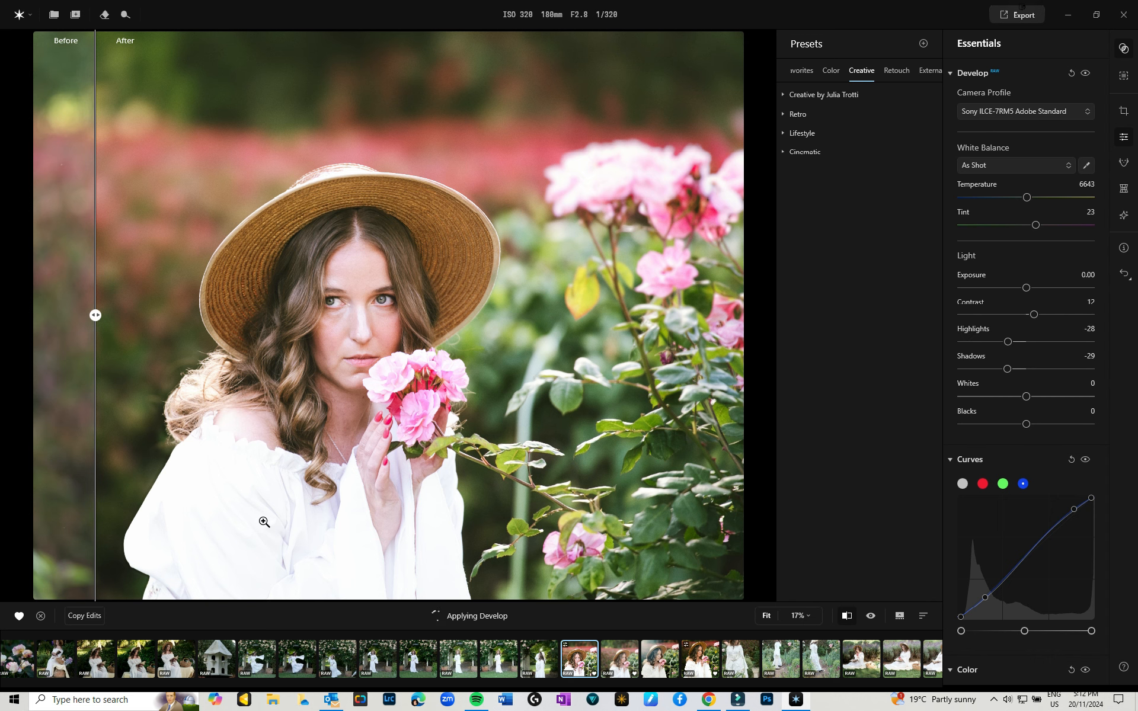
Dodge the hair on both sides of the face using a Dodge brush of size 56
left_click(125, 14)
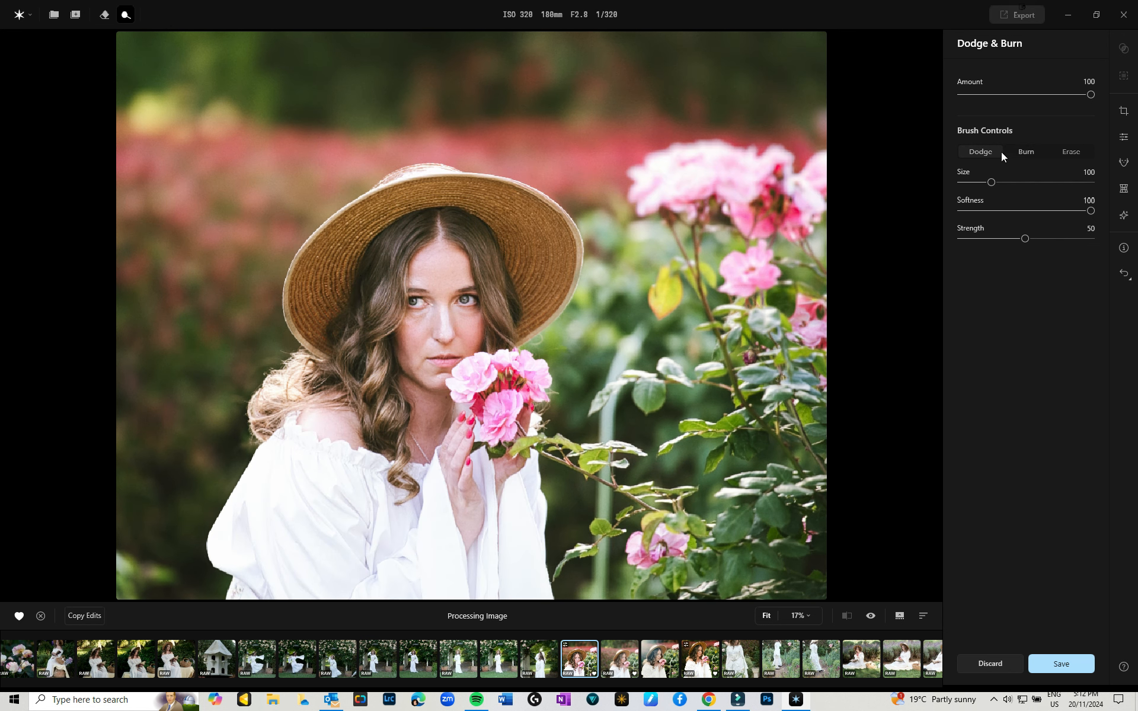
left_click_drag(991, 182, 976, 181)
mouse_move(390, 268)
left_mouse_down()
mouse_move(368, 391)
mouse_move(360, 332)
mouse_move(334, 376)
mouse_move(255, 399)
left_mouse_up()
mouse_move(456, 228)
left_mouse_down()
mouse_move(478, 246)
mouse_move(504, 337)
left_mouse_up()
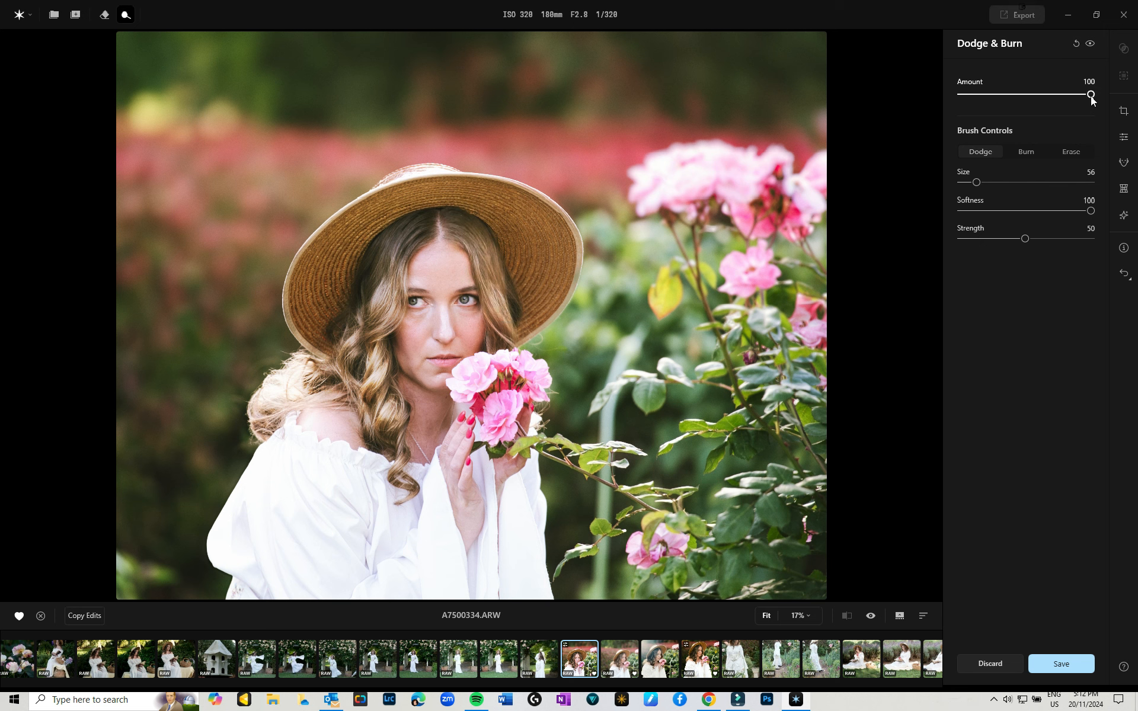
Try different Dodge & Burn Amounts, ending at 21, and set the Dodge brush Strength to 49
left_click_drag(1091, 95, 991, 95)
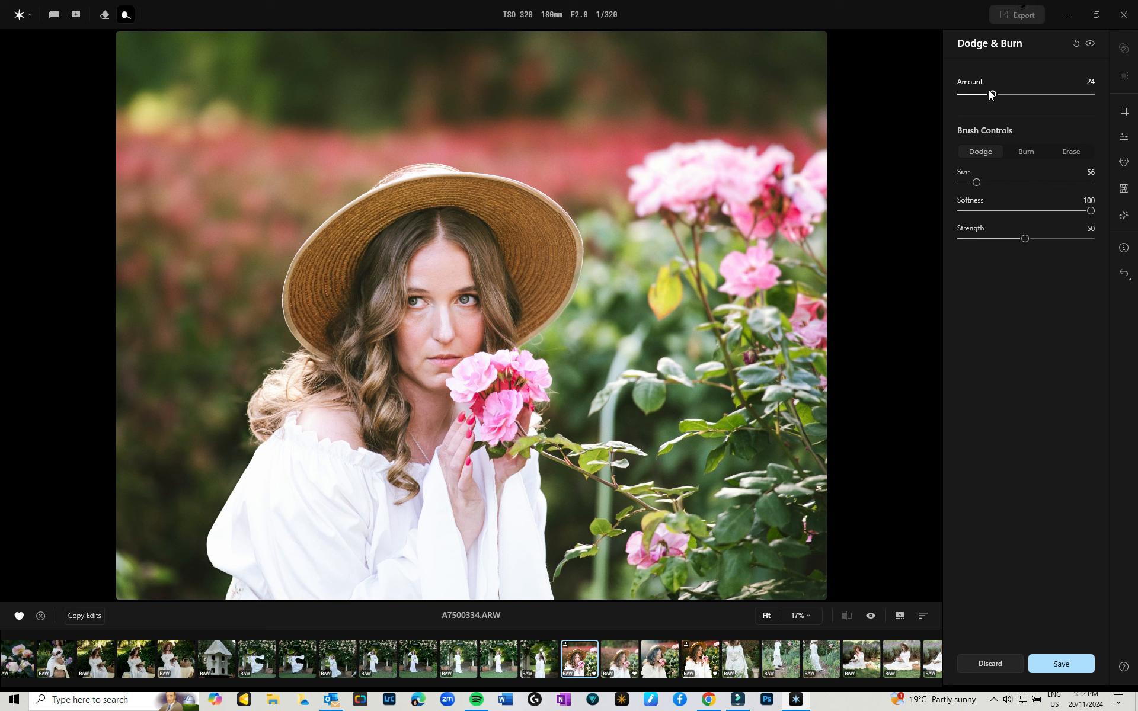
left_click_drag(991, 95, 1093, 95)
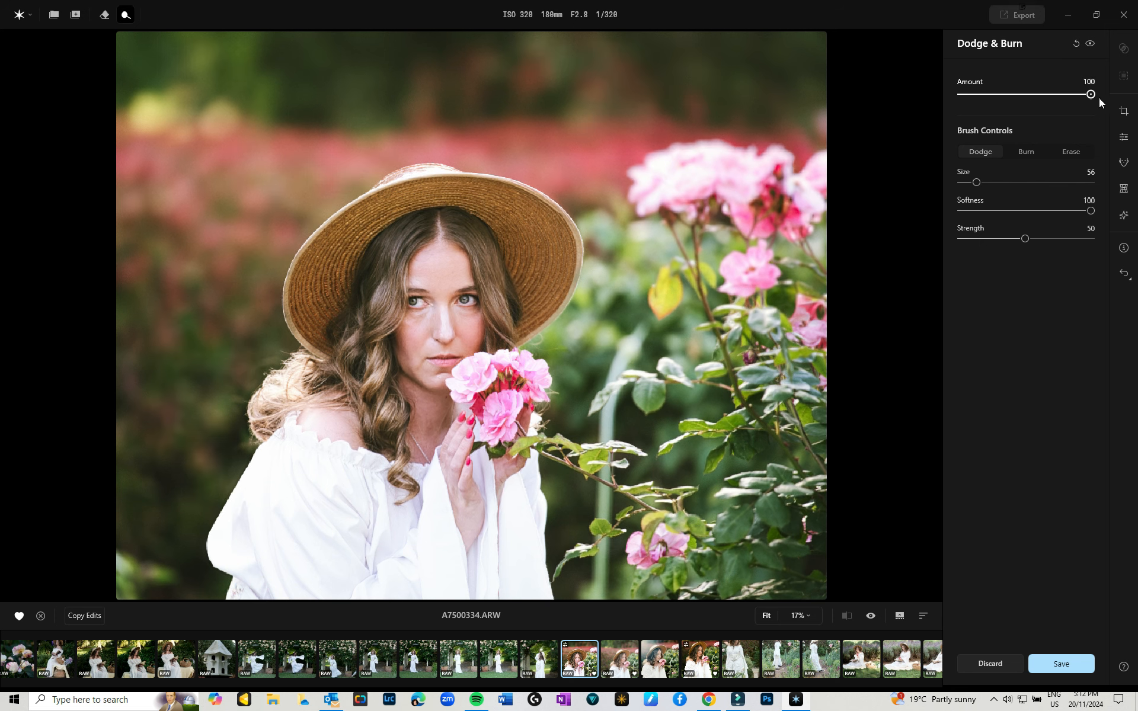
mouse_move(1024, 238)
left_mouse_down()
mouse_move(965, 239)
mouse_move(1023, 238)
left_mouse_up()
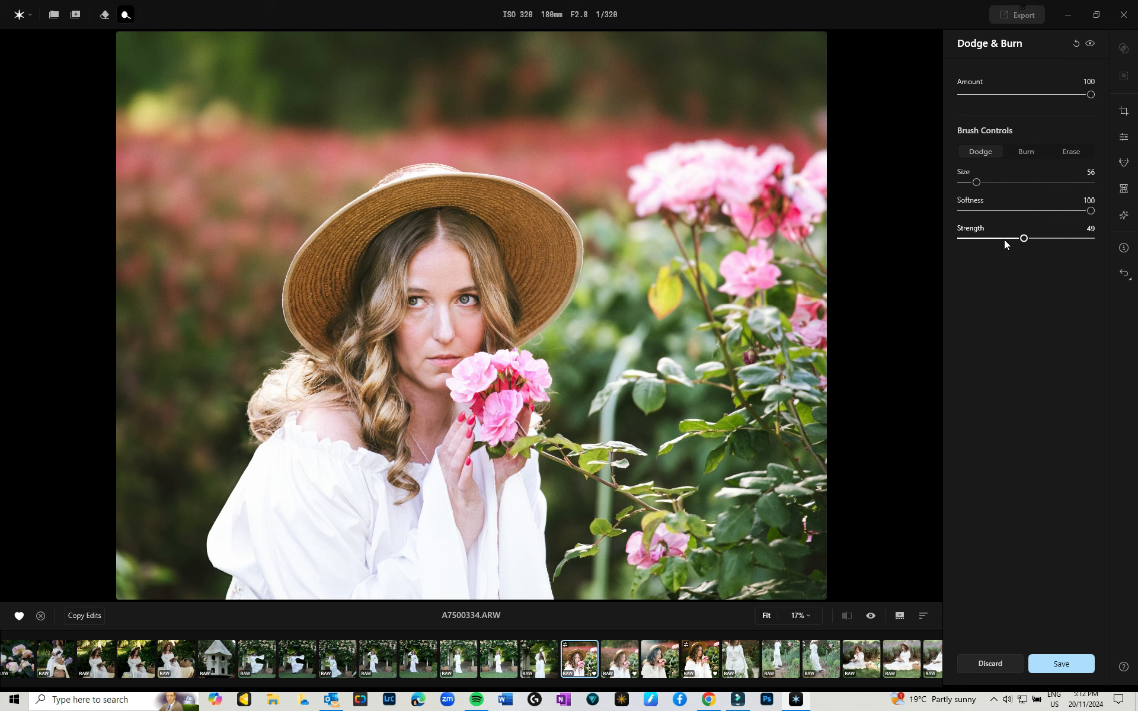
left_click_drag(1090, 94, 989, 95)
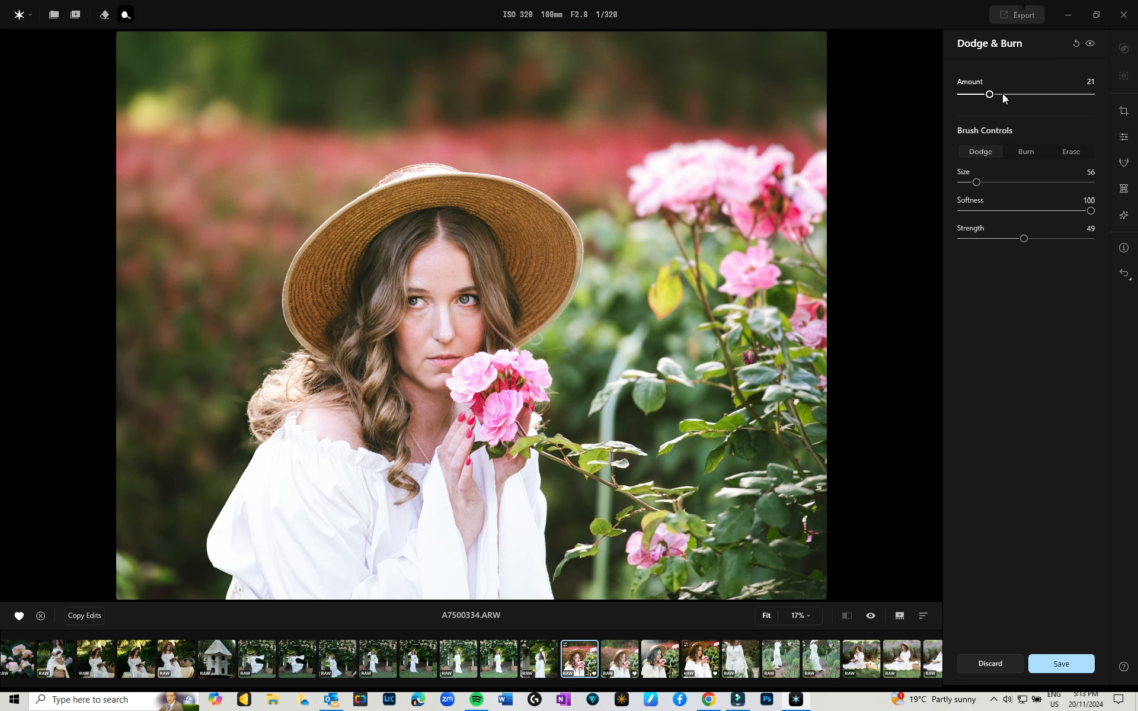
Burn the hair on both sides of the face at brush size 100, then set the overall Dodge & Burn Amount to 11 and leave the tool
left_click(1019, 153)
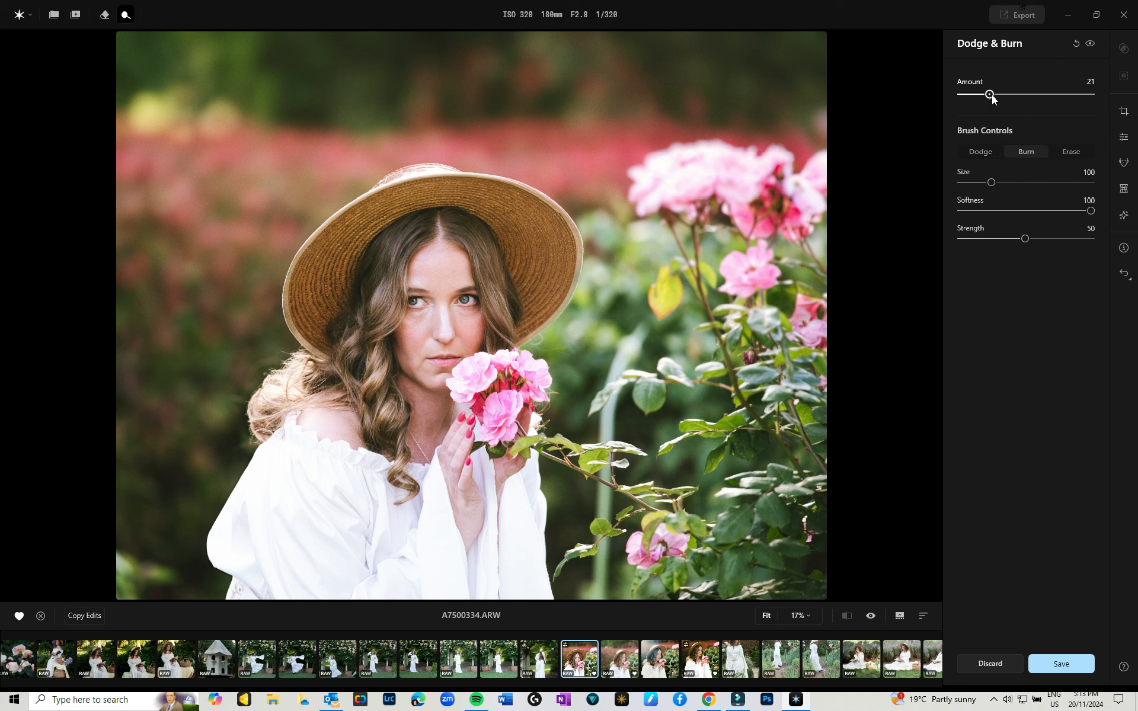
left_click_drag(990, 95, 1102, 99)
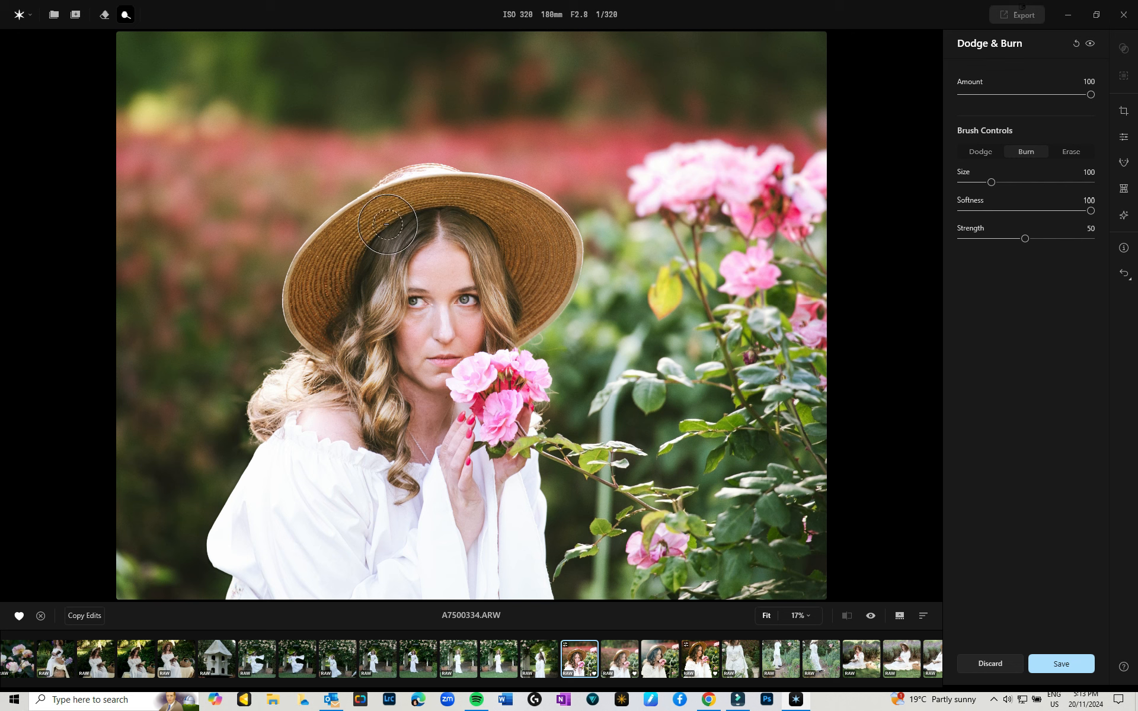
mouse_move(379, 231)
left_mouse_down()
mouse_move(349, 350)
mouse_move(309, 374)
left_mouse_up()
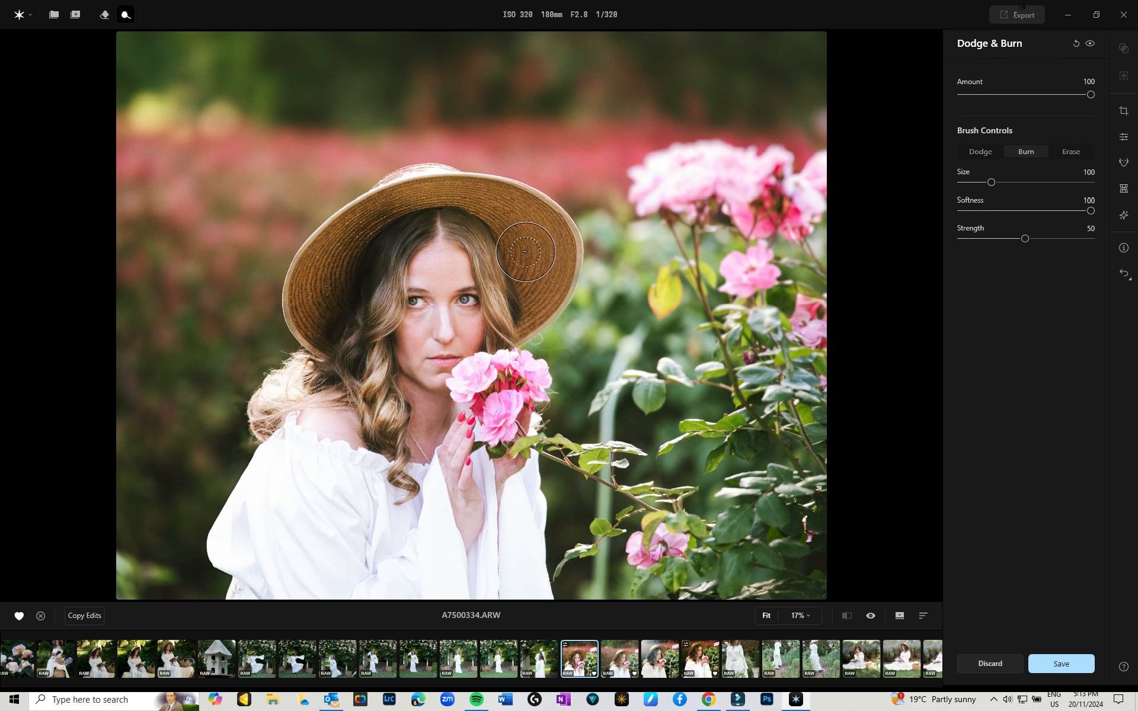
mouse_move(473, 223)
left_mouse_down()
mouse_move(510, 261)
mouse_move(513, 294)
mouse_move(502, 403)
mouse_move(516, 373)
mouse_move(468, 386)
mouse_move(480, 415)
mouse_move(492, 397)
left_mouse_up()
left_click_drag(1090, 95, 976, 94)
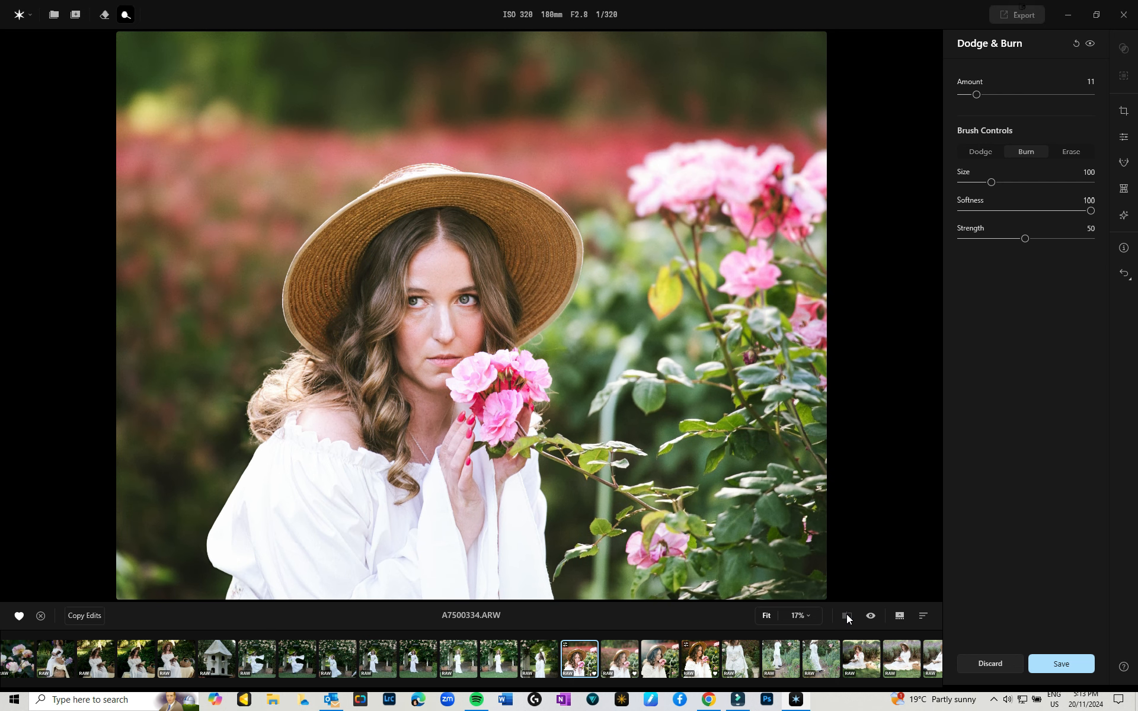
left_click(125, 14)
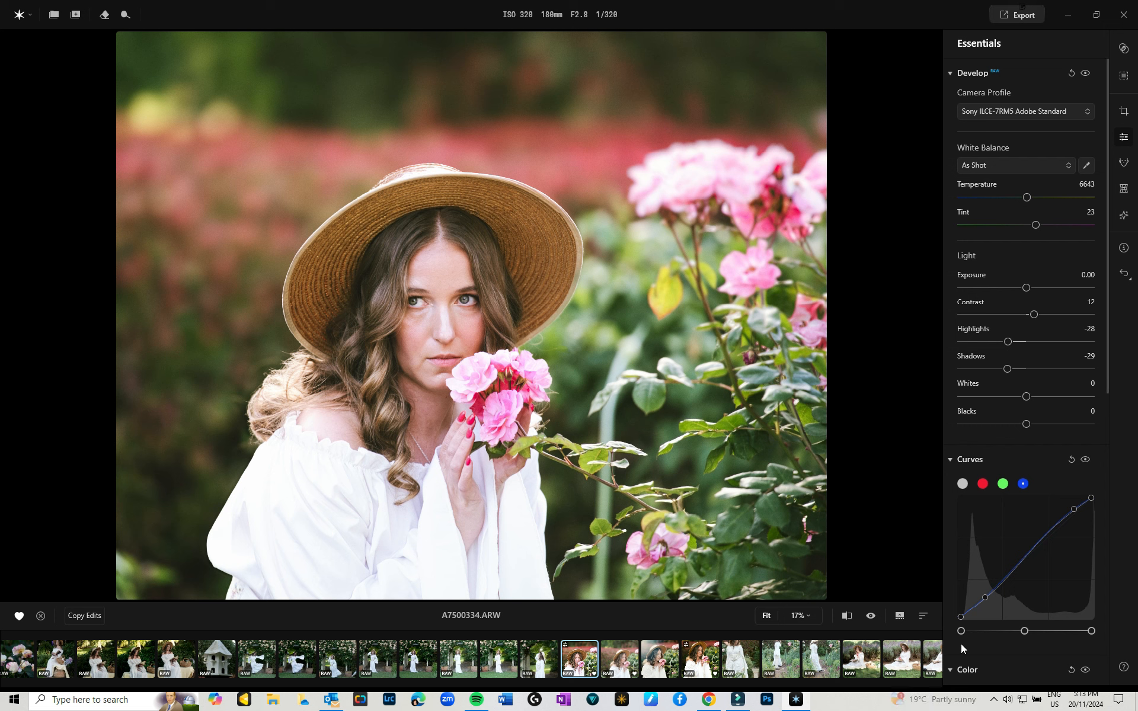
Compare the retouched portrait with the original in the before/after split view
left_click(846, 617)
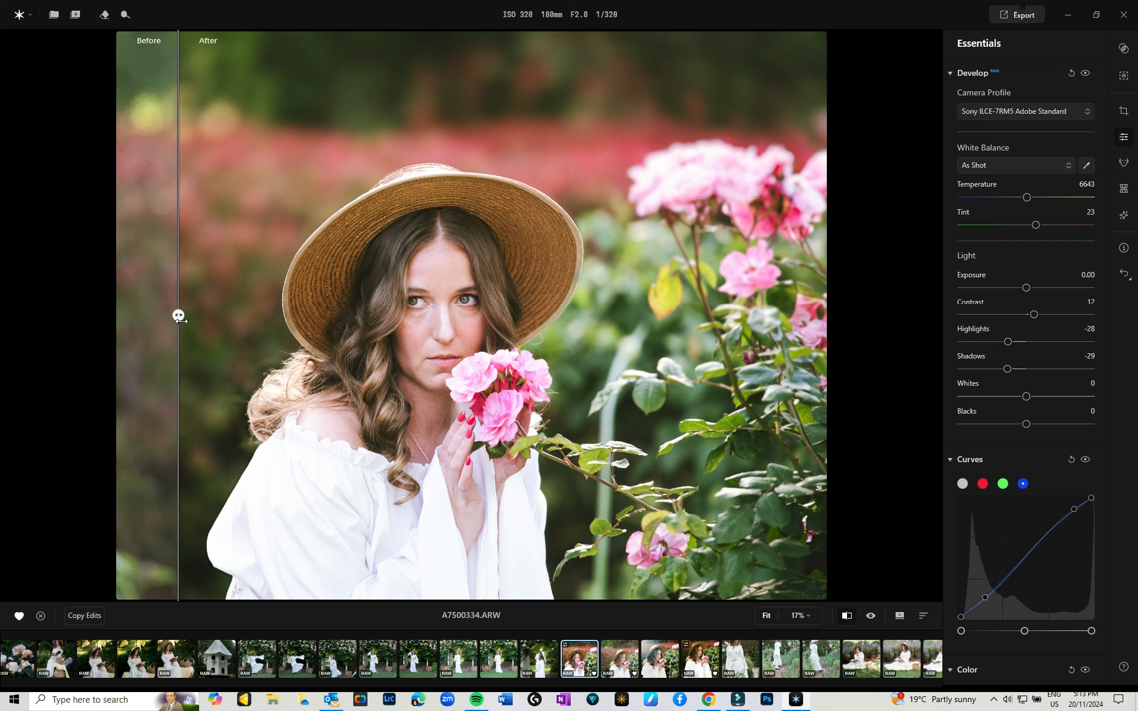
left_click_drag(252, 318, 178, 296)
Copy the edits from A7500334.ARW onto the neighbouring photo A7500331.ARW and return to the original portrait
left_click(629, 662)
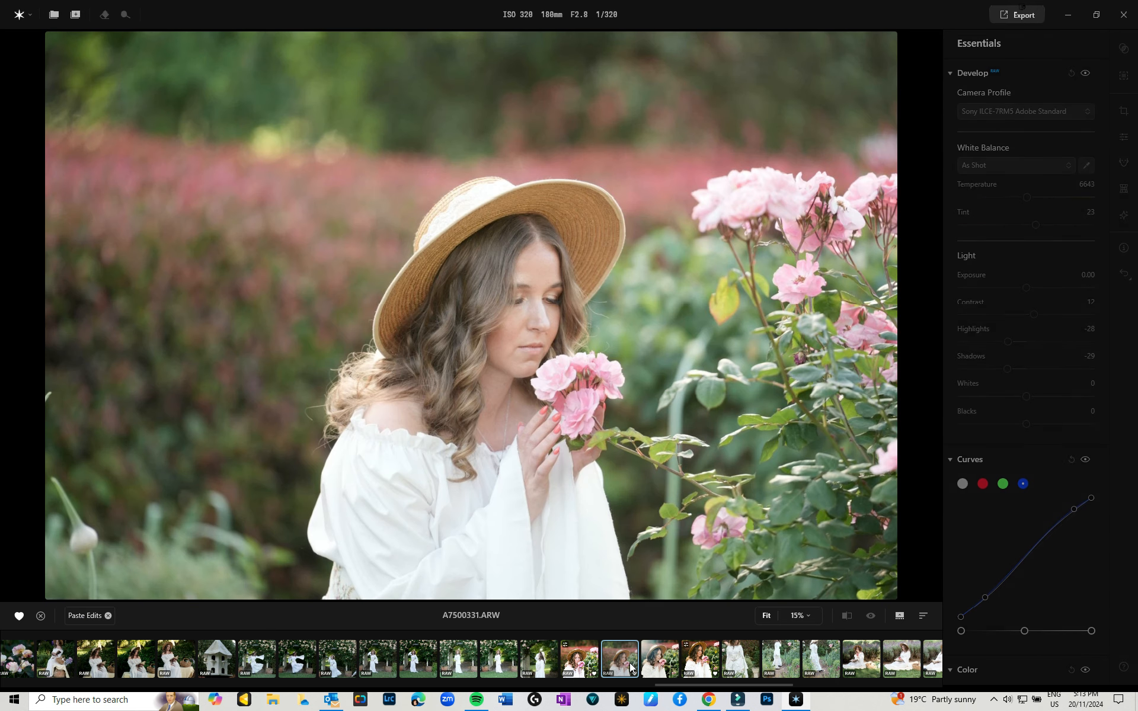
left_click(76, 615)
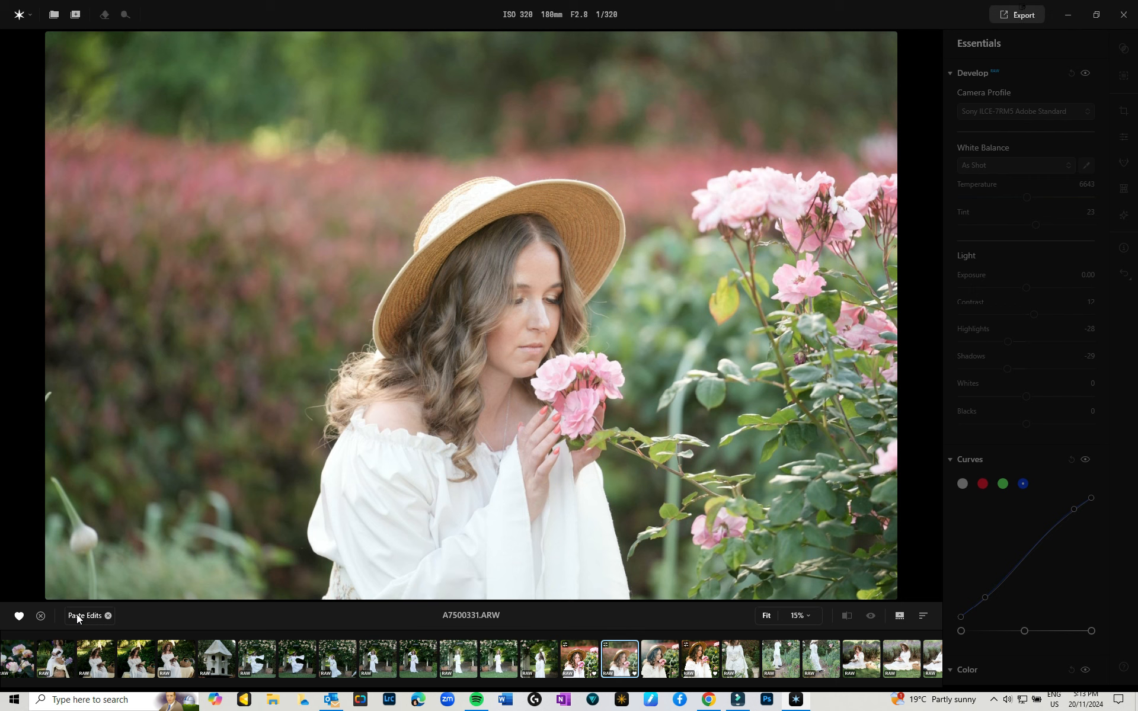
left_click(88, 613)
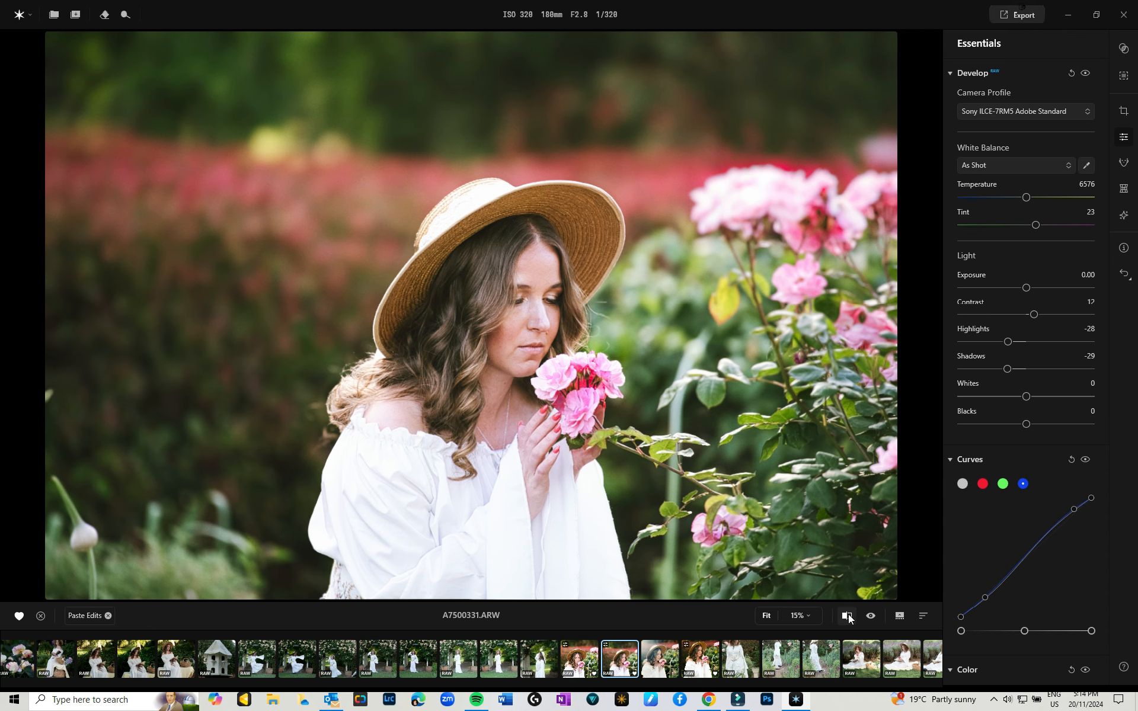
left_click(574, 666)
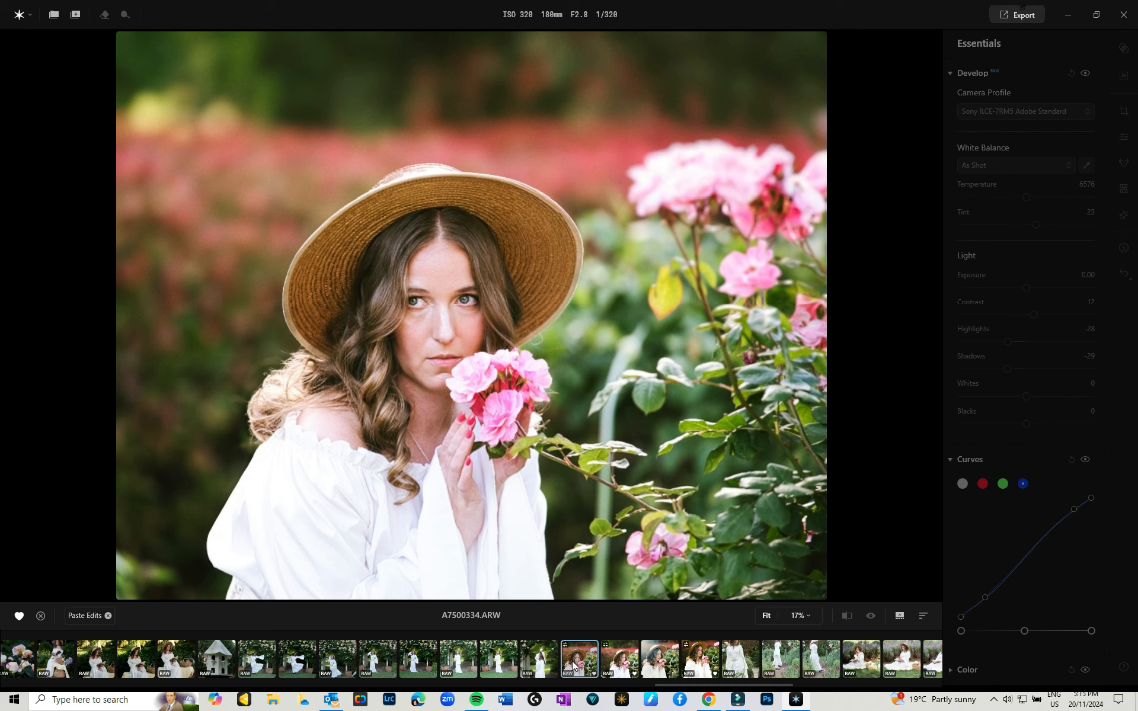